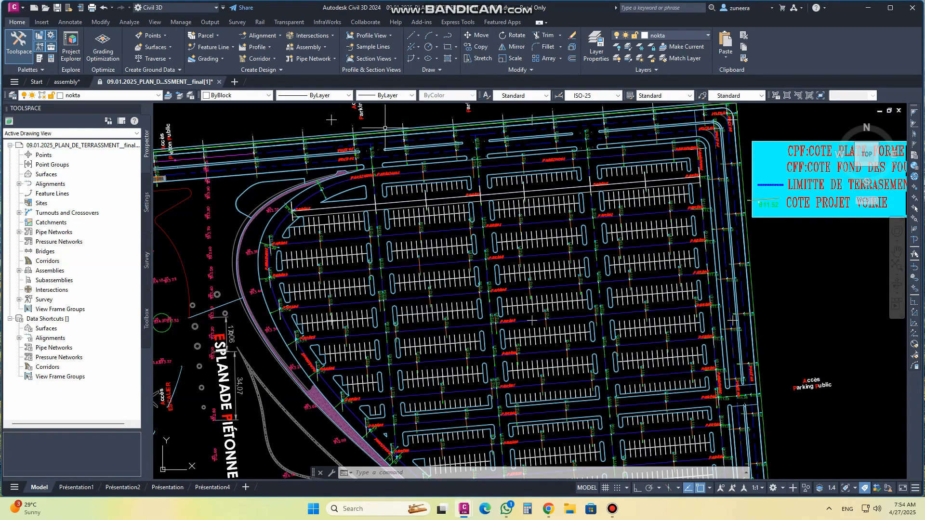
Examine the parking rows, spot levels and overall site layout in the terracing plan drawing.
scroll(428, 287, up, 5)
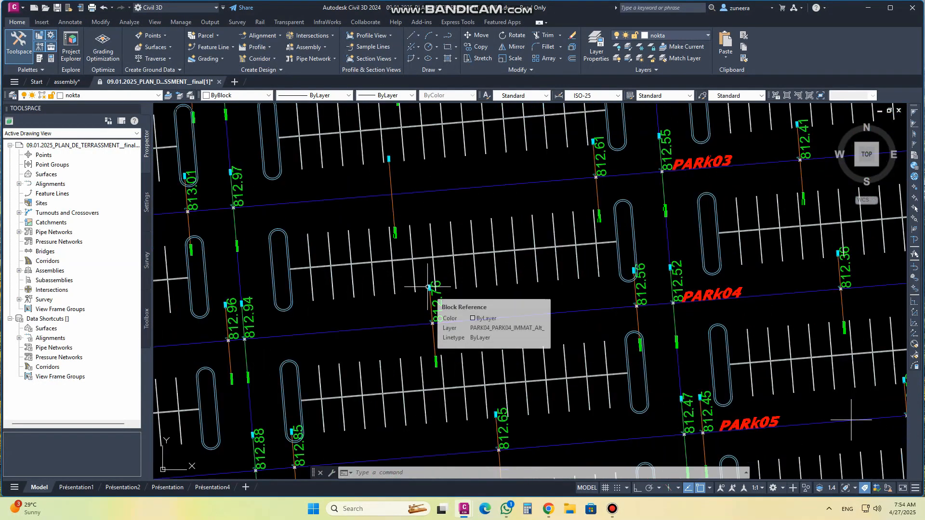
scroll(429, 287, down, 3)
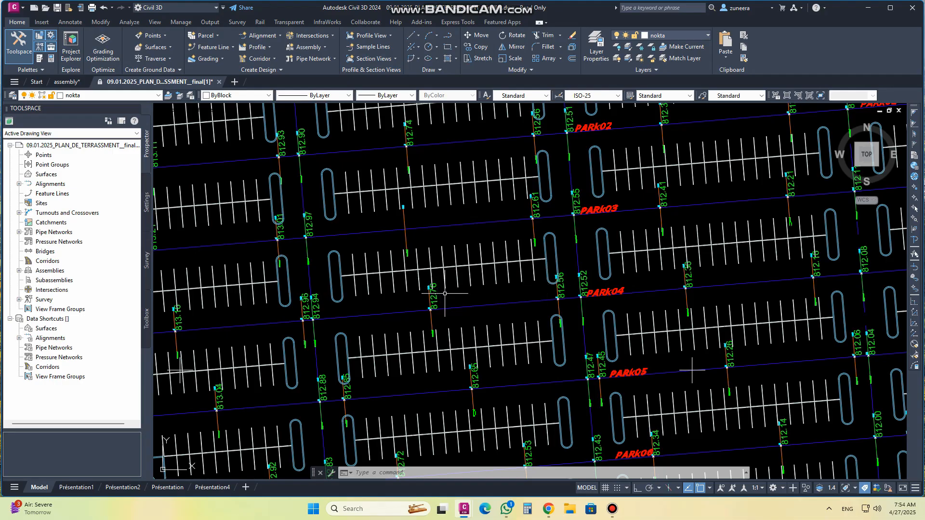
scroll(443, 293, down, 6)
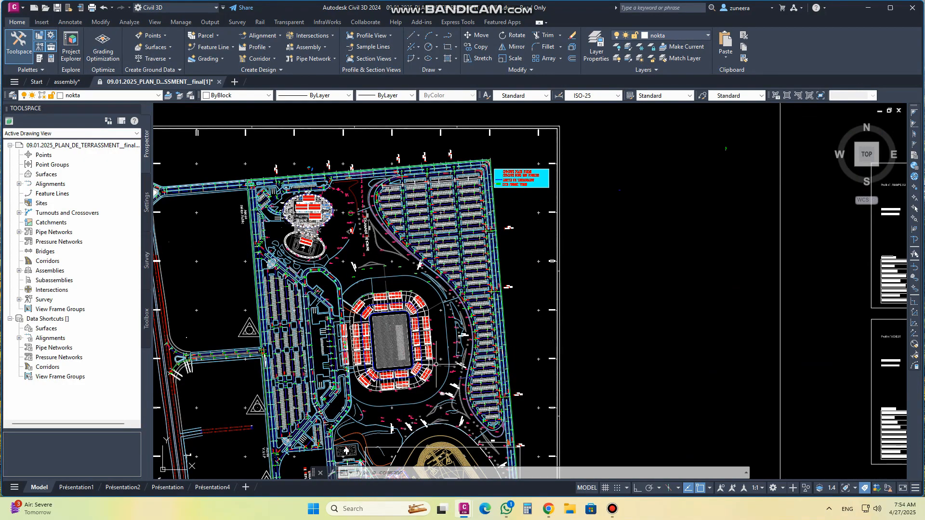
middle_drag(423, 254, 429, 310)
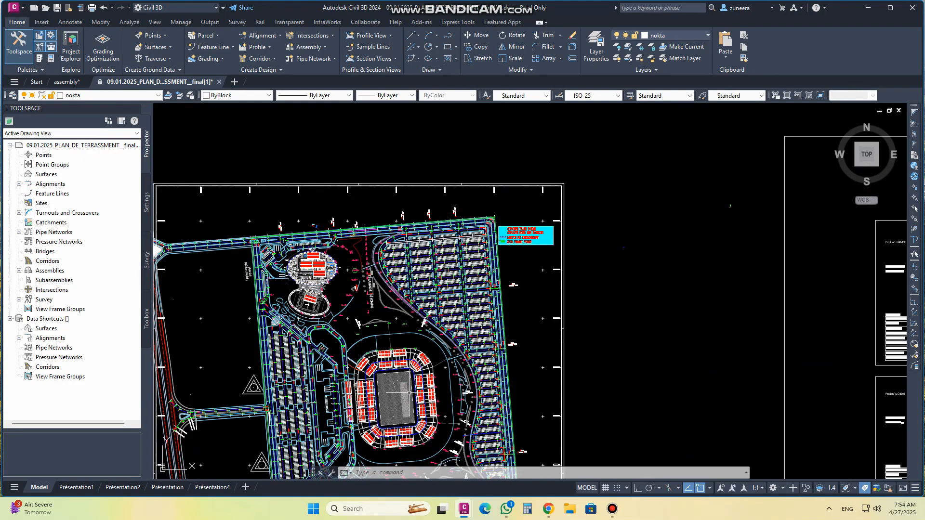
scroll(416, 245, up, 5)
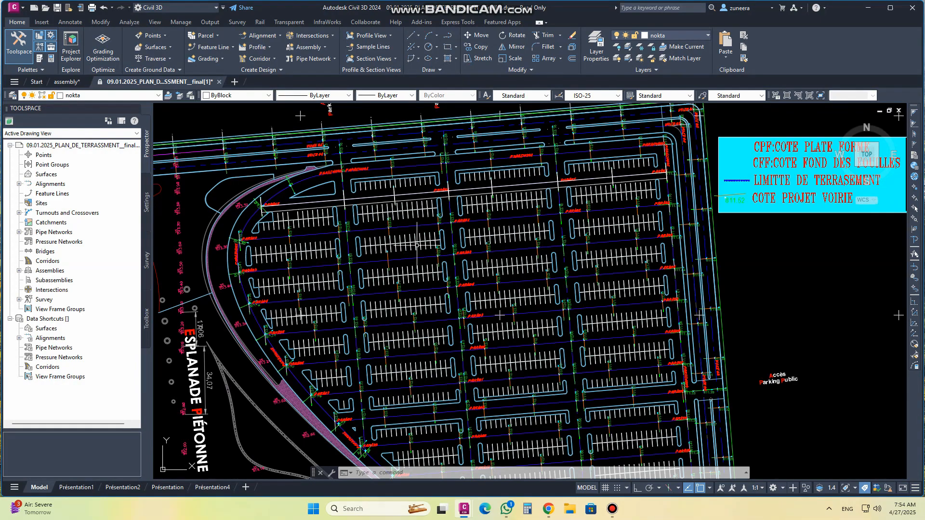
middle_drag(417, 245, 424, 265)
Switch to the assembly drawing and examine the yellow parking outline on the surface.
click(70, 83)
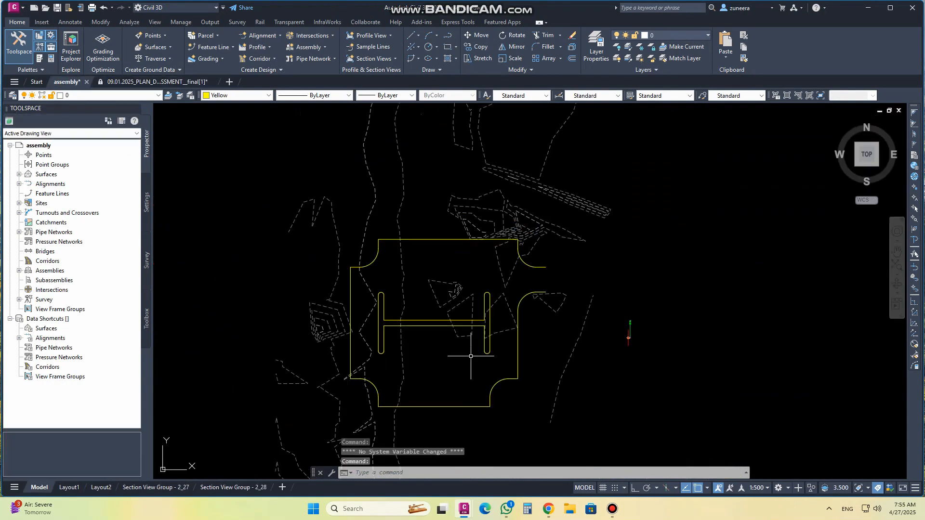
scroll(429, 366, up, 2)
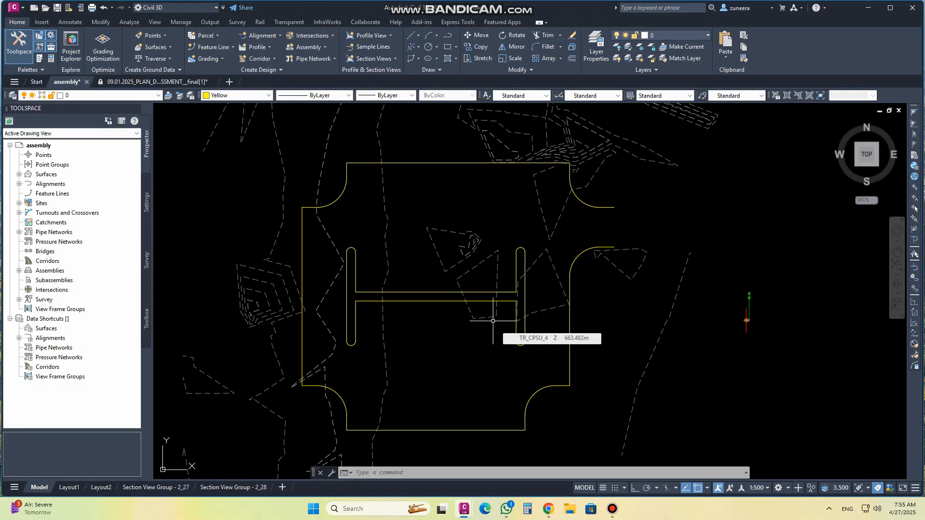
scroll(493, 320, down, 2)
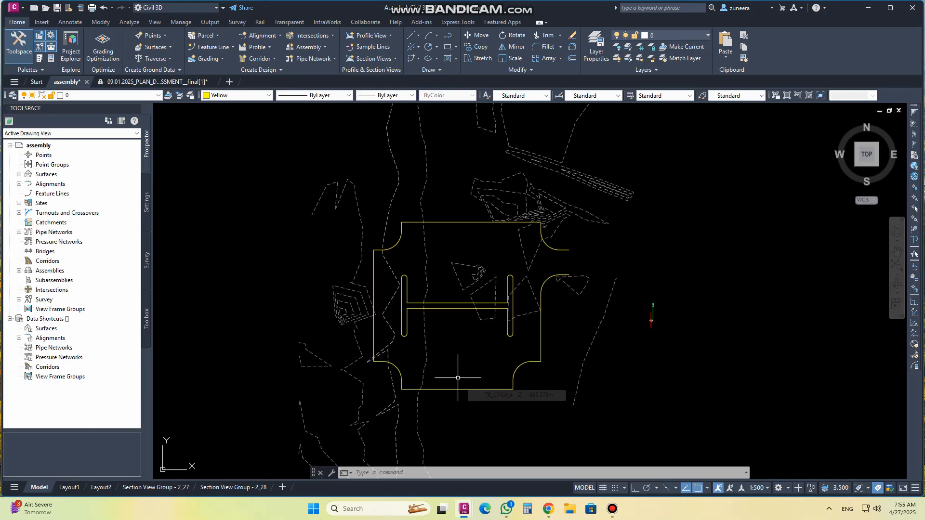
scroll(459, 378, down, 1)
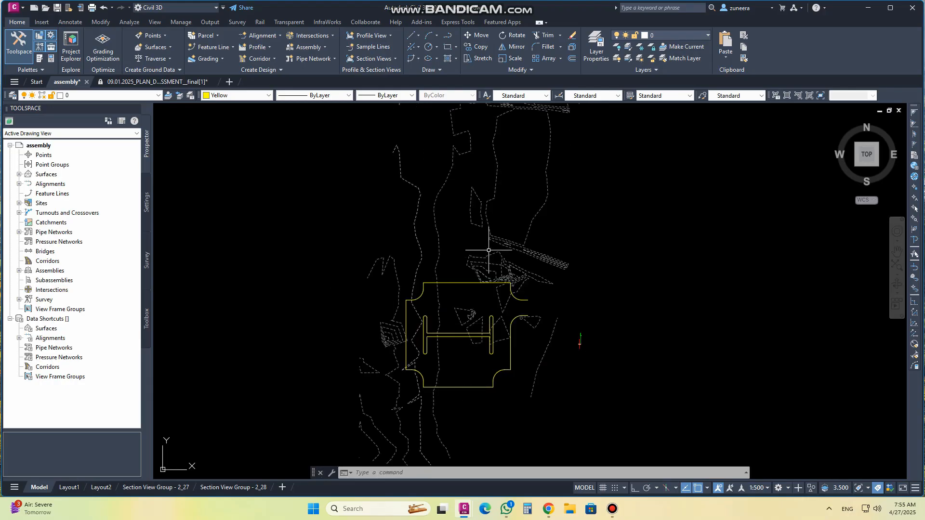
Draw a straight horizontal polyline with ortho on across the surface, north of the yellow parking outline.
middle_drag(489, 250, 485, 350)
scroll(473, 316, up, 2)
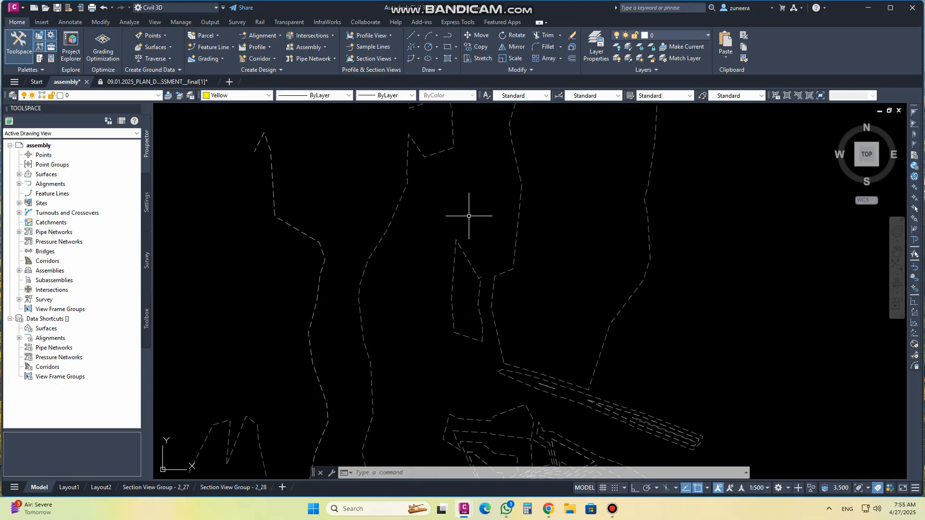
text(pl)
key(Return)
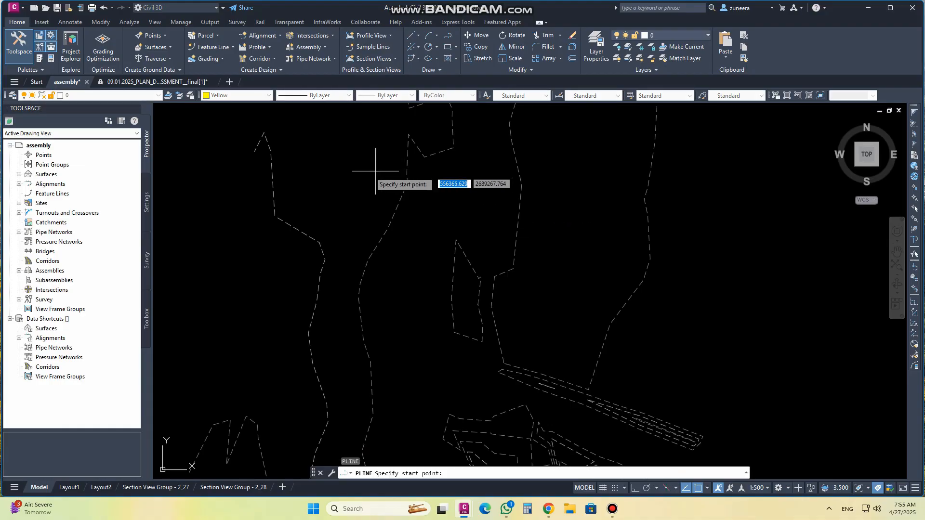
click(342, 160)
click(635, 488)
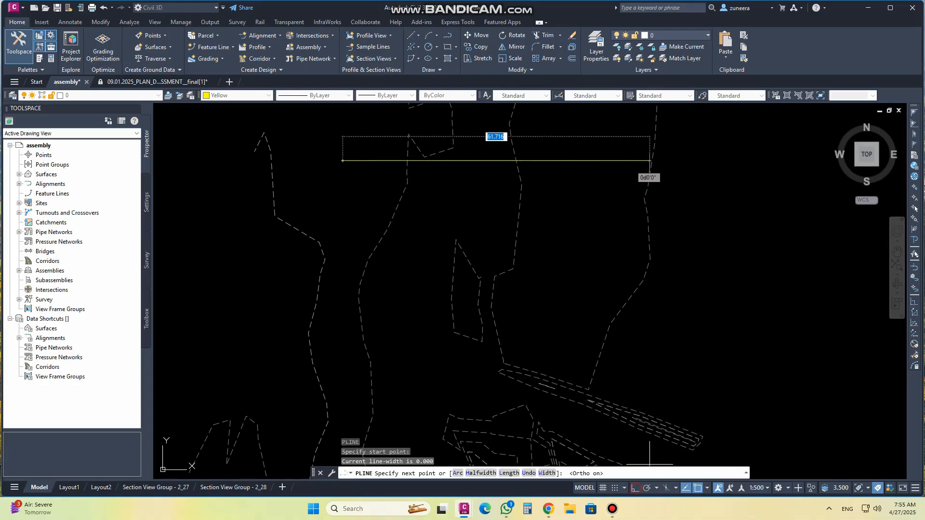
click(596, 163)
key(Return)
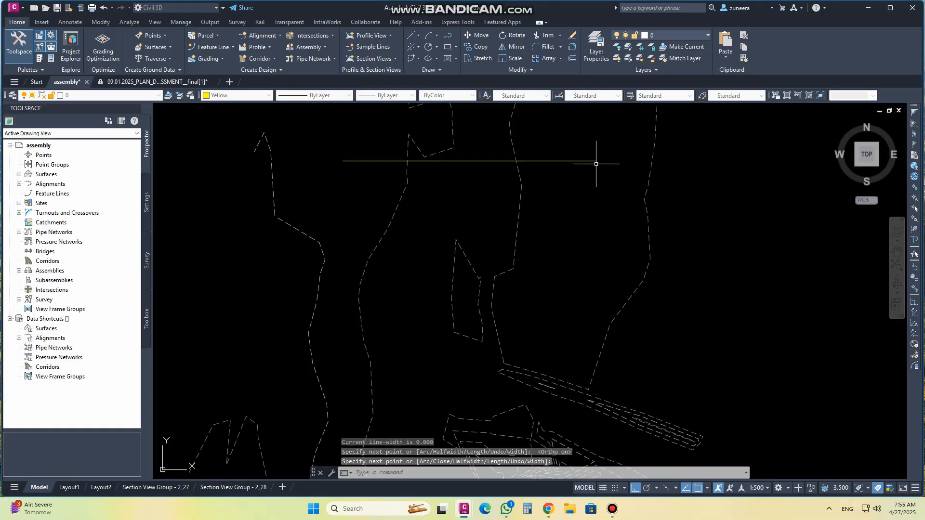
Offset the horizontal polyline southward twice at a spacing of about 12.2 m, making three parallel lines.
text(o)
key(Return)
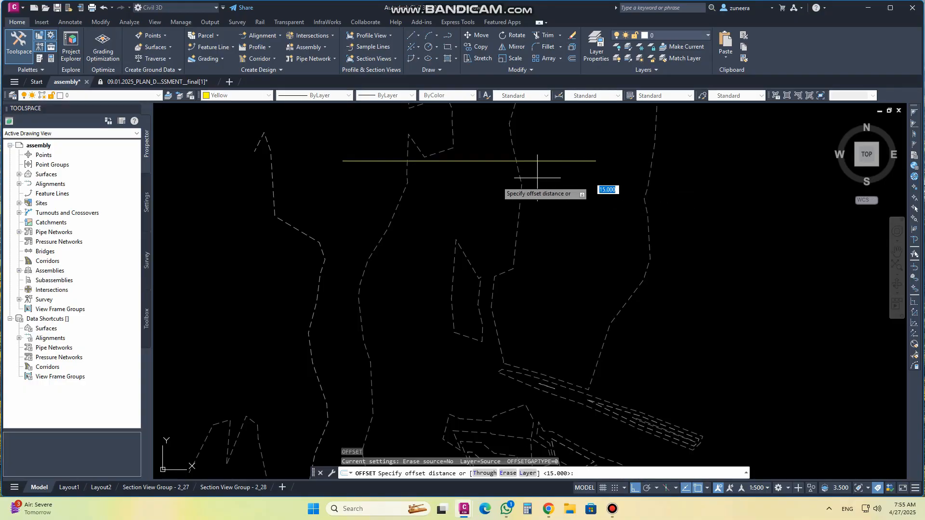
click(471, 161)
click(471, 222)
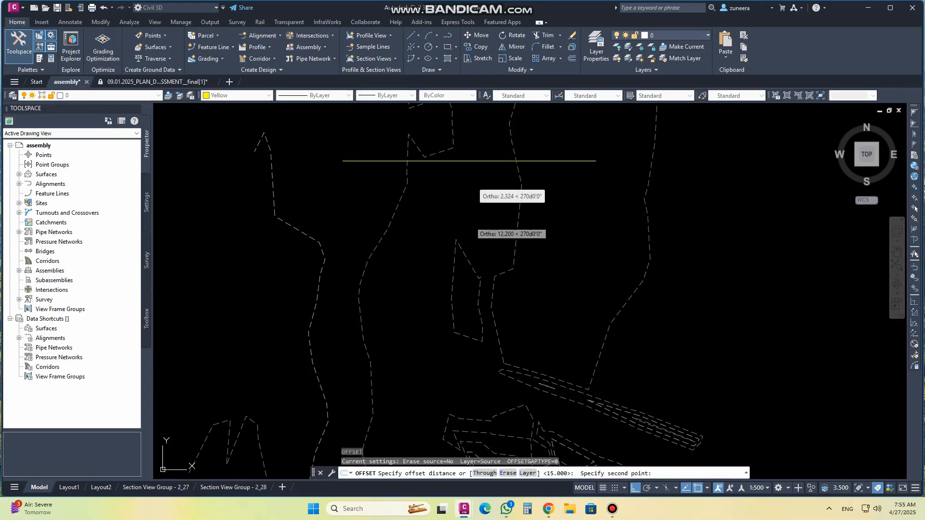
click(474, 161)
click(471, 192)
click(477, 221)
click(482, 270)
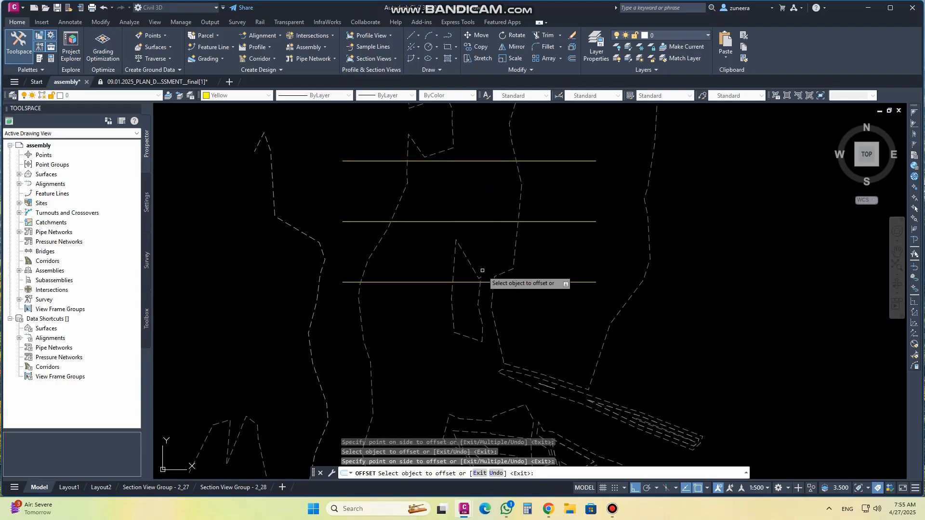
key(Return)
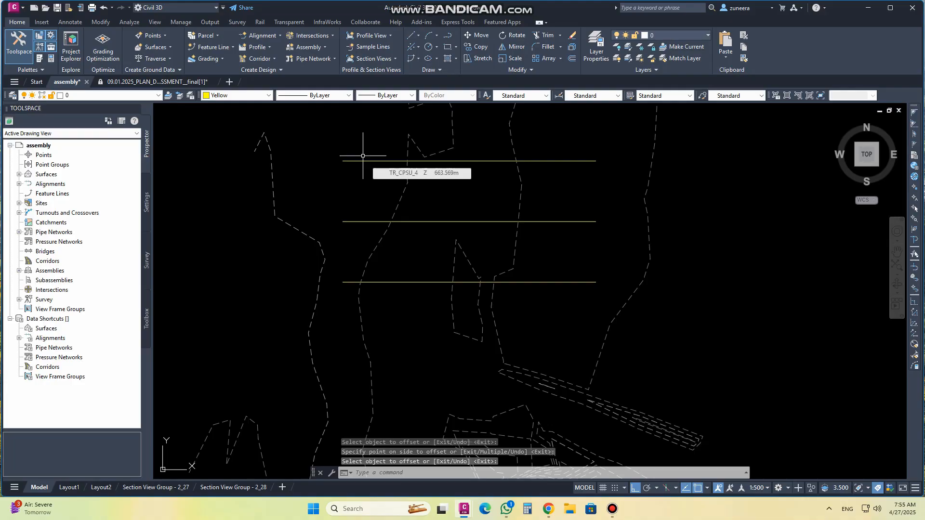
Create feature lines from the three parallel polylines in Site 1, with elevation assignment on and point weeding off.
click(214, 47)
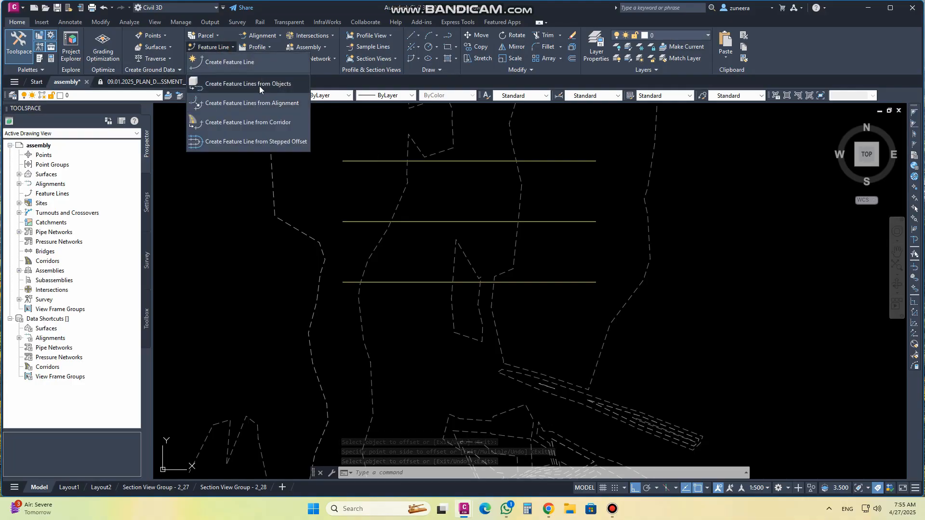
click(248, 83)
click(470, 160)
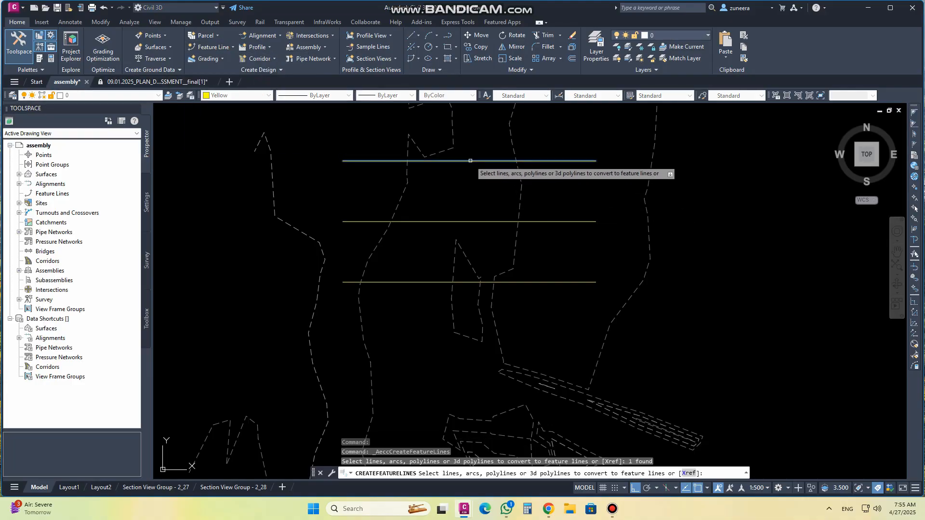
click(470, 212)
click(472, 244)
click(468, 282)
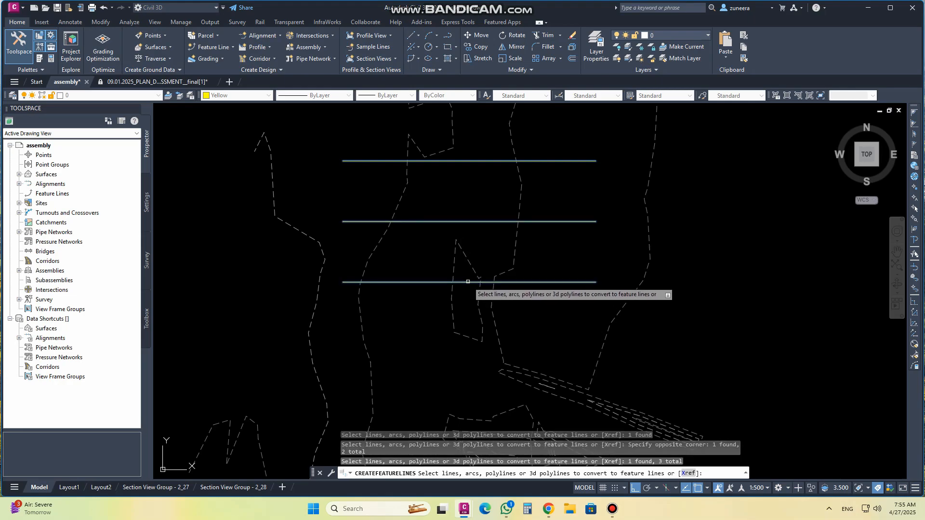
key(Return)
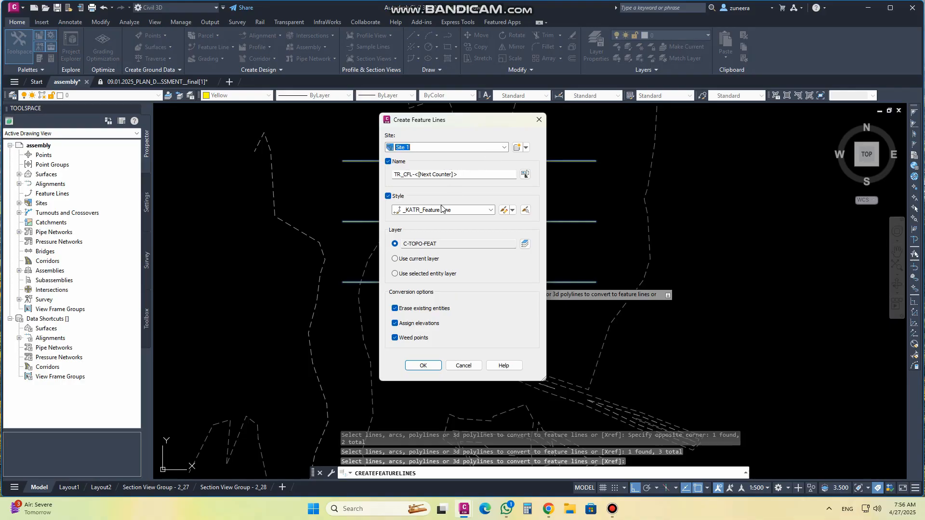
click(411, 338)
click(416, 369)
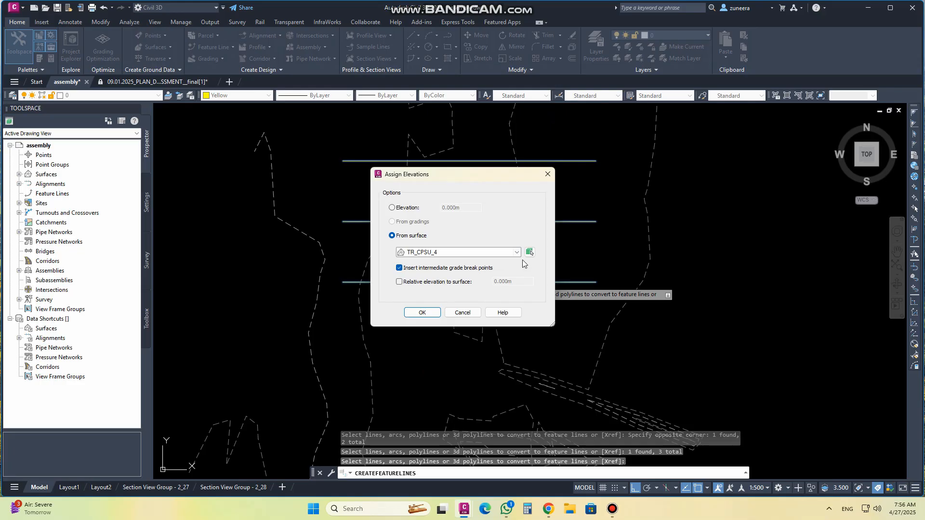
Assign elevations from surface TR_CPSU_4, with intermediate grade break points and a relative elevation to surface of 0.000 m.
click(530, 252)
click(650, 240)
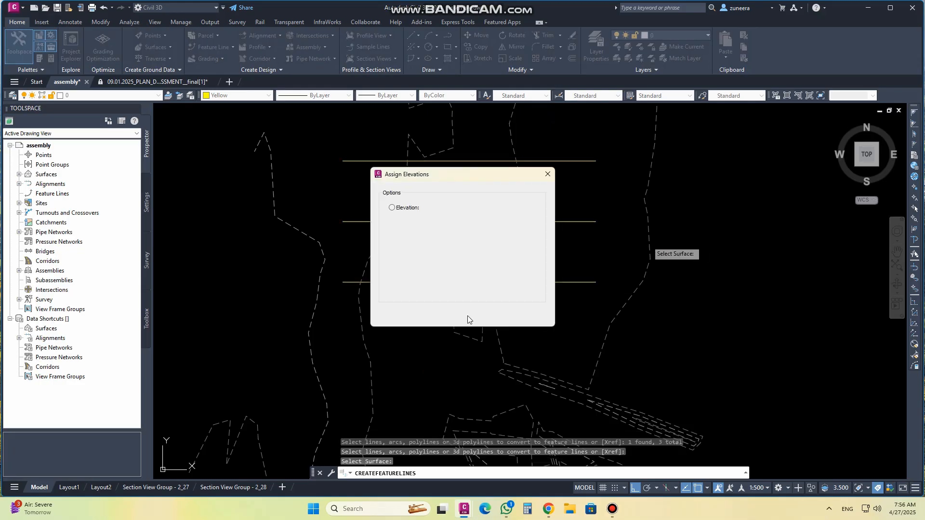
click(415, 285)
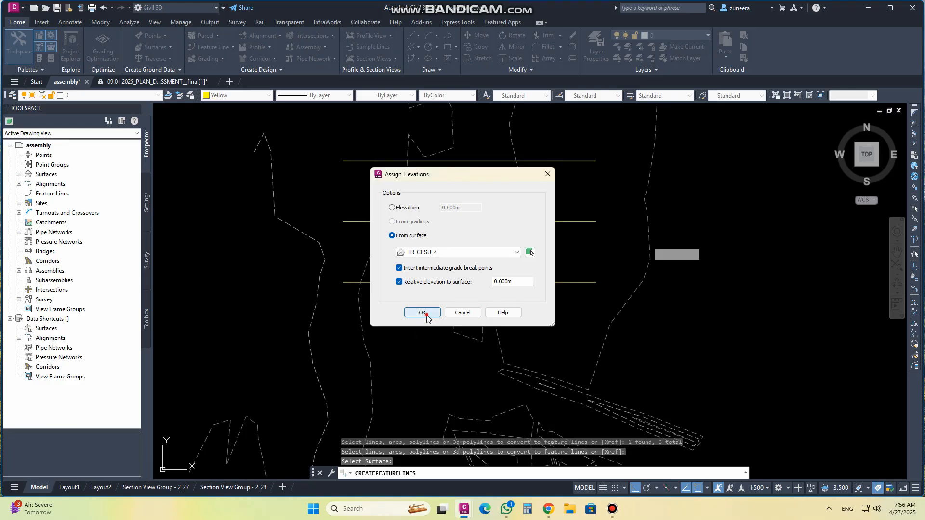
click(422, 312)
Select the three new feature lines to inspect their elevation points, and clear the selection.
middle_drag(450, 273, 455, 309)
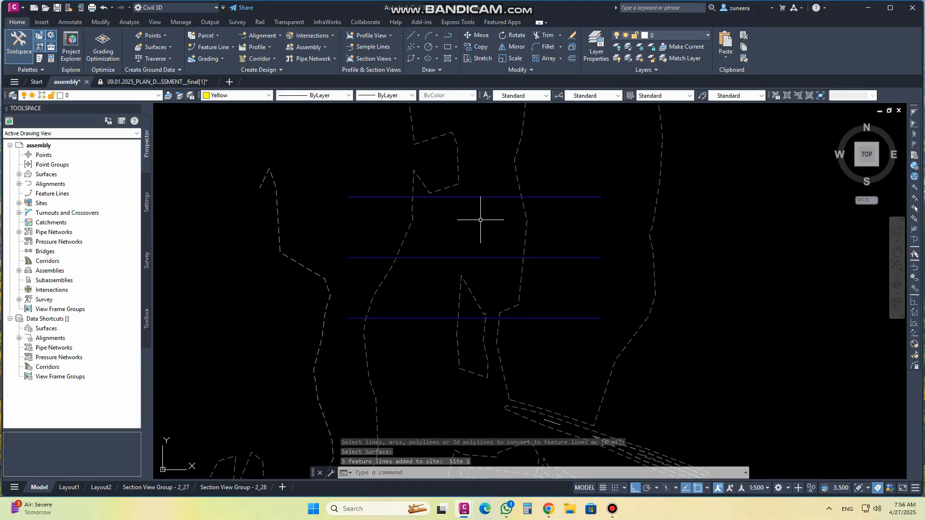
click(450, 197)
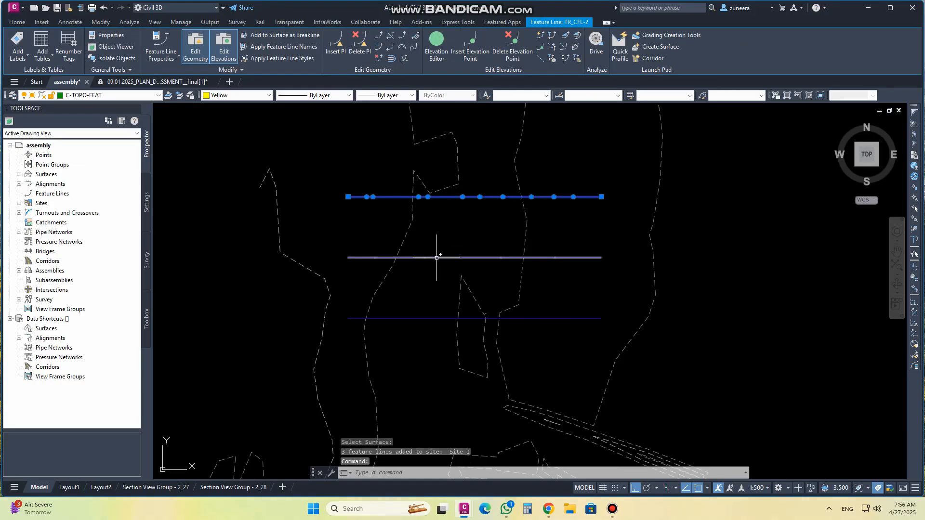
click(436, 258)
click(426, 319)
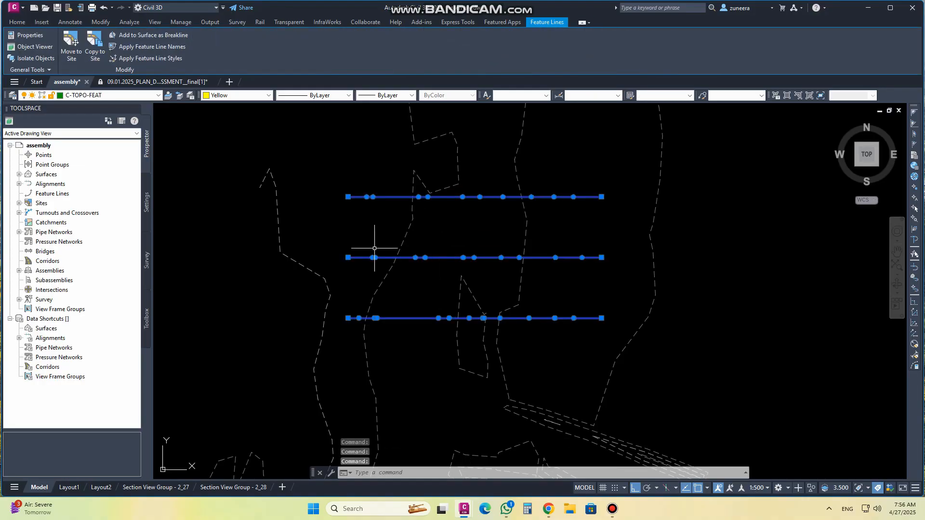
key(Escape)
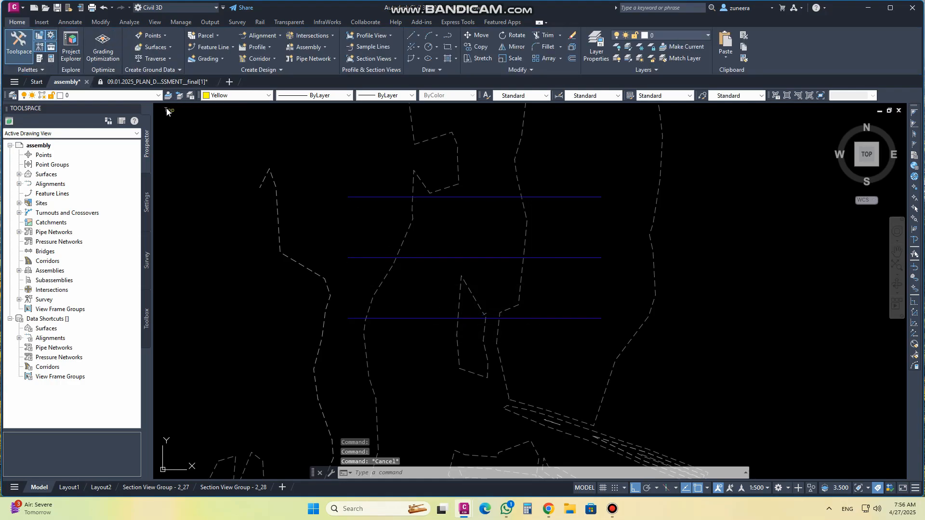
Split the model view into two vertical viewports and set the right viewport to the southwest isometric view.
click(167, 112)
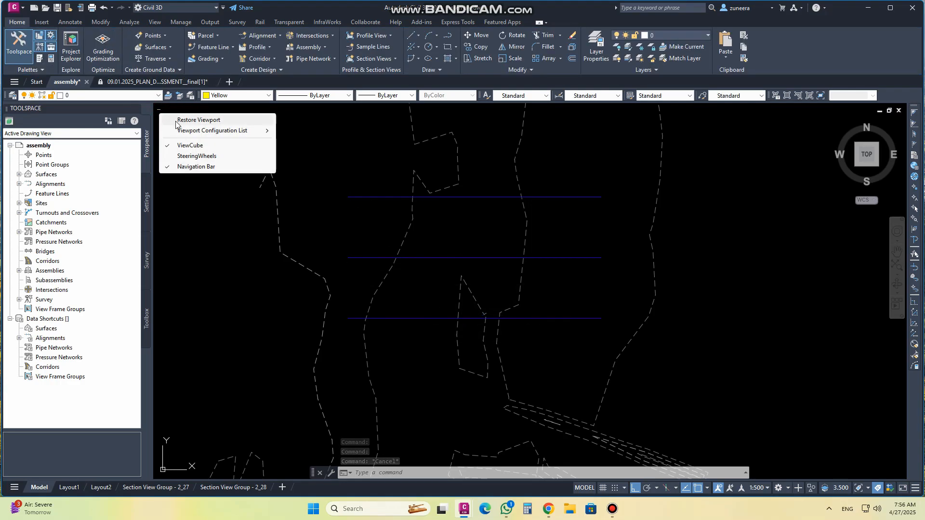
mouse_move(231, 131)
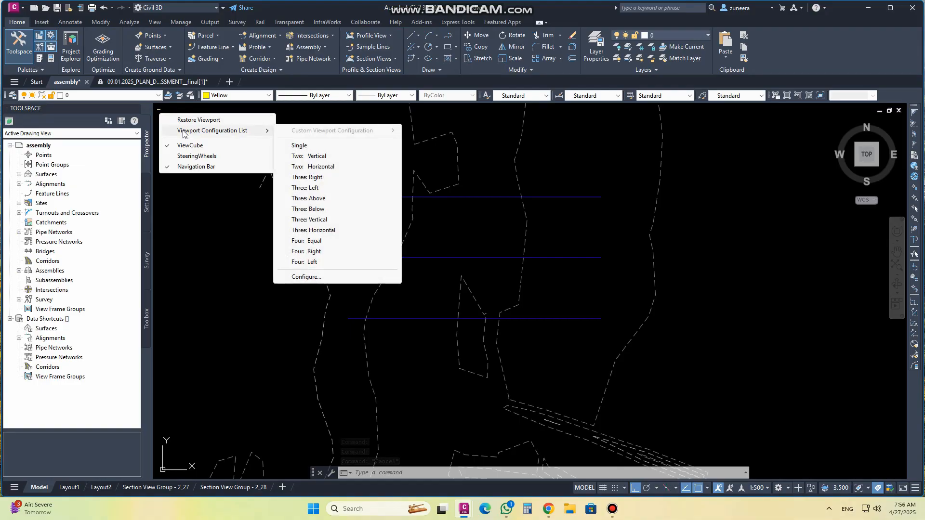
click(311, 156)
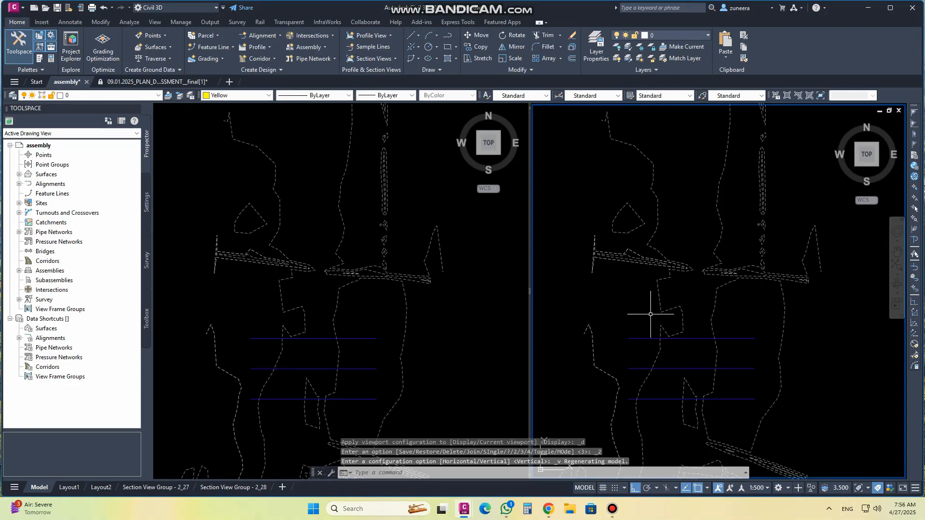
middle_drag(652, 316, 634, 224)
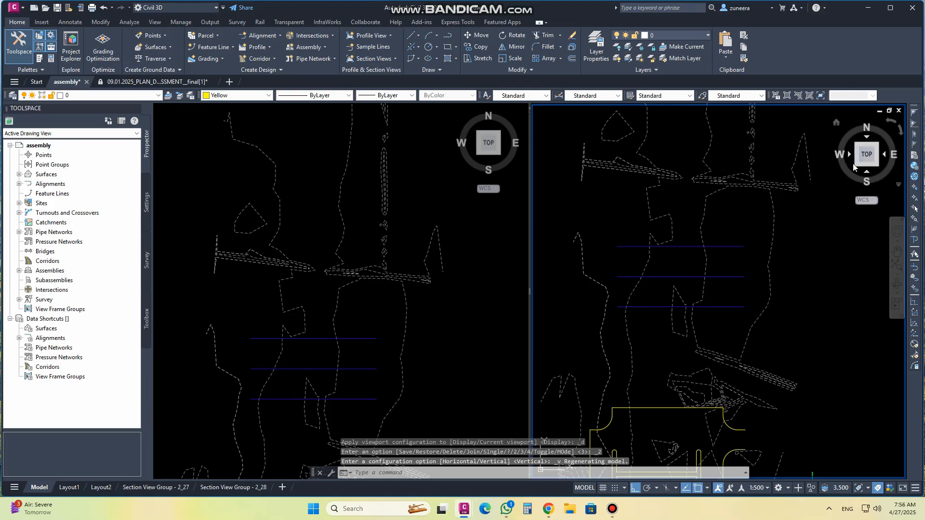
click(855, 164)
Examine how the three feature lines lie on the surface triangulation in the isometric viewport.
scroll(607, 212, up, 20)
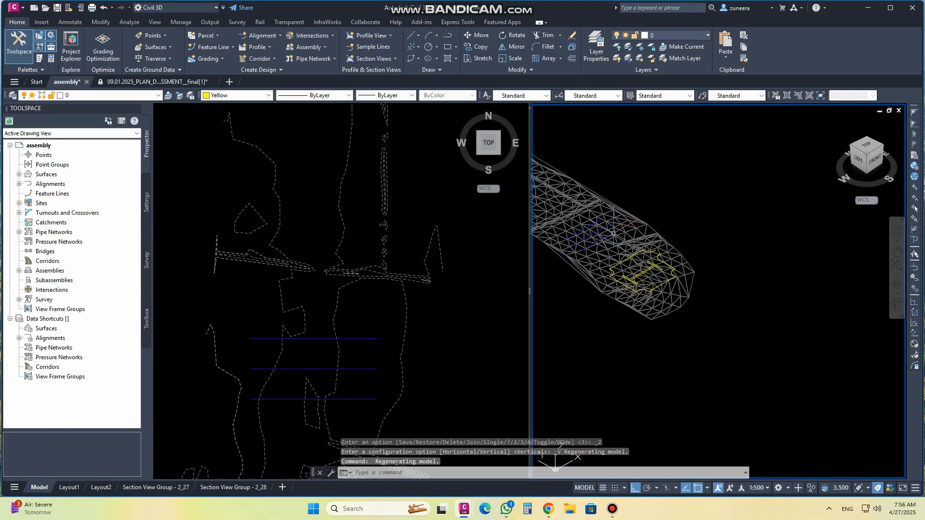
scroll(613, 233, up, 5)
scroll(682, 254, down, 10)
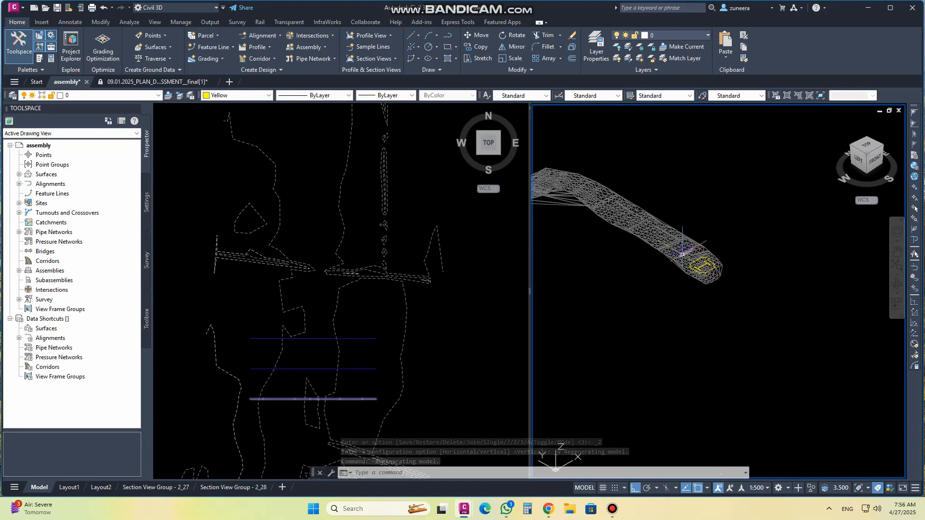
scroll(682, 254, down, 3)
scroll(710, 396, down, 8)
scroll(679, 384, up, 4)
scroll(704, 403, down, 8)
scroll(675, 293, up, 10)
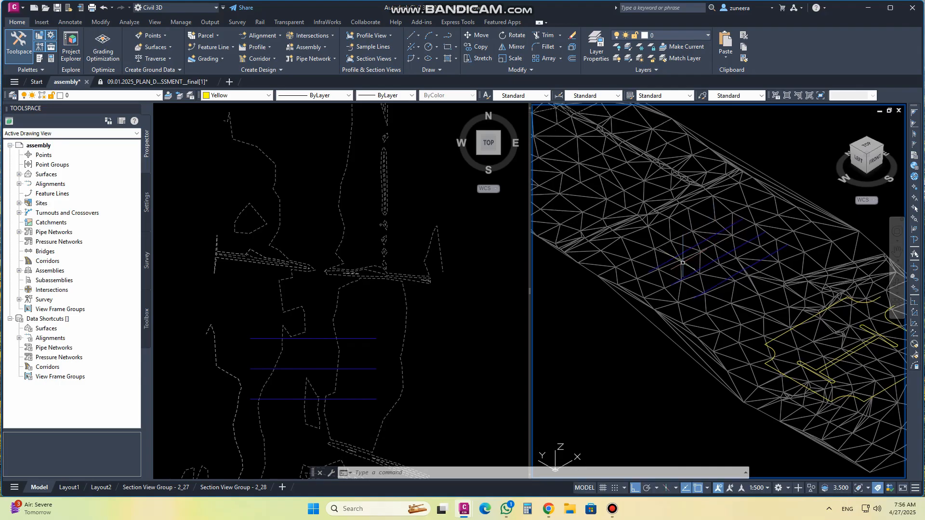
Draw a horizontal polyline above the three feature lines in the plan viewport, extending slightly past both of their ends.
scroll(684, 269, down, 2)
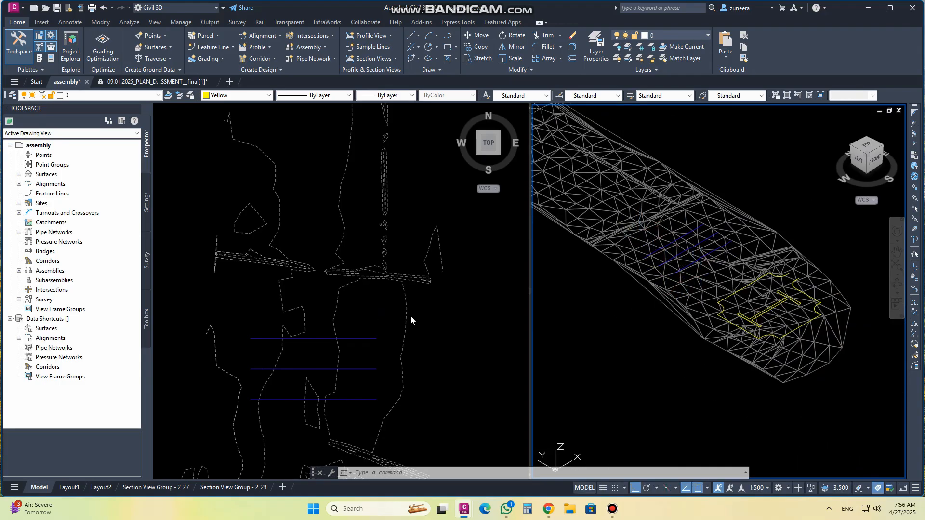
click(376, 315)
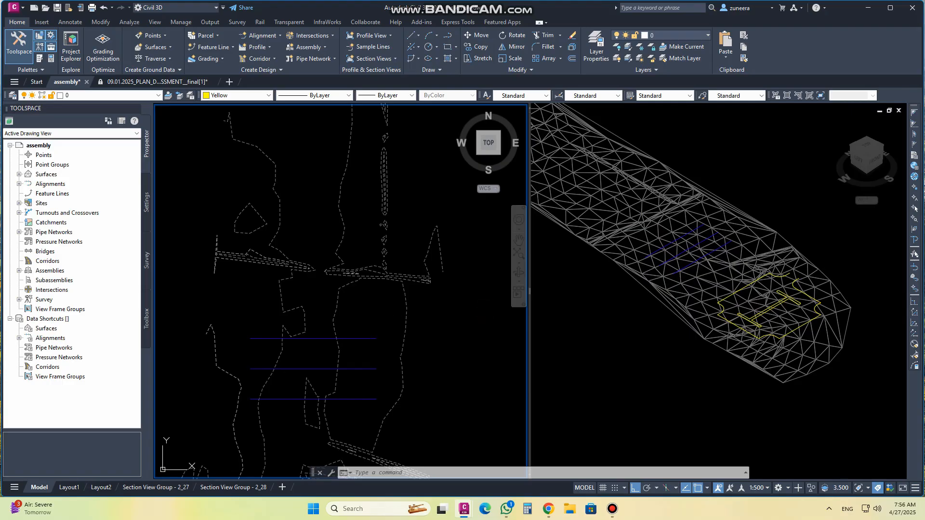
text(pl)
key(Return)
click(226, 298)
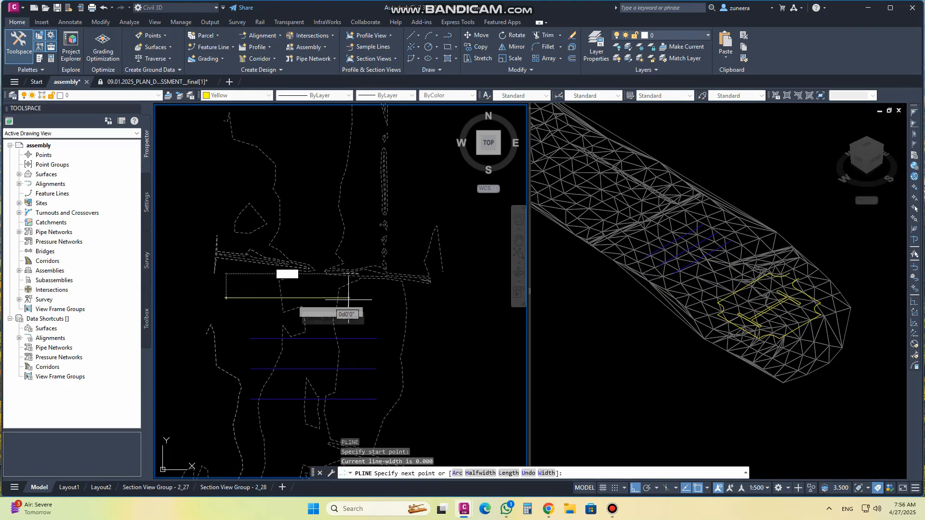
click(383, 297)
key(Return)
Compare the new polyline's elevation with the surface and the three feature lines in the isometric viewport.
scroll(698, 231, down, 6)
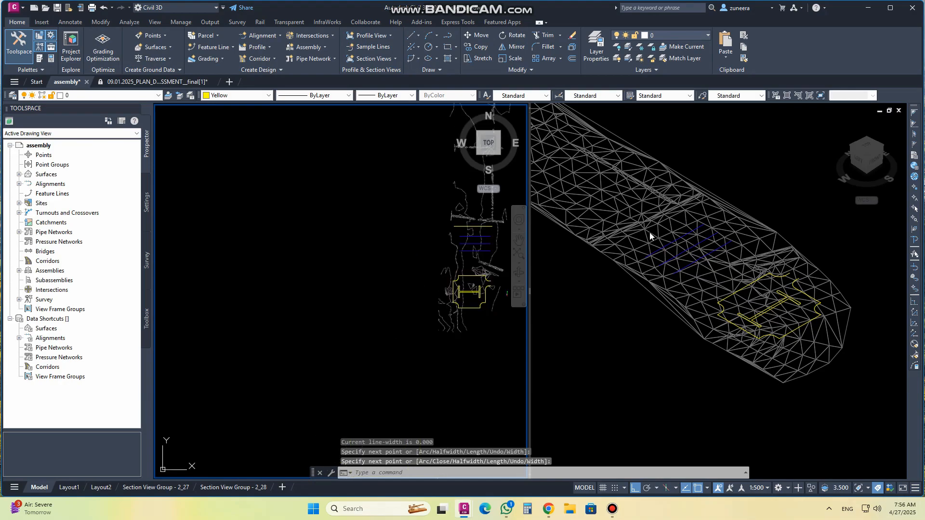
scroll(470, 241, up, 5)
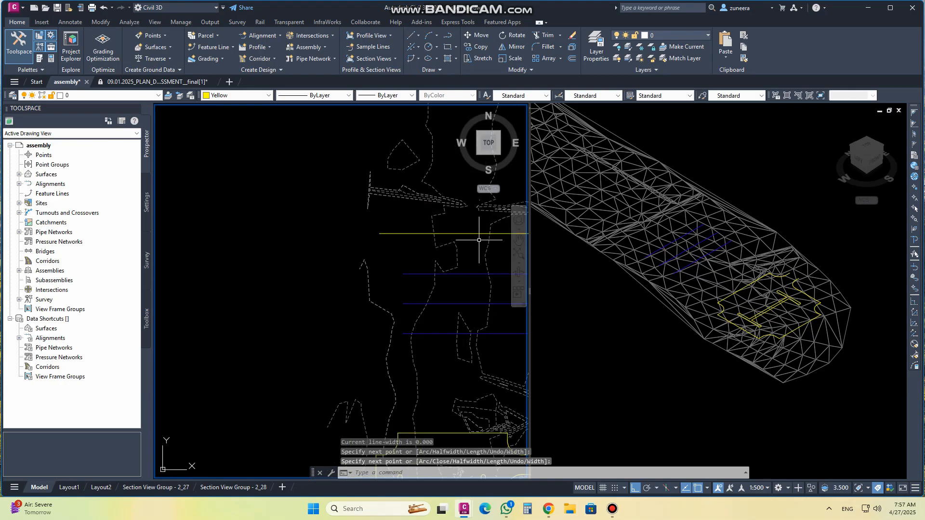
click(736, 184)
scroll(702, 214, down, 5)
middle_drag(684, 381, 663, 322)
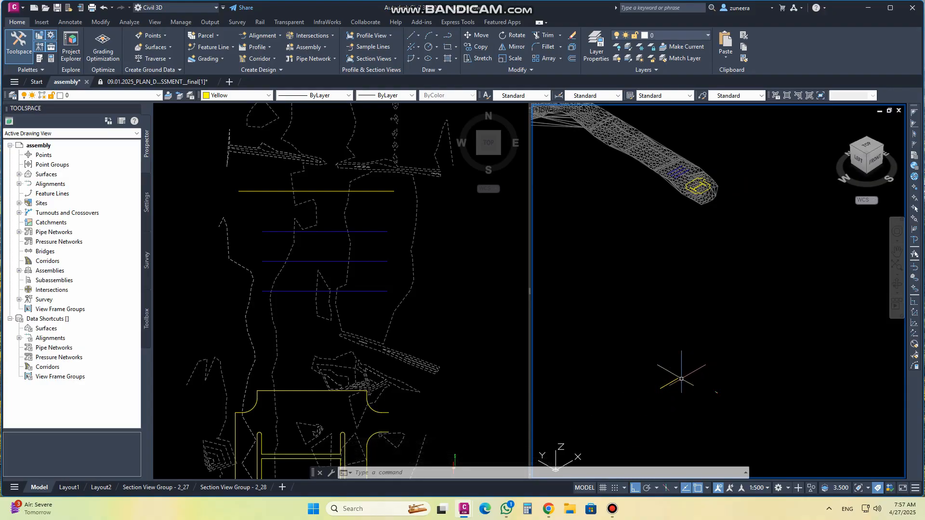
middle_drag(679, 319, 677, 347)
click(463, 246)
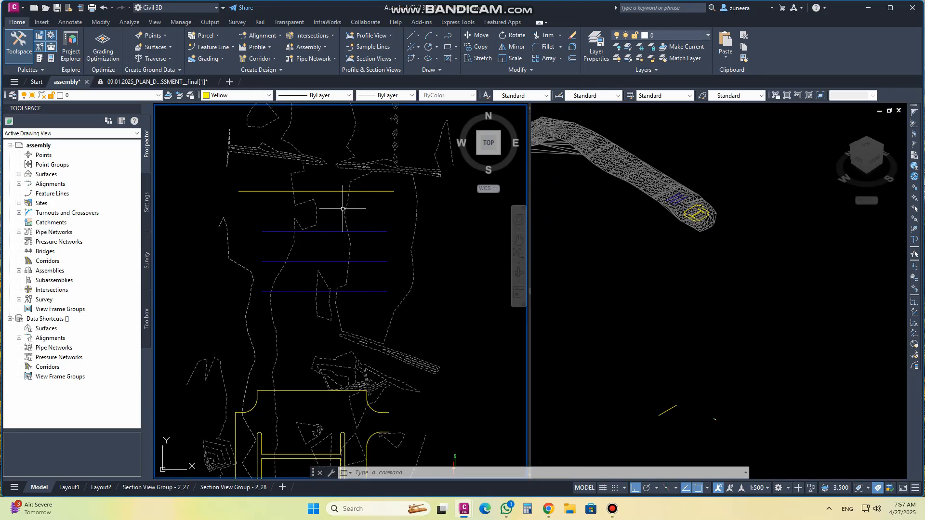
Create a feature line from the new polyline in Site 1 with style _KATR_Feature Line, erasing the existing entity and assigning elevations.
click(214, 46)
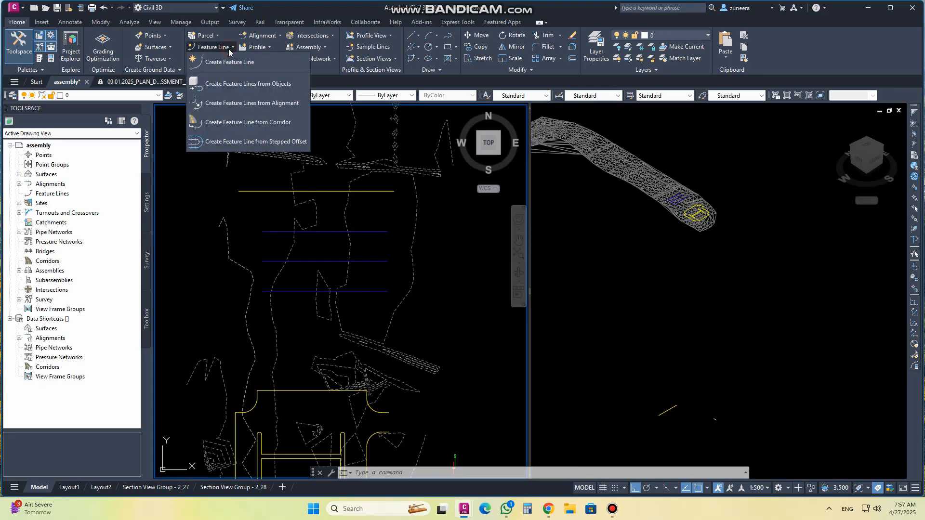
click(249, 85)
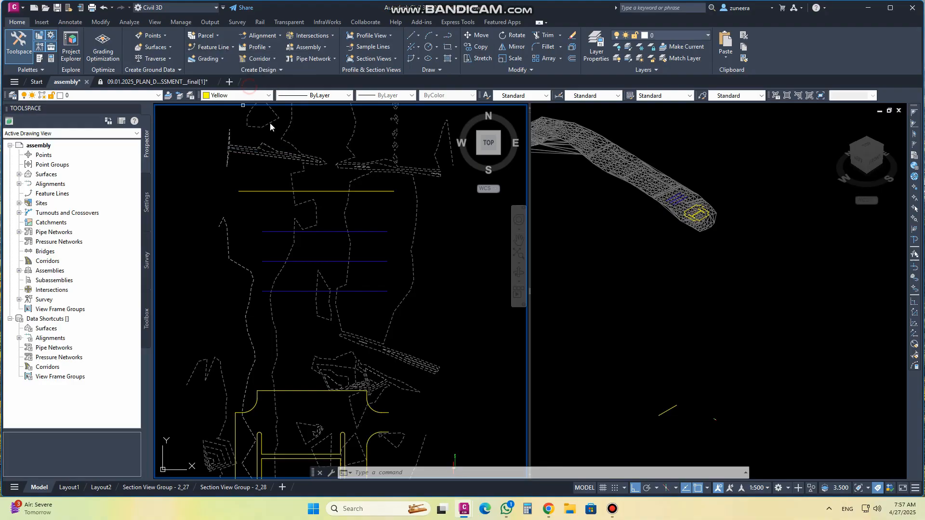
click(334, 191)
key(Return)
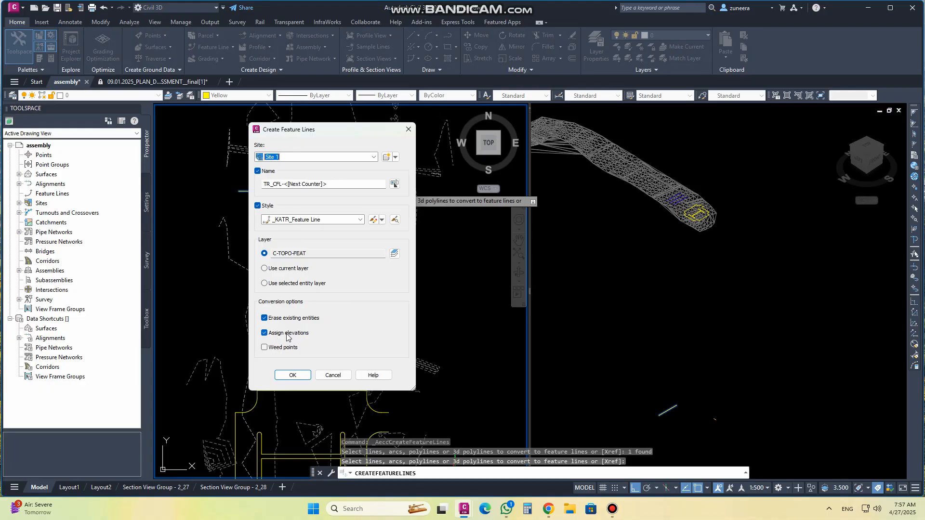
click(292, 375)
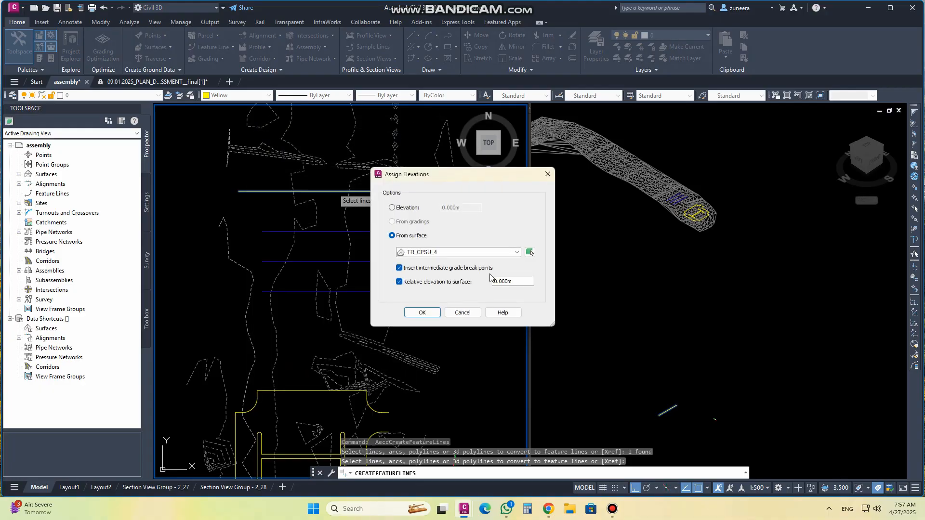
Pick surface TR_CPSU_4 for the feature line's elevations, with intermediate grade break points and a relative elevation of 0.000 m.
click(531, 252)
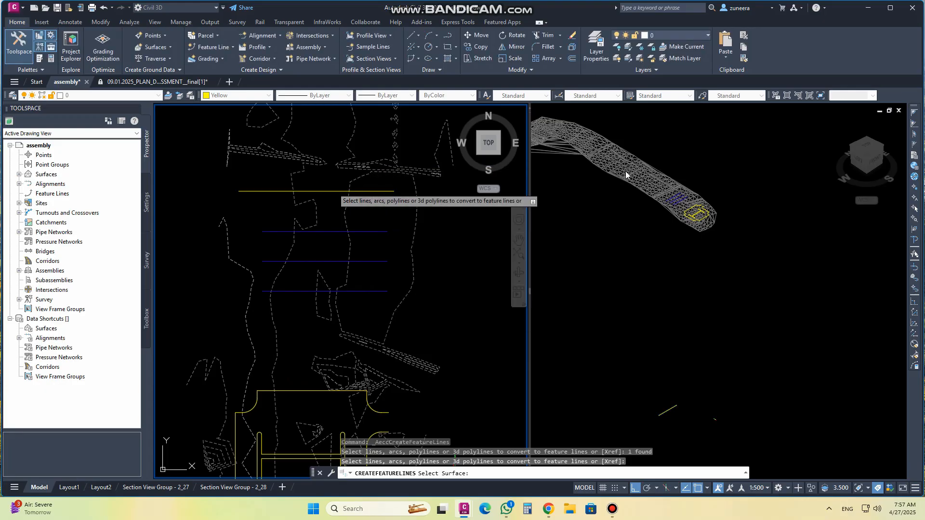
click(628, 175)
click(630, 174)
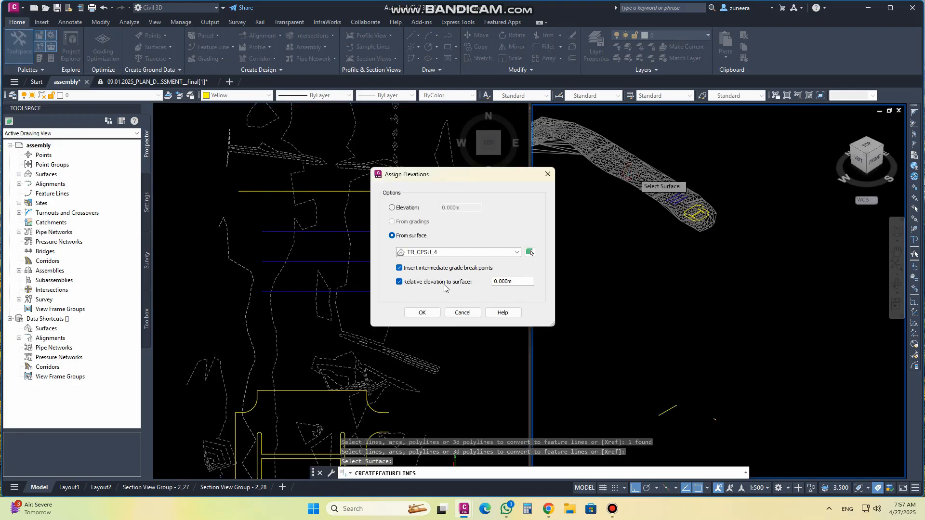
click(422, 313)
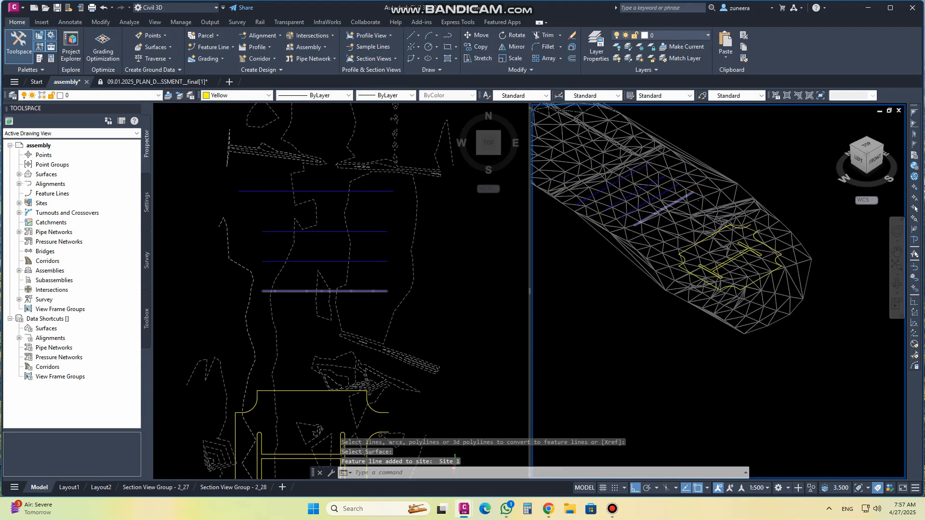
scroll(685, 194, up, 5)
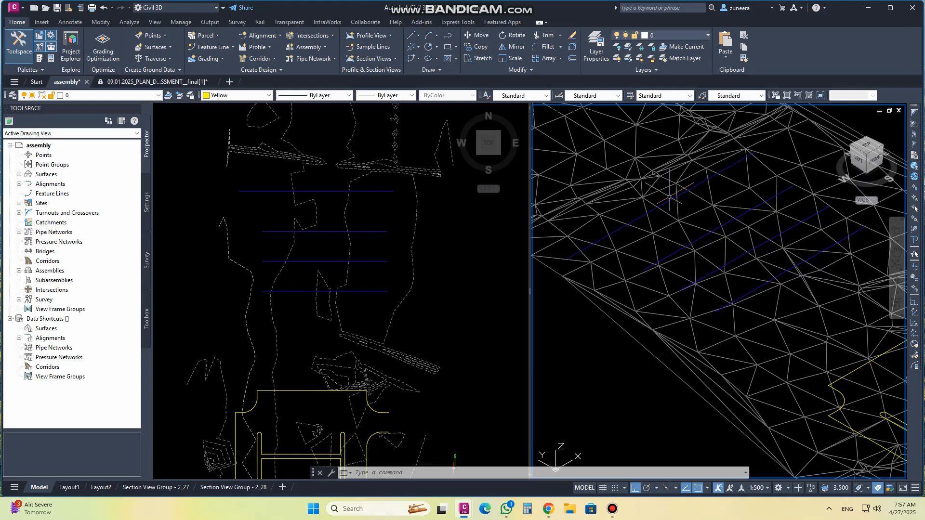
scroll(677, 253, down, 2)
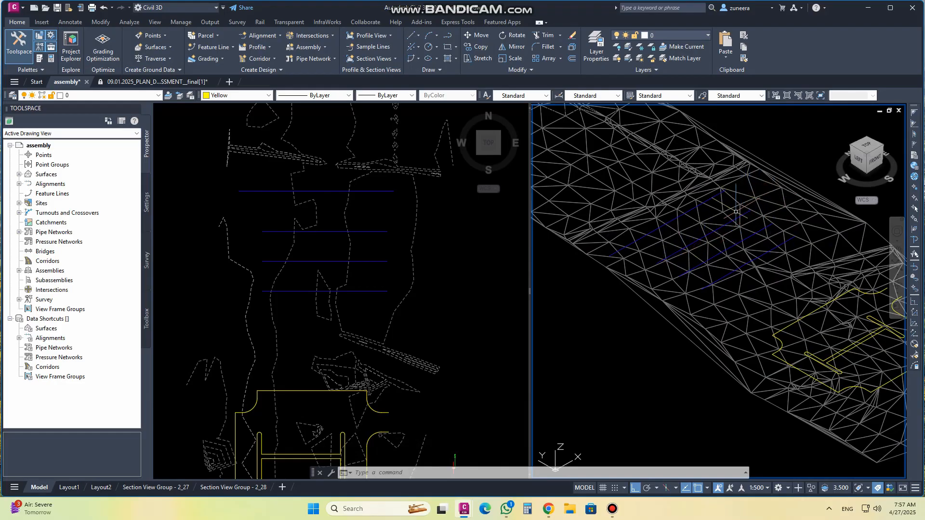
Select the four feature lines together with the surface and open them in the Object Viewer.
click(450, 289)
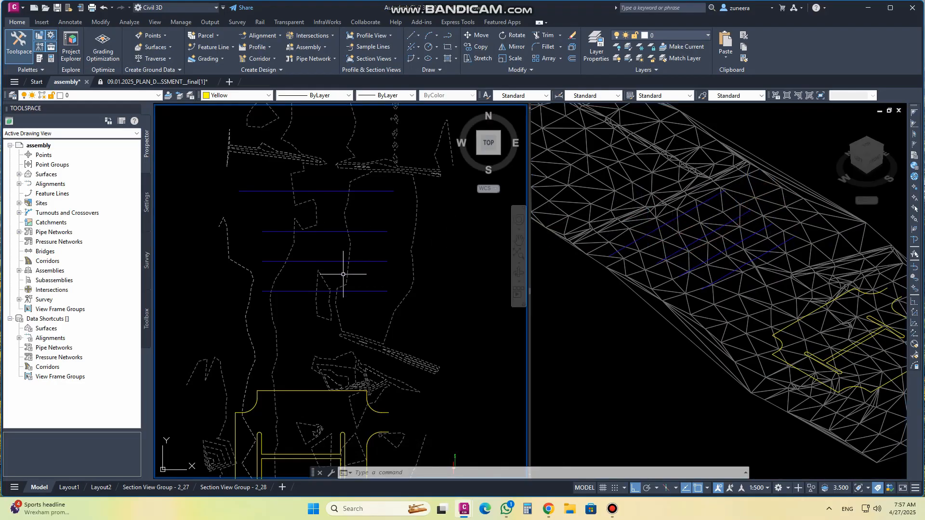
click(372, 300)
click(361, 218)
click(375, 202)
click(364, 186)
click(419, 213)
click(407, 207)
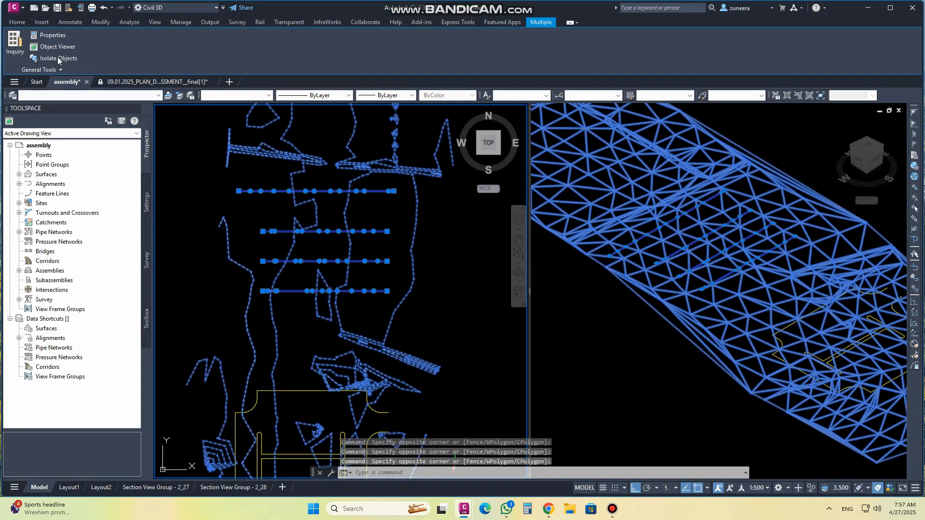
click(57, 47)
Examine from a tilted 3D view how the four feature lines follow the shaded surface, and close the viewer and clear the selection.
drag(610, 391, 782, 294)
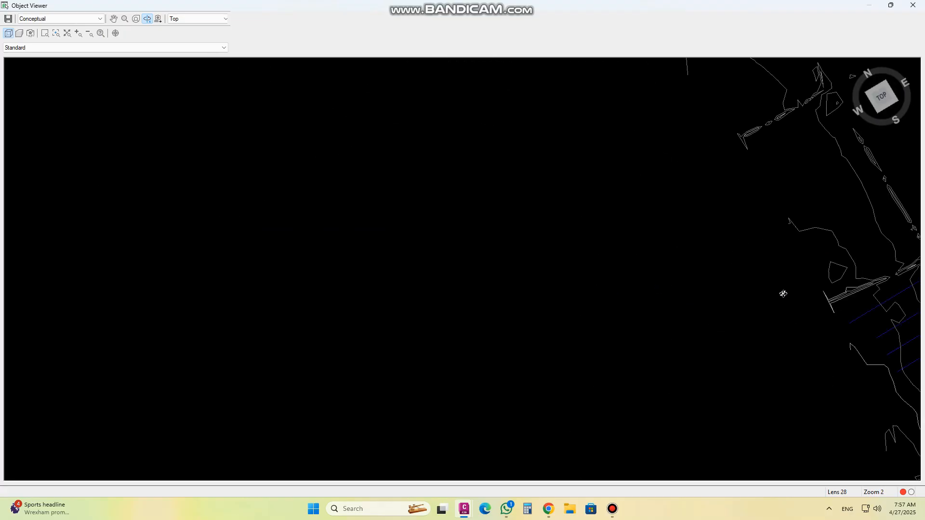
middle_drag(782, 293, 350, 257)
middle_drag(566, 317, 507, 327)
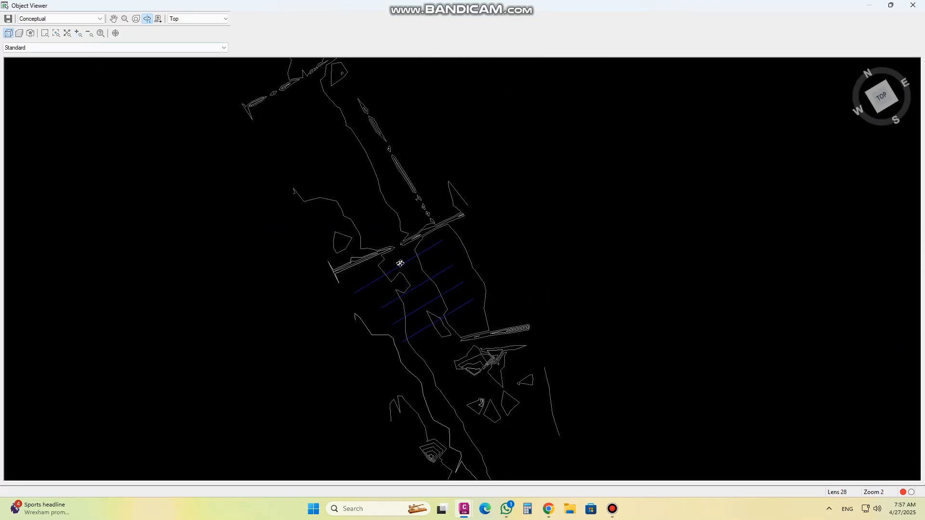
scroll(389, 265, up, 5)
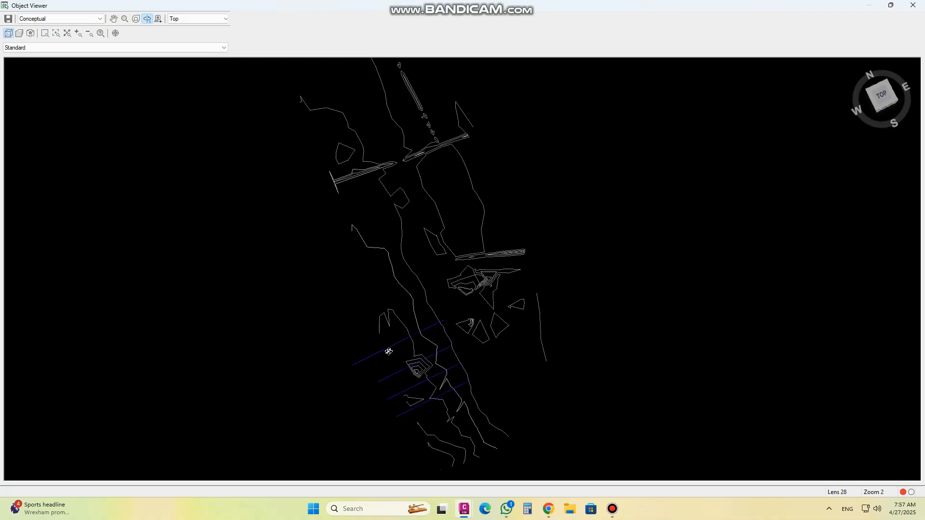
middle_drag(494, 261, 553, 178)
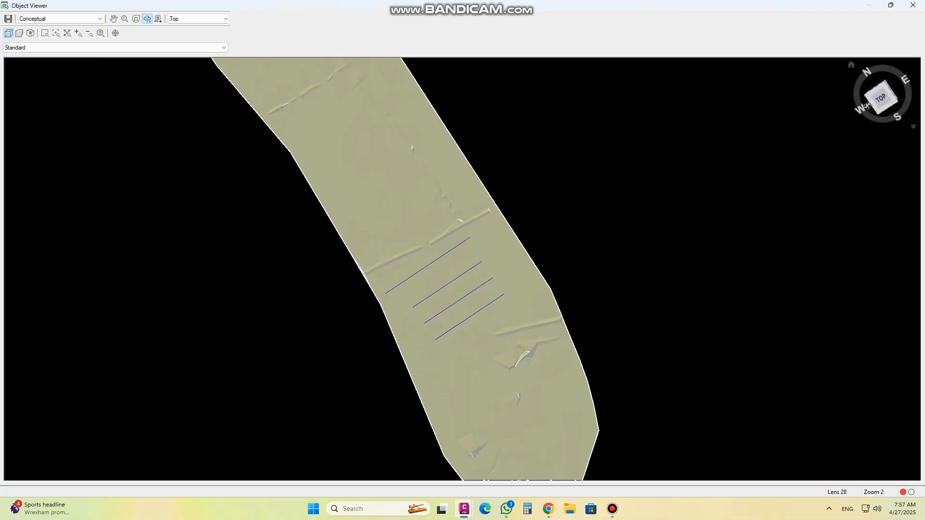
click(878, 111)
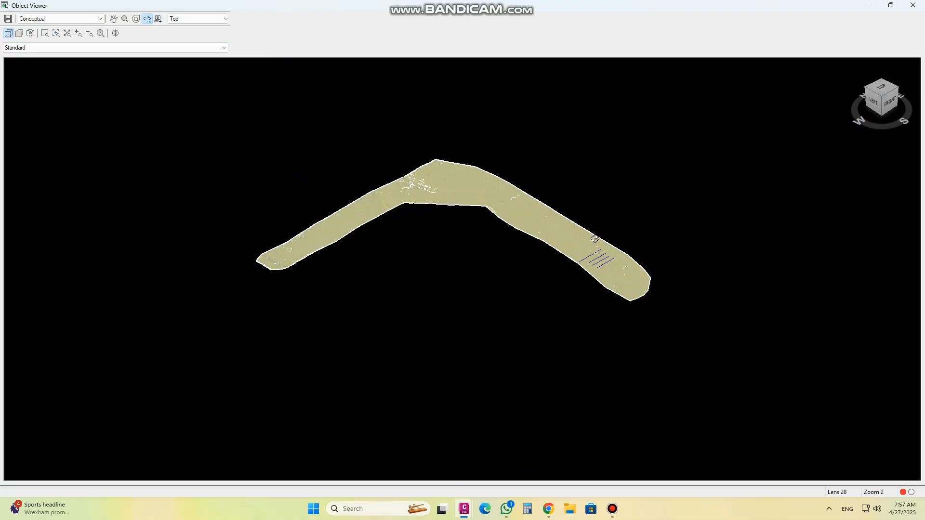
scroll(665, 252, up, 5)
scroll(298, 246, down, 5)
scroll(403, 245, up, 4)
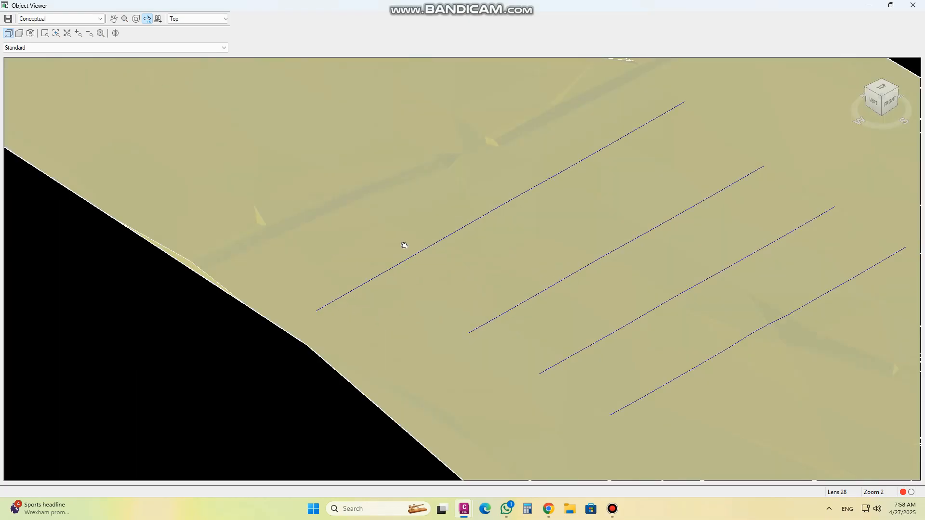
scroll(409, 248, down, 3)
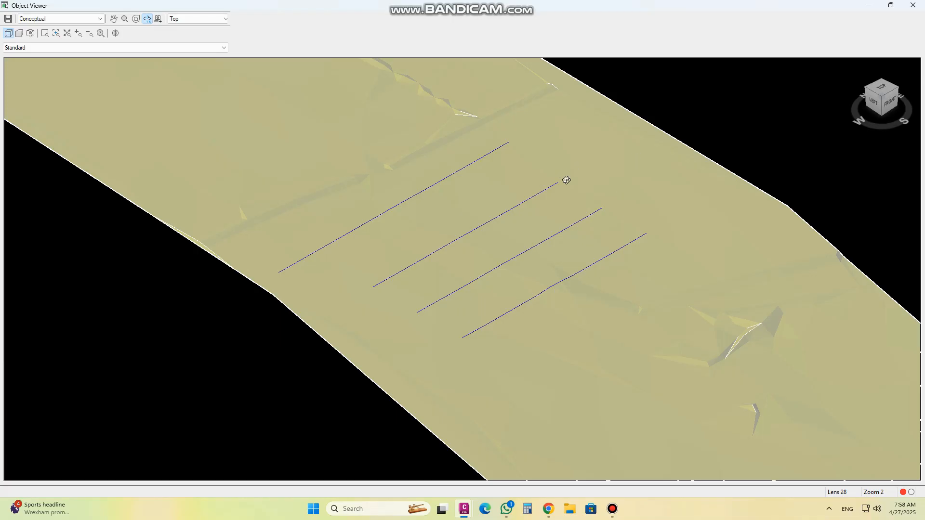
key(Escape)
click(443, 224)
key(Escape)
key(Escape)
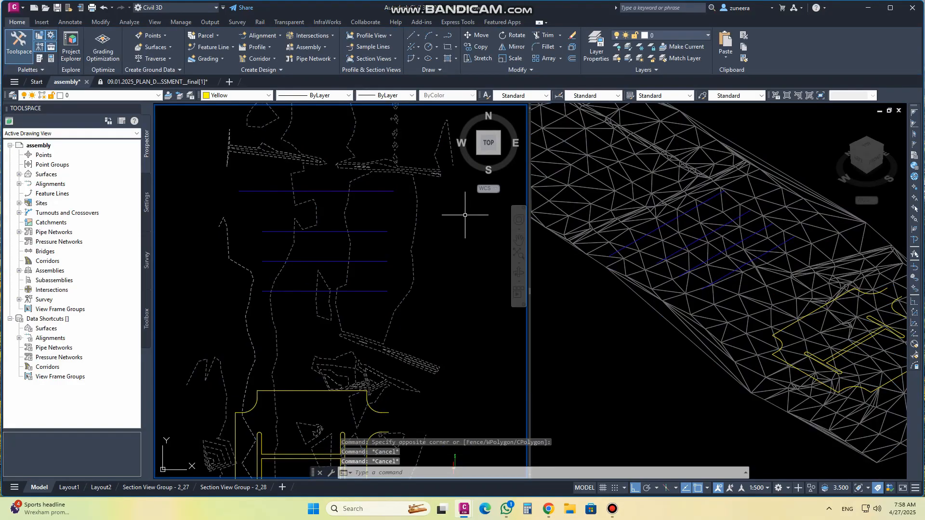
Erase the uppermost, longer feature line in the plan viewport.
click(322, 191)
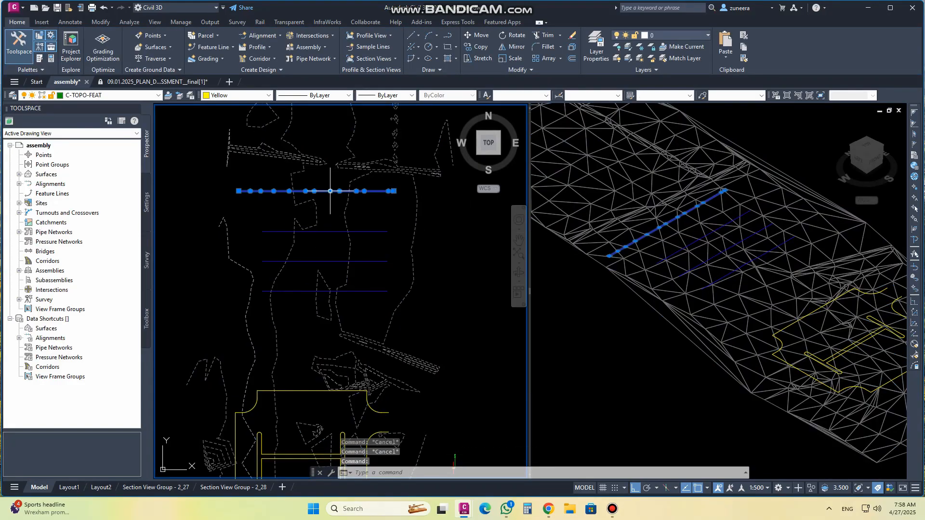
text(e)
key(Return)
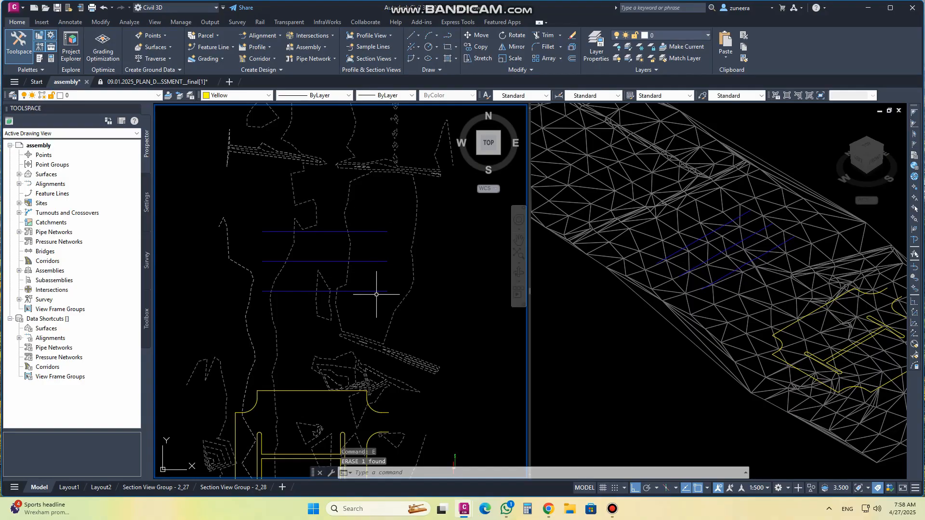
Start adding the three remaining feature lines as breaklines to a new TIN surface named featureline.
drag(379, 294, 381, 212)
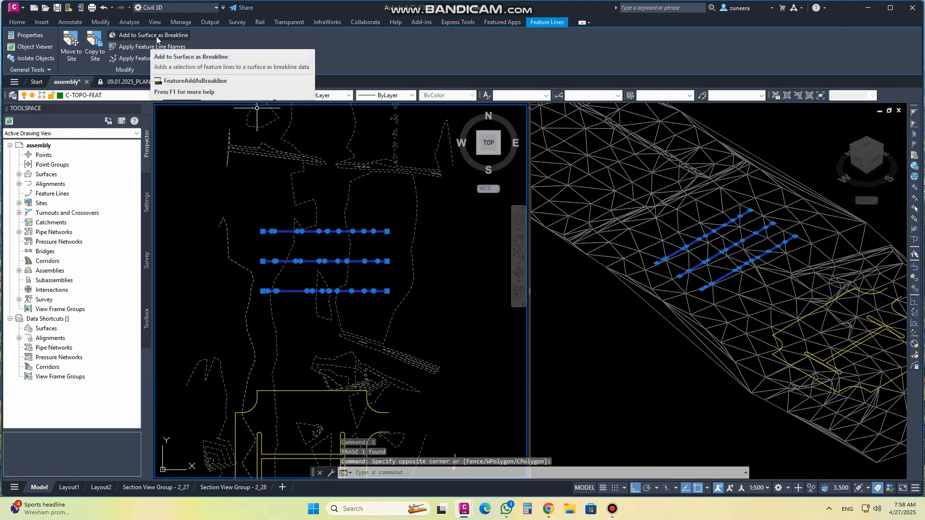
click(150, 36)
click(521, 249)
click(505, 225)
text(featureline)
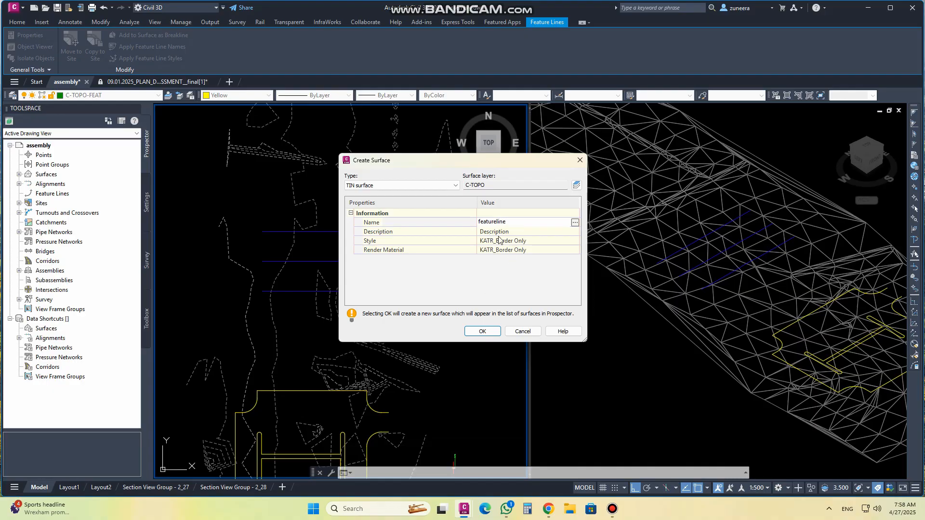
Set the new surface's style to Contours 1m and 5m (Background) and create the surface.
click(531, 241)
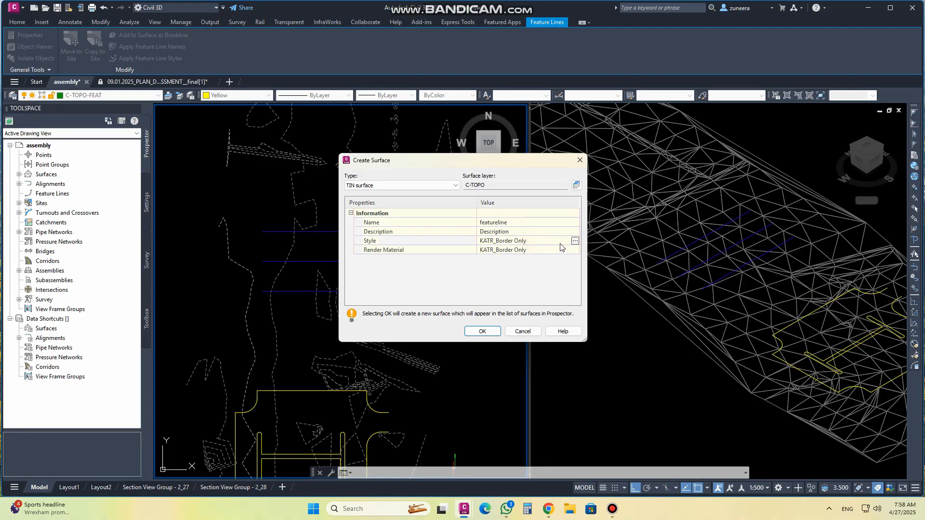
click(574, 240)
click(293, 169)
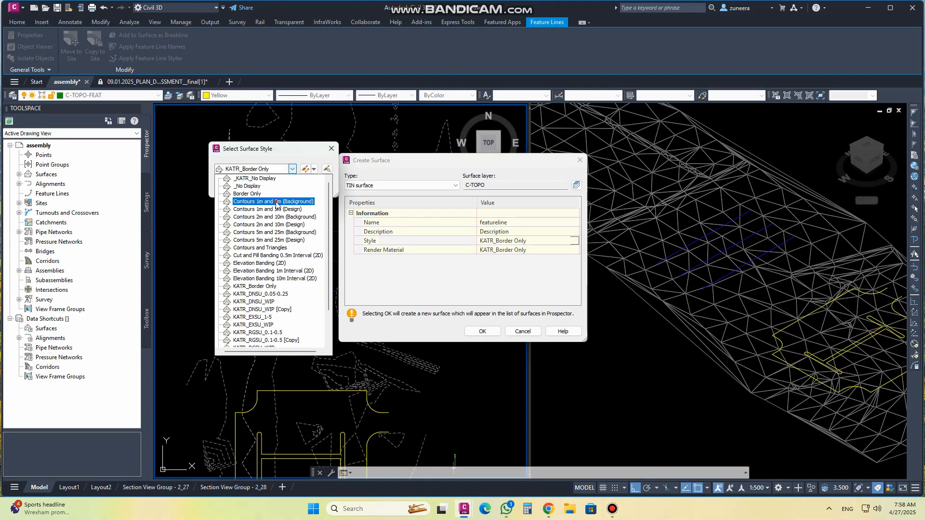
click(273, 202)
click(239, 187)
click(482, 331)
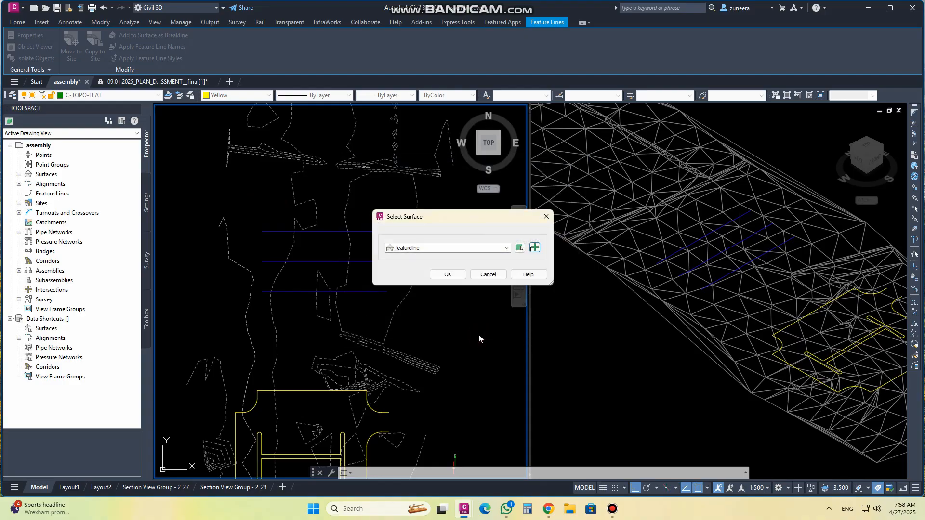
Add the feature lines to surface featureline as Standard breaklines with description fff, a supplementing distance and a 0.10 m mid-ordinate distance.
click(450, 275)
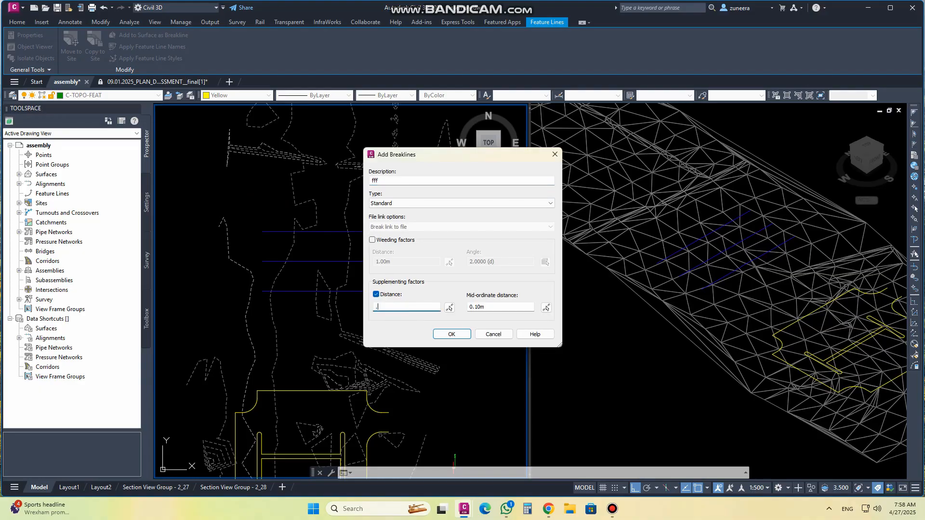
click(451, 334)
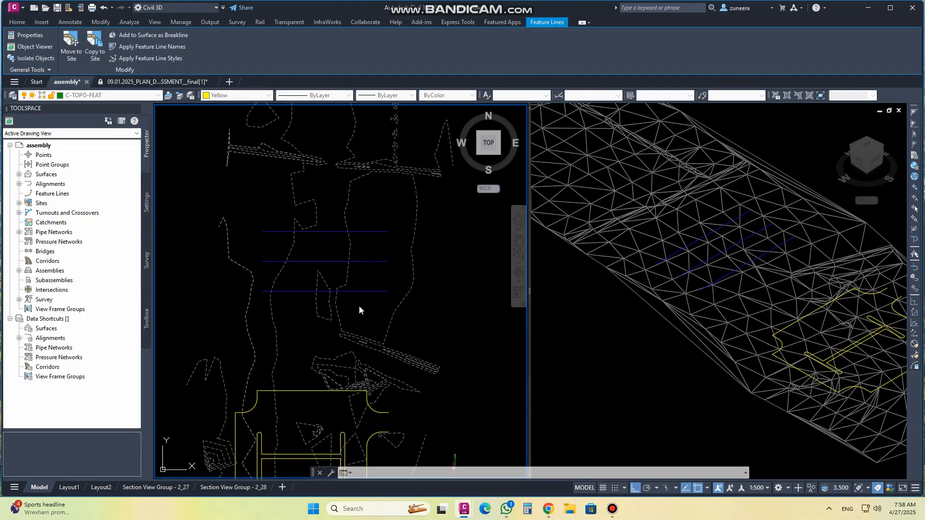
Examine the new surface built from the three feature lines against the existing surface mesh in the 3D viewport.
click(769, 227)
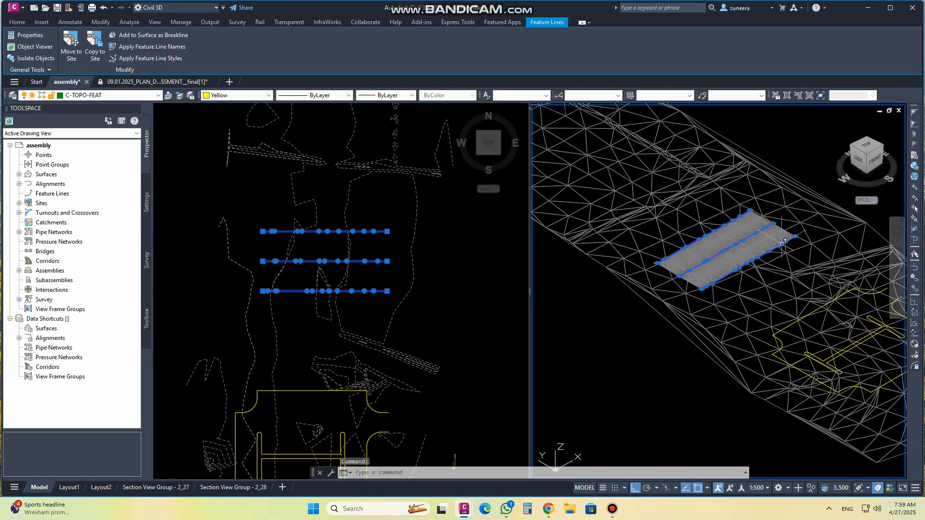
scroll(771, 230, up, 2)
key(Escape)
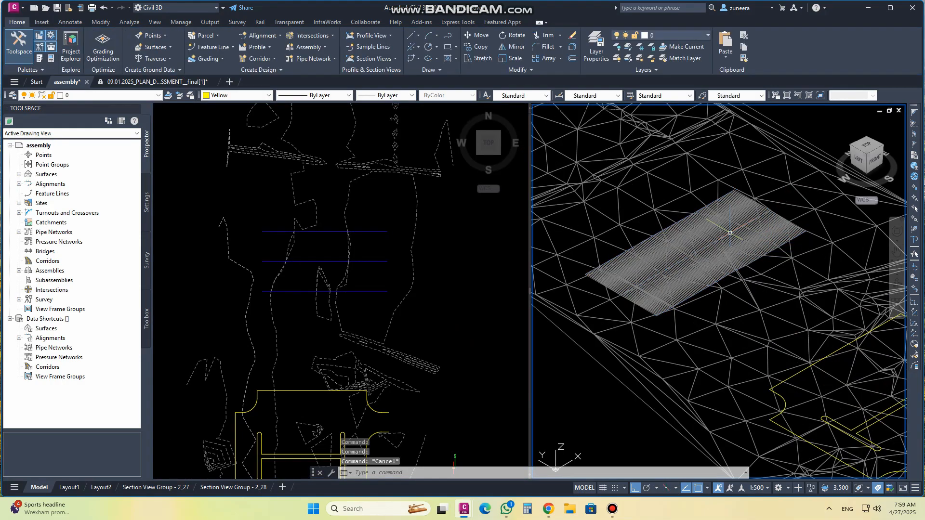
scroll(684, 234, down, 3)
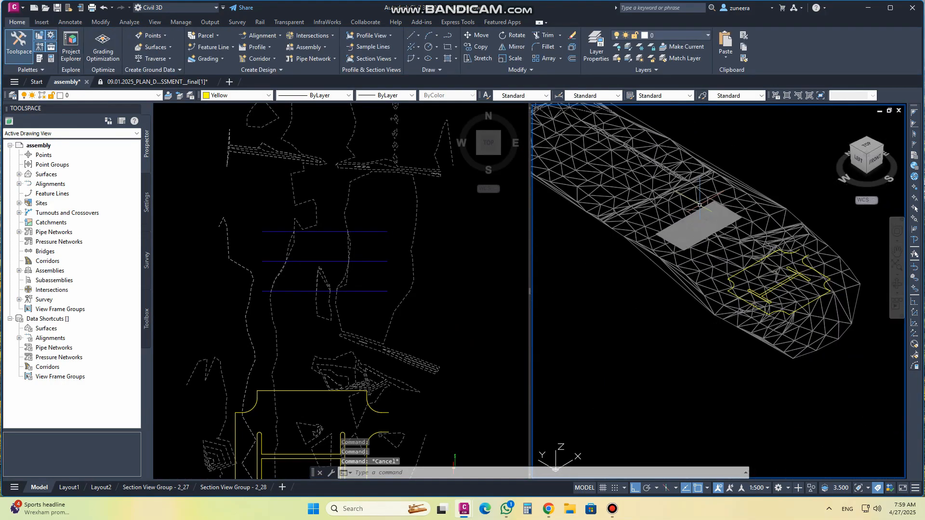
middle_drag(673, 342, 662, 301)
click(306, 212)
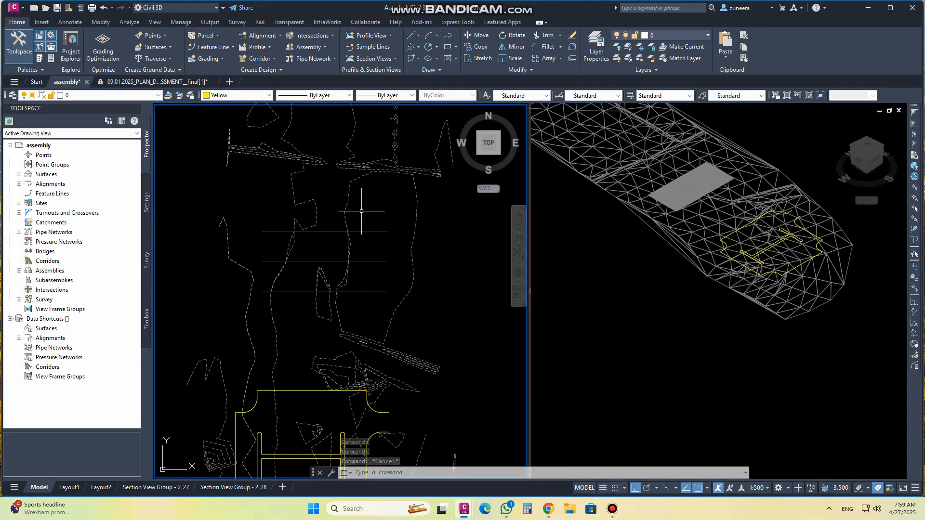
text(pl)
key(Return)
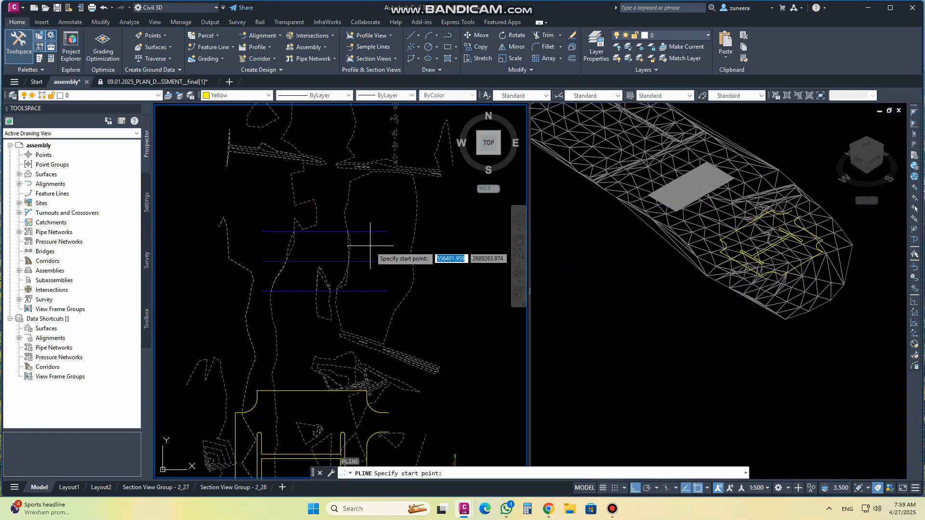
click(264, 247)
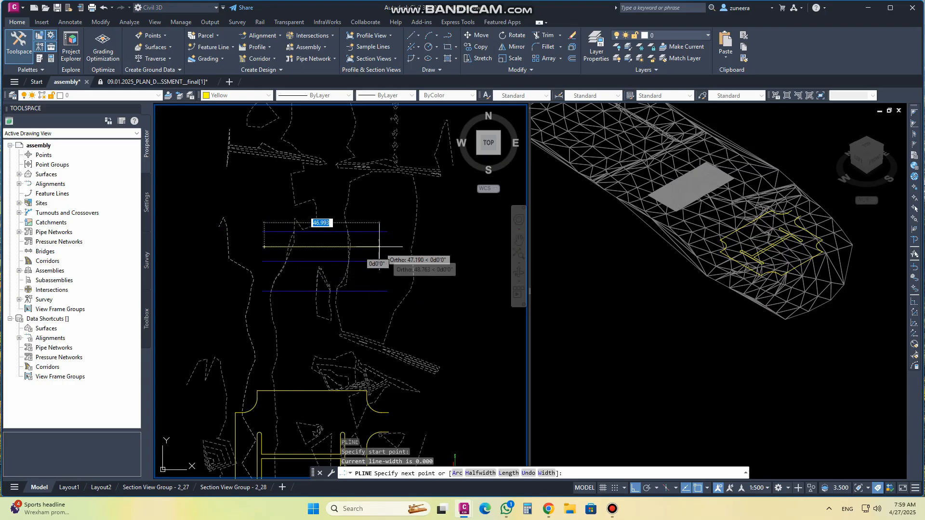
key(Escape)
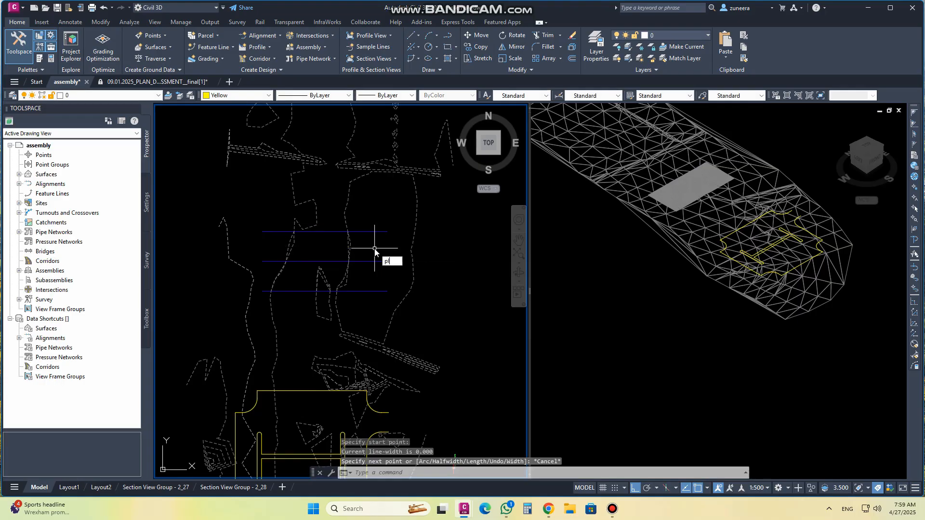
Draw an open three-segment rectangular polyline, open to the west, between the outer two feature lines in the plan viewport.
key(Return)
click(308, 241)
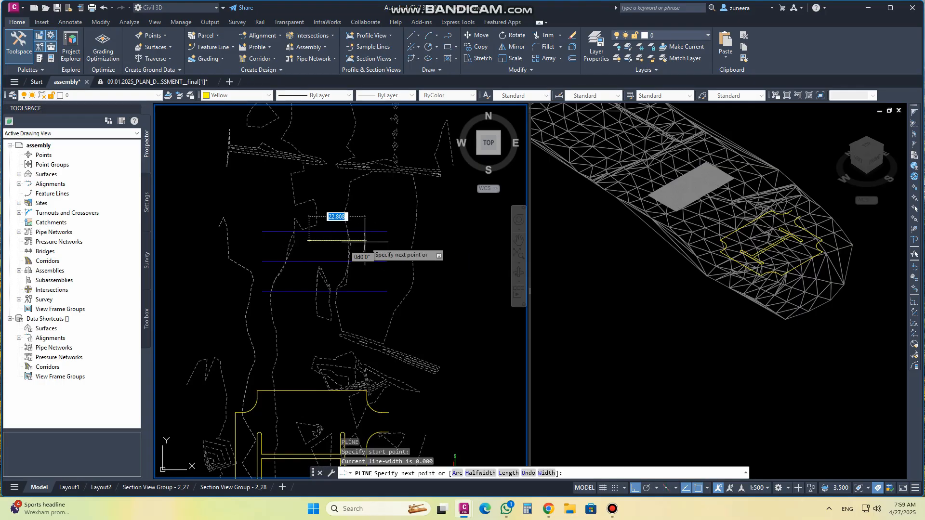
click(370, 240)
click(370, 276)
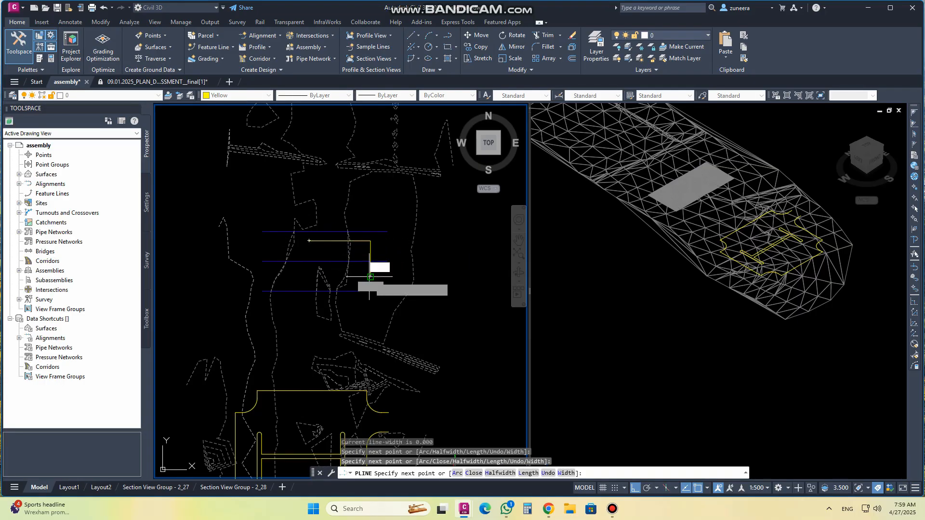
click(291, 278)
key(Escape)
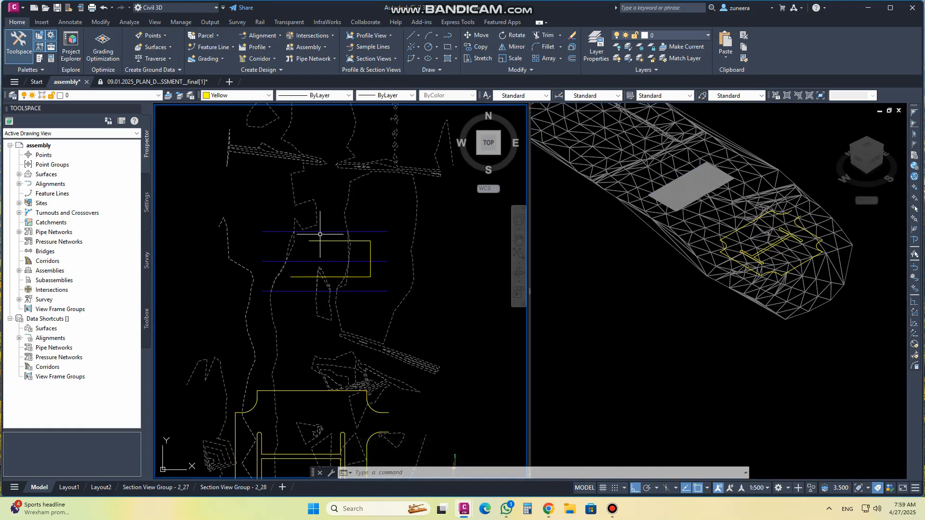
Locate the new polyline in the 3D viewport and examine its elevation relative to the surfaces.
click(213, 47)
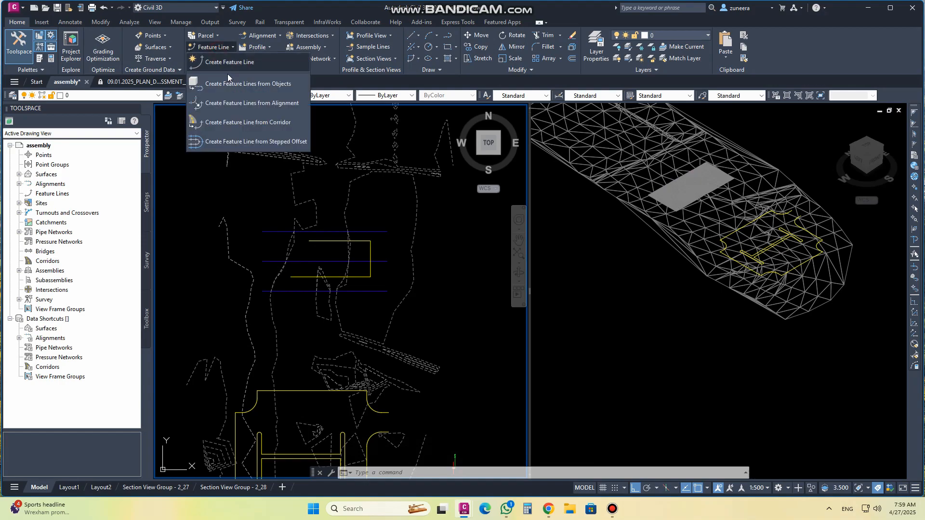
scroll(489, 239, down, 4)
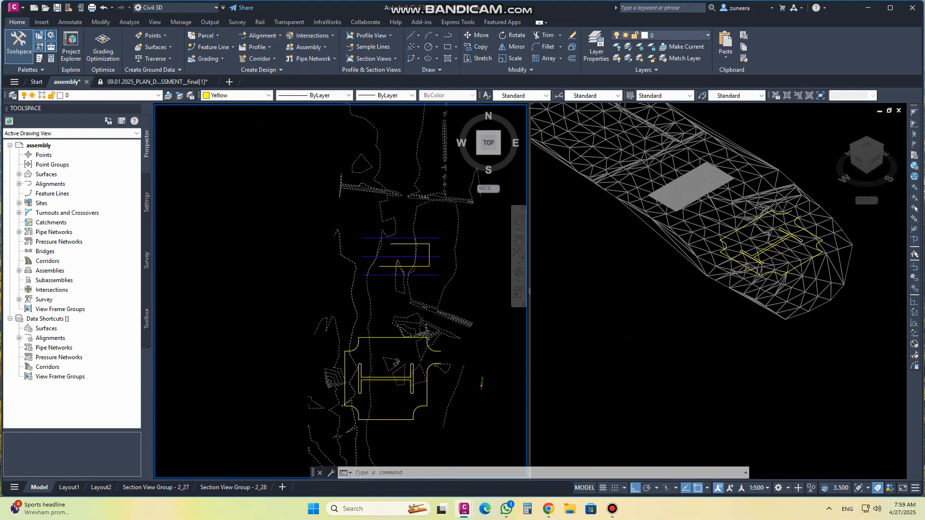
scroll(482, 248, up, 6)
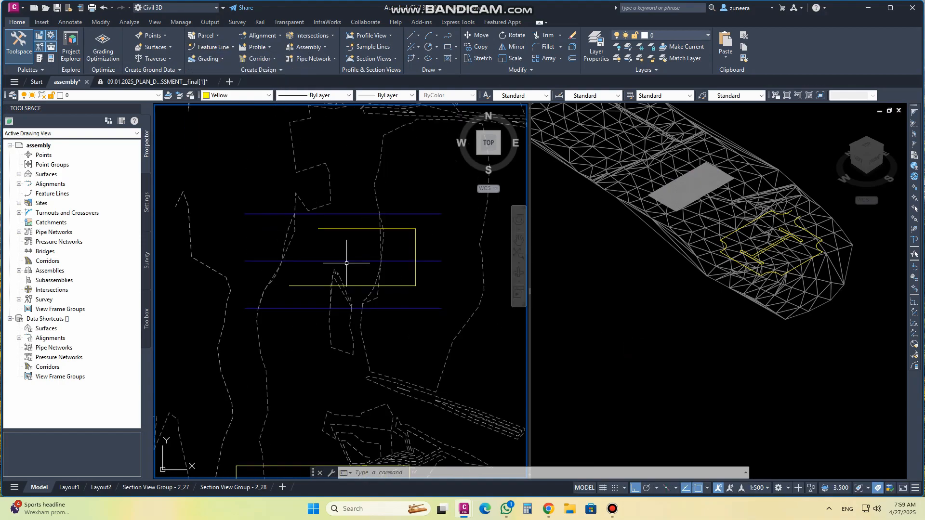
click(715, 210)
scroll(715, 210, down, 4)
scroll(706, 264, down, 4)
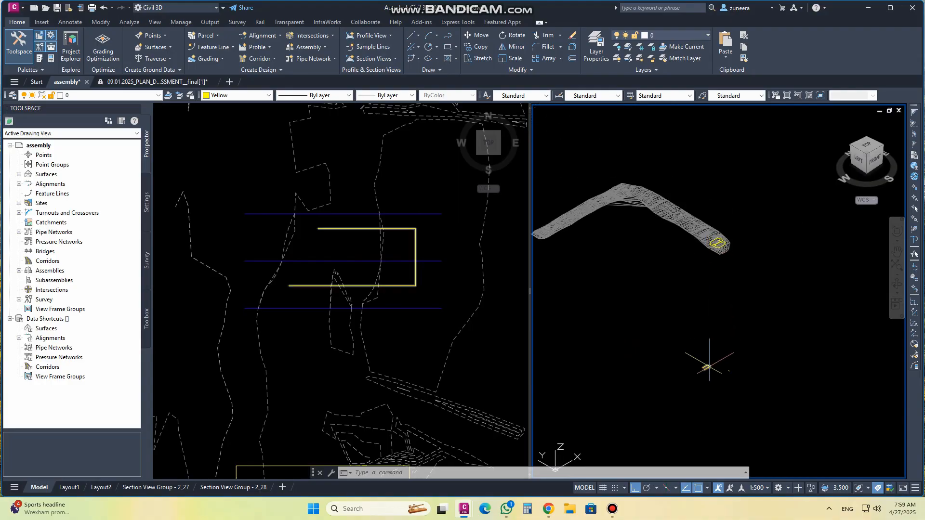
scroll(708, 362, up, 5)
middle_drag(696, 286, 651, 365)
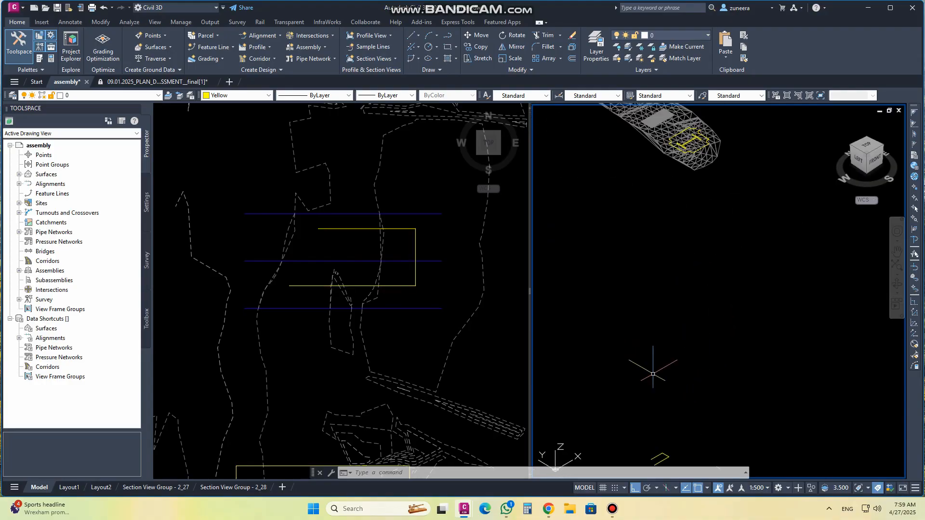
Convert the open polyline into a Site 1 feature line, with elevations and intermediate grade break points from surface featureline at 0.000 m relative elevation.
click(398, 215)
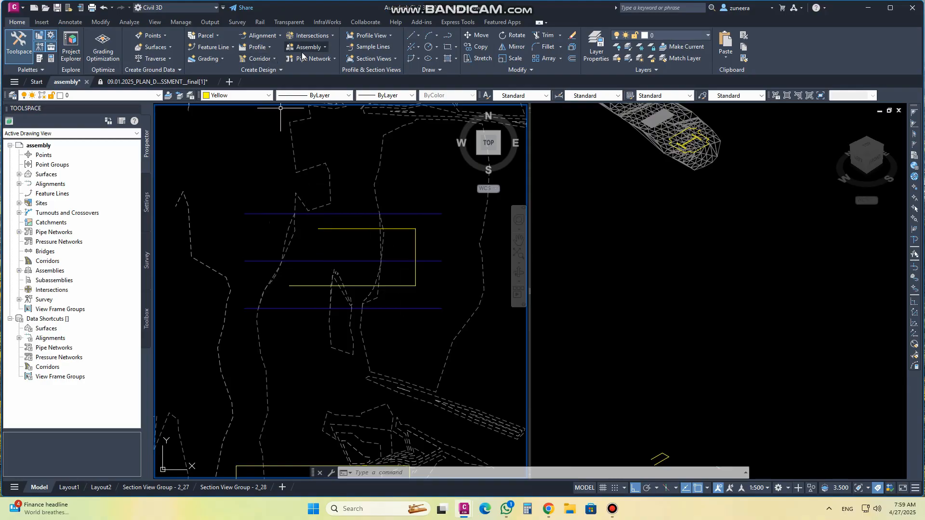
click(224, 49)
click(247, 83)
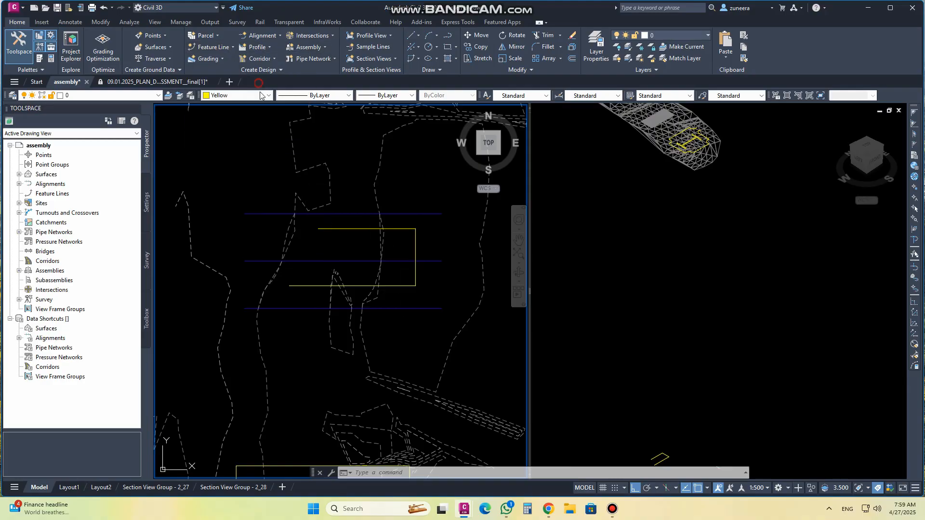
click(415, 249)
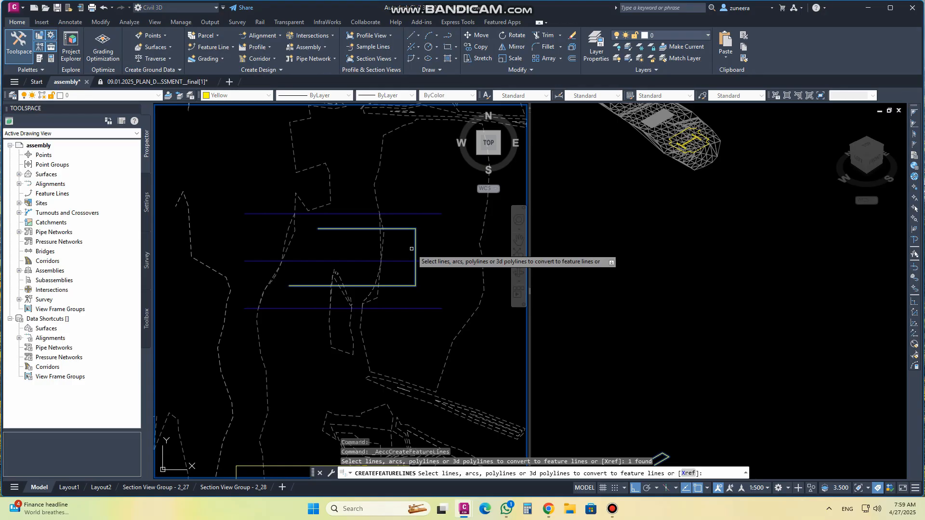
key(Return)
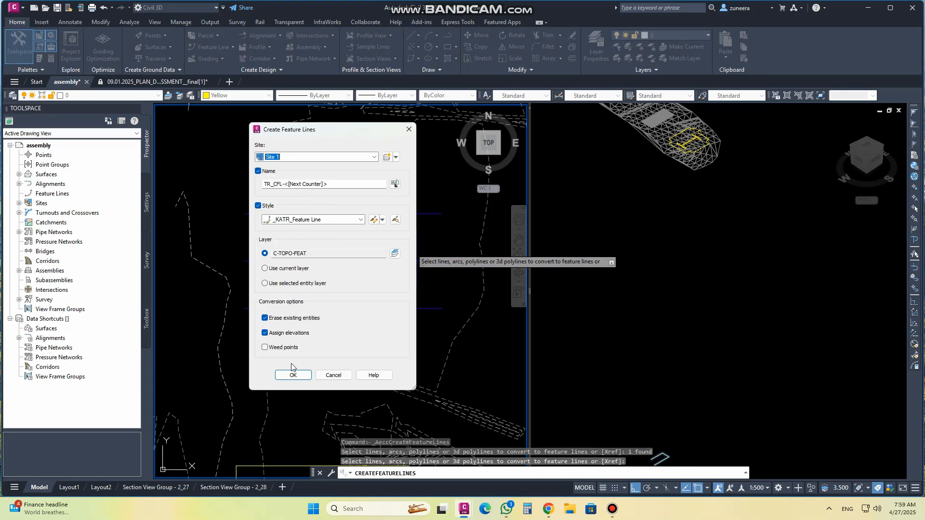
click(292, 375)
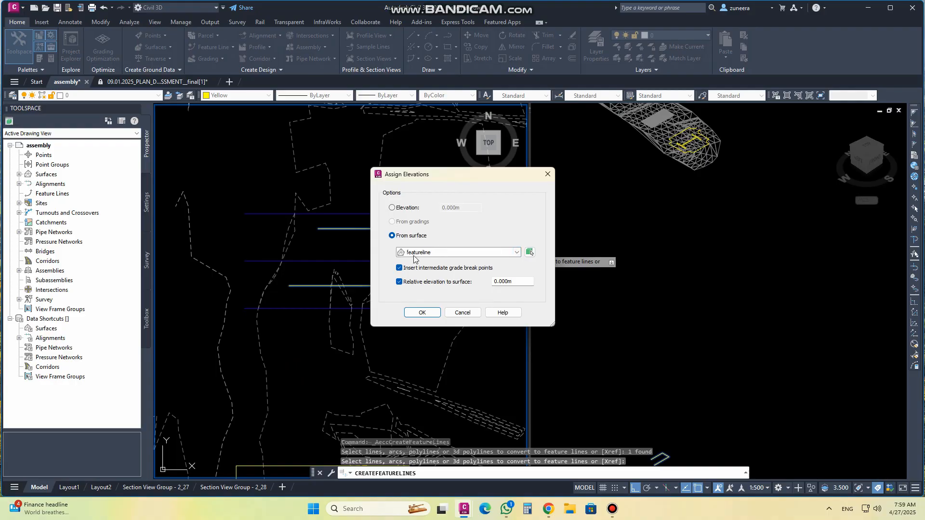
click(419, 313)
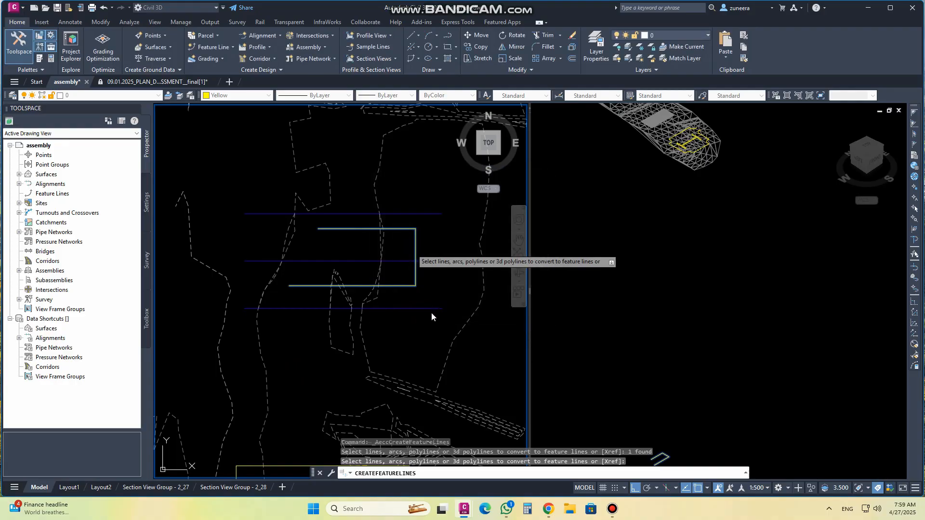
scroll(663, 108, up, 5)
scroll(650, 163, down, 5)
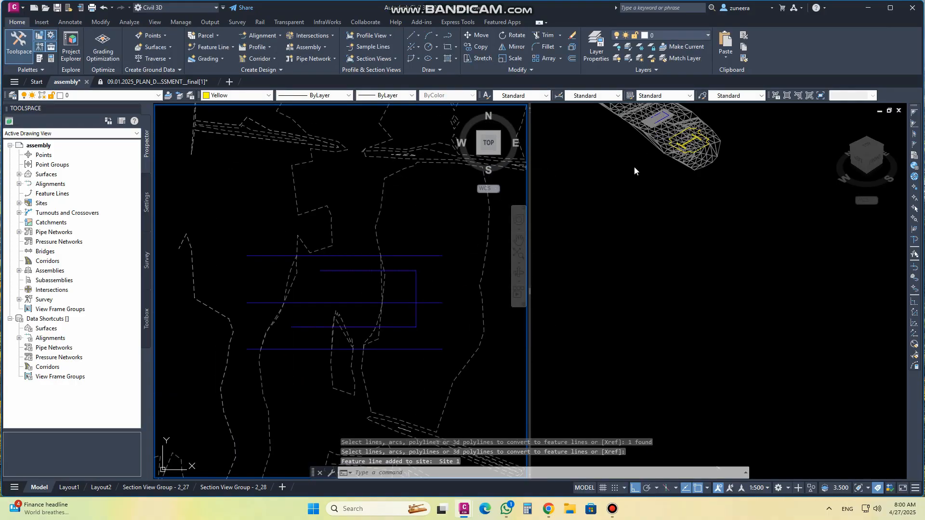
middle_drag(450, 197, 443, 265)
click(435, 265)
click(405, 243)
scroll(379, 217, down, 6)
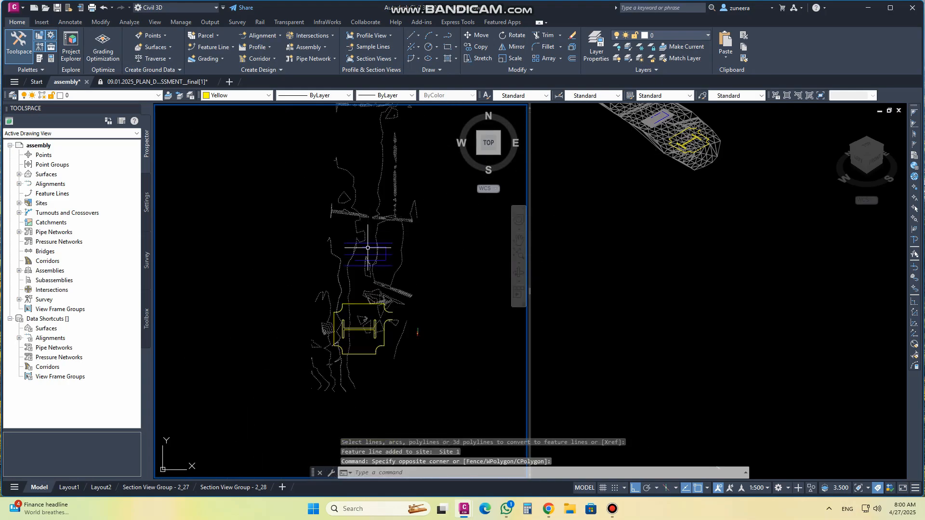
Examine the new three-sided feature line together with surface featureline in an isometric Object Viewer view and in the 3D viewport.
scroll(367, 248, up, 6)
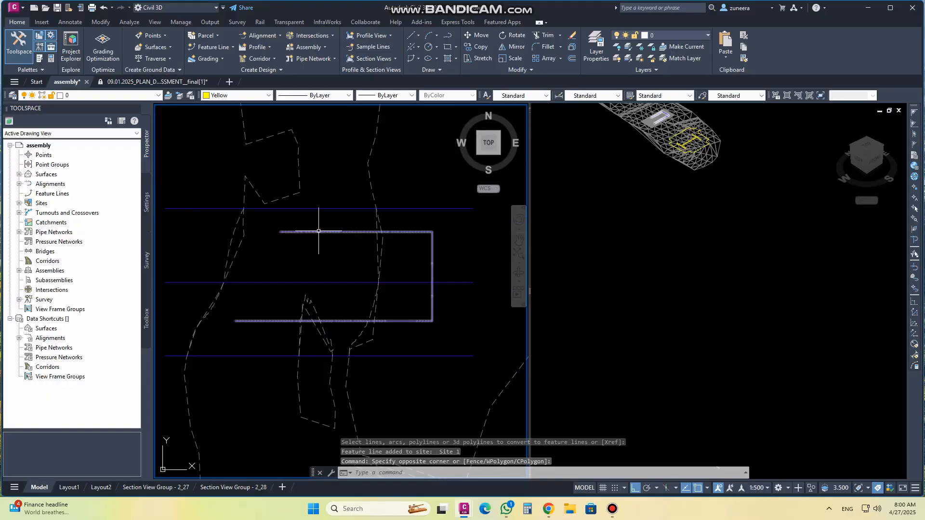
click(318, 231)
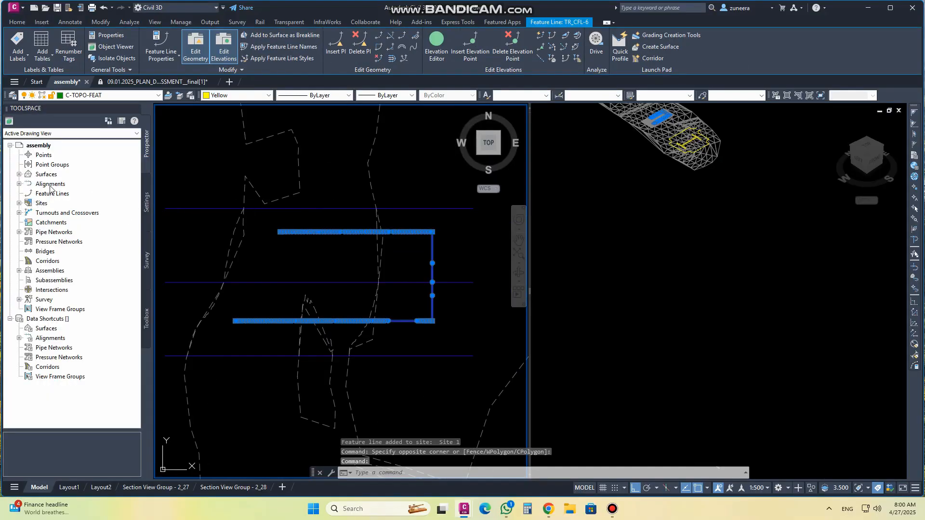
click(19, 175)
click(65, 184)
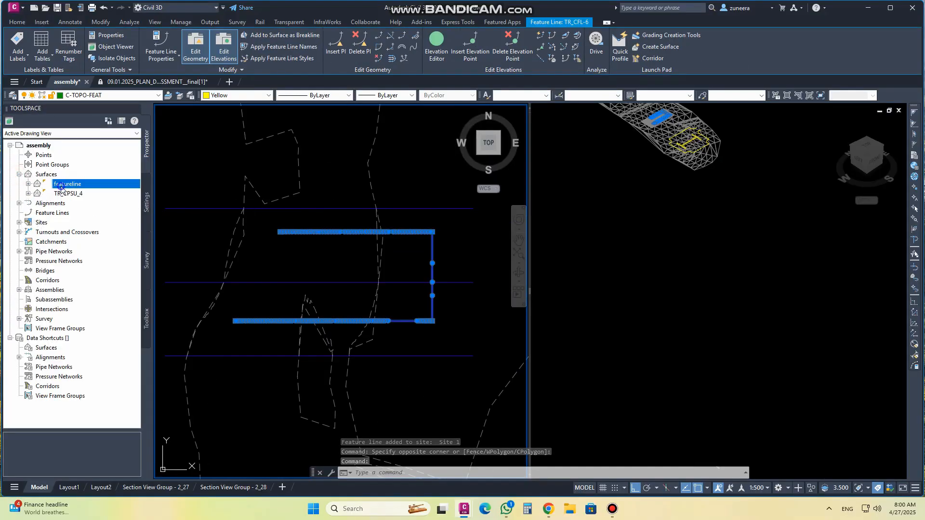
right_click(65, 184)
click(102, 287)
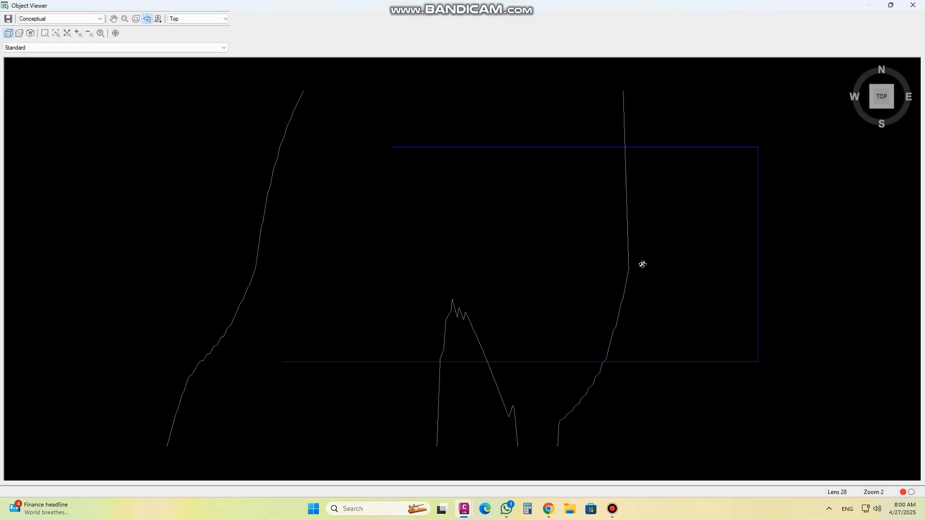
mouse_move(560, 303)
mouse_down()
mouse_move(562, 269)
mouse_move(547, 295)
mouse_move(568, 304)
mouse_up()
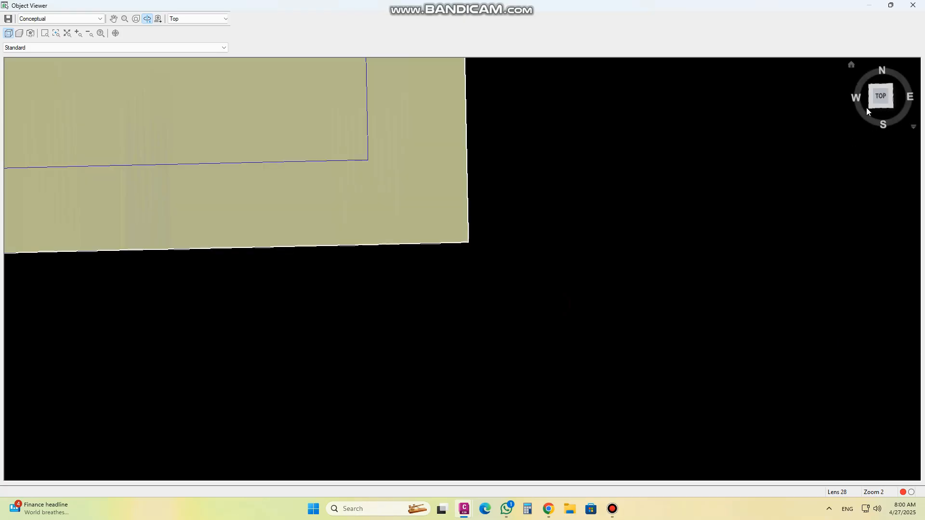
click(871, 106)
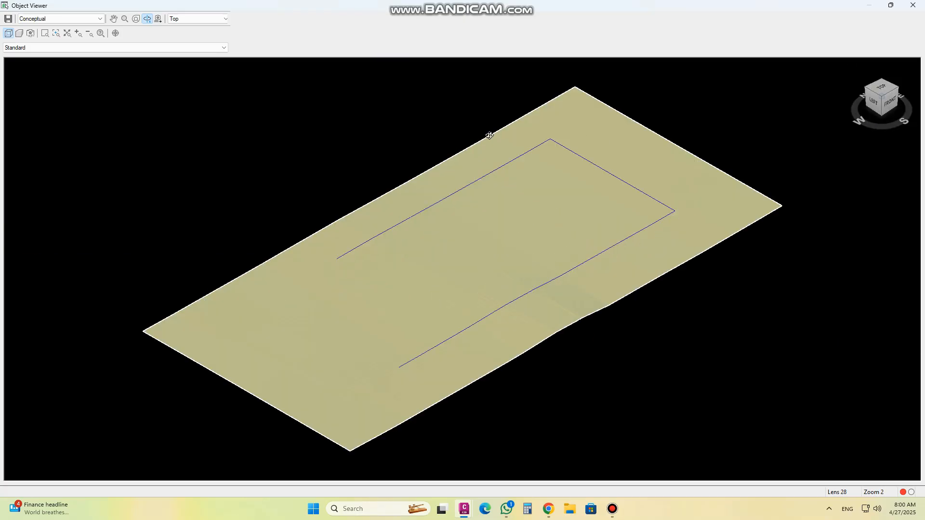
key(Escape)
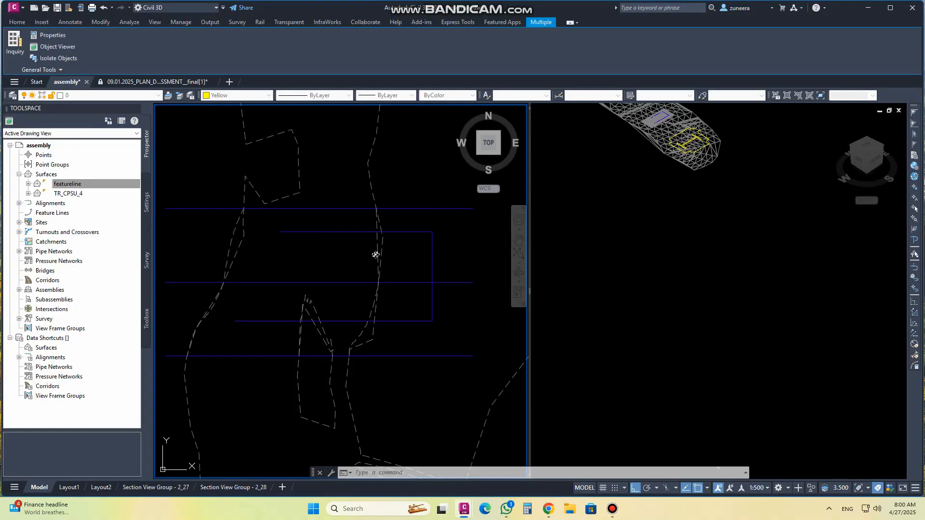
click(602, 151)
scroll(665, 109, up, 5)
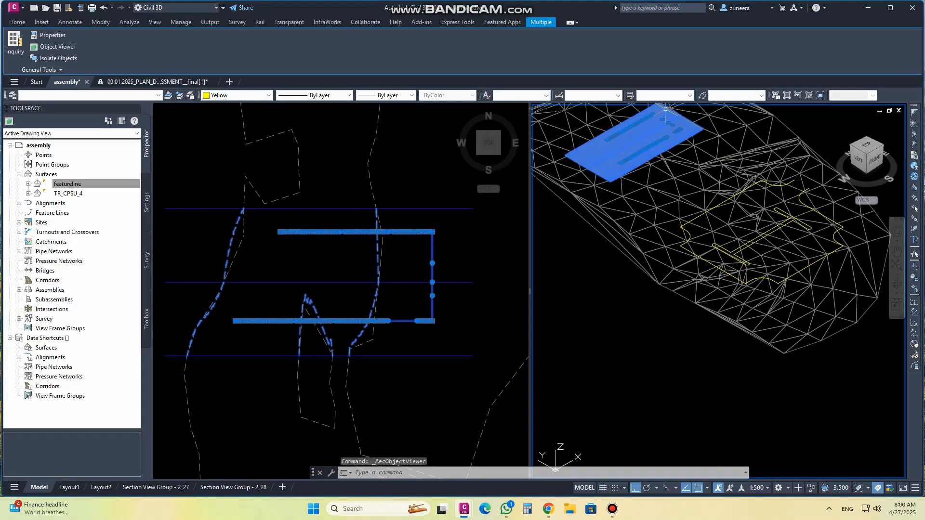
Raise all points of the middle horizontal feature line in two 1.000 m increments to 2.000 m relative to surface TR_CPSU_4.
click(475, 262)
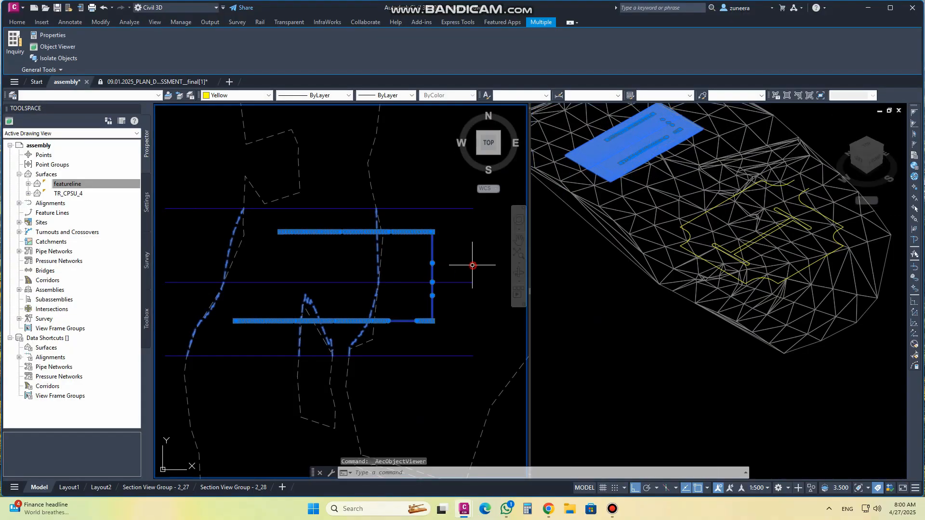
click(452, 282)
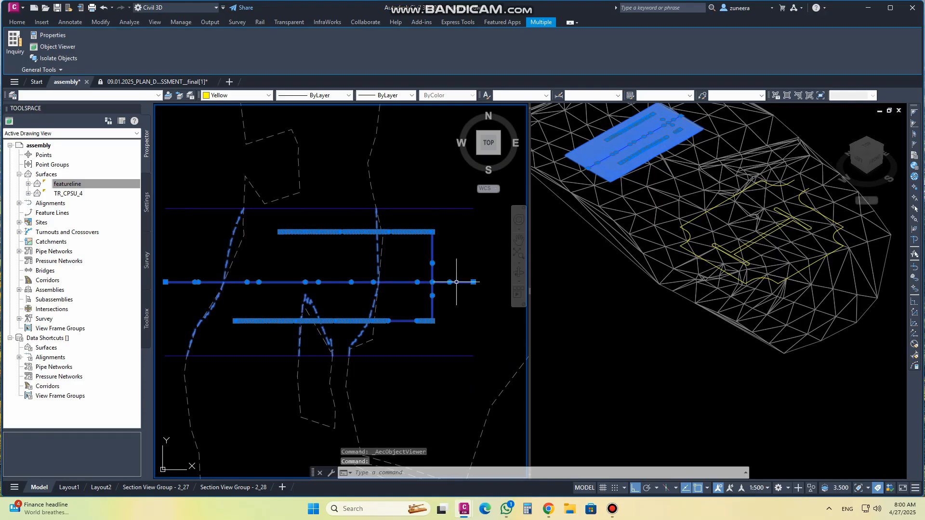
key(Escape)
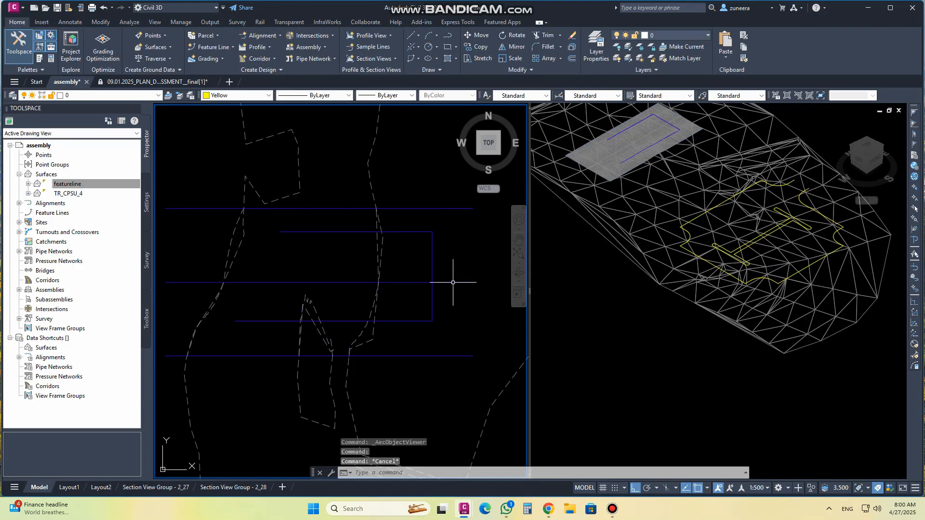
click(456, 281)
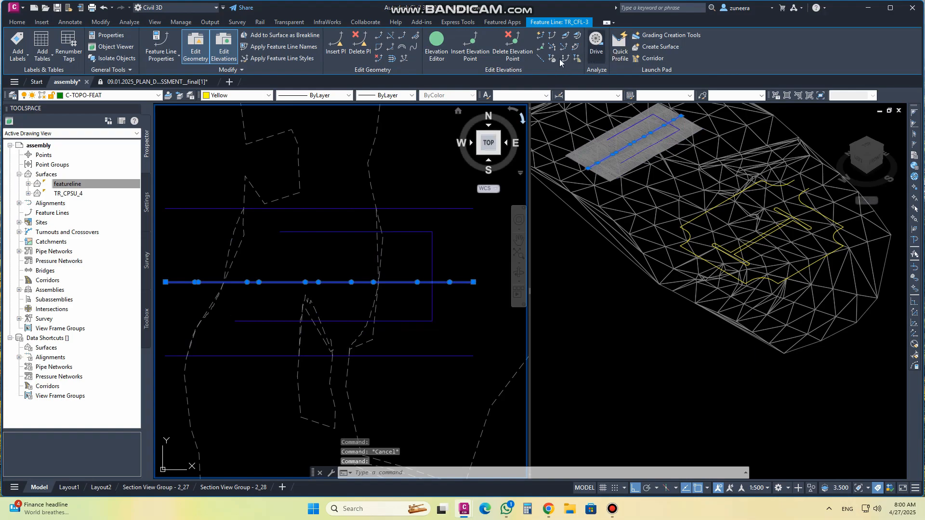
click(436, 44)
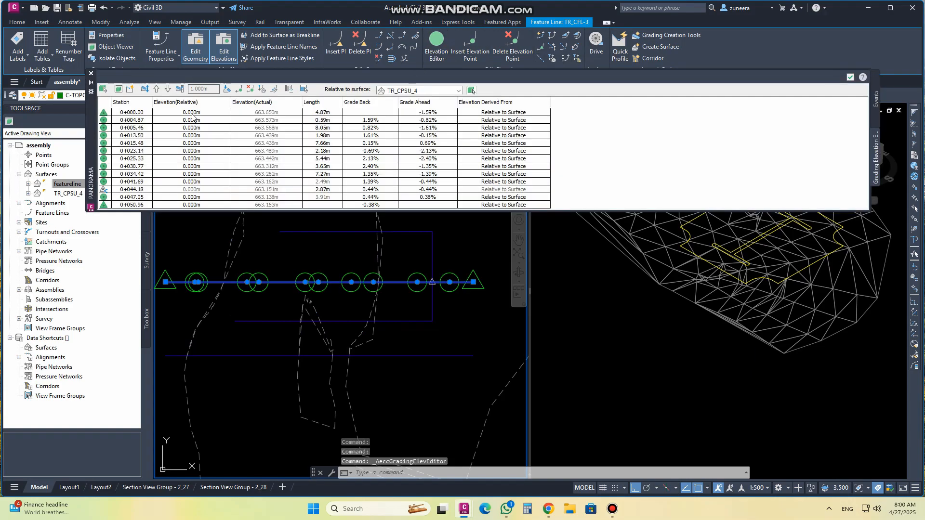
click(199, 88)
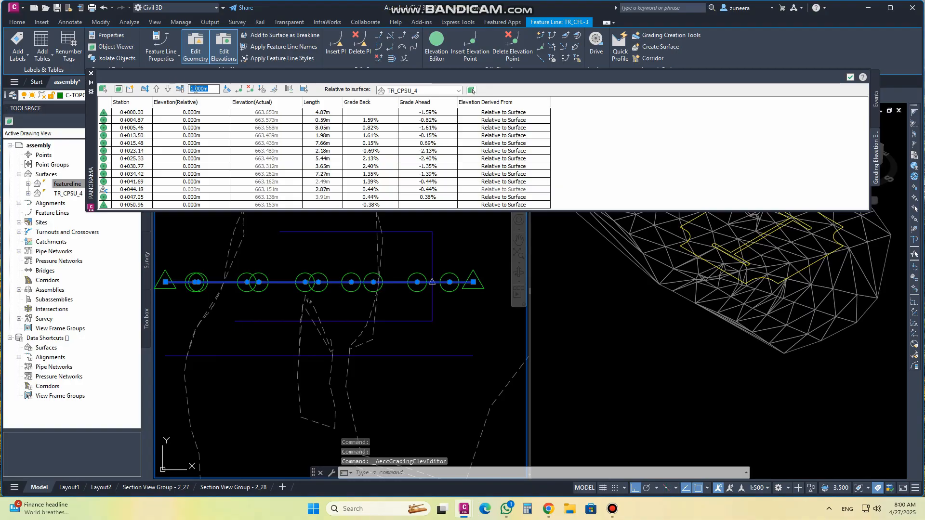
click(158, 89)
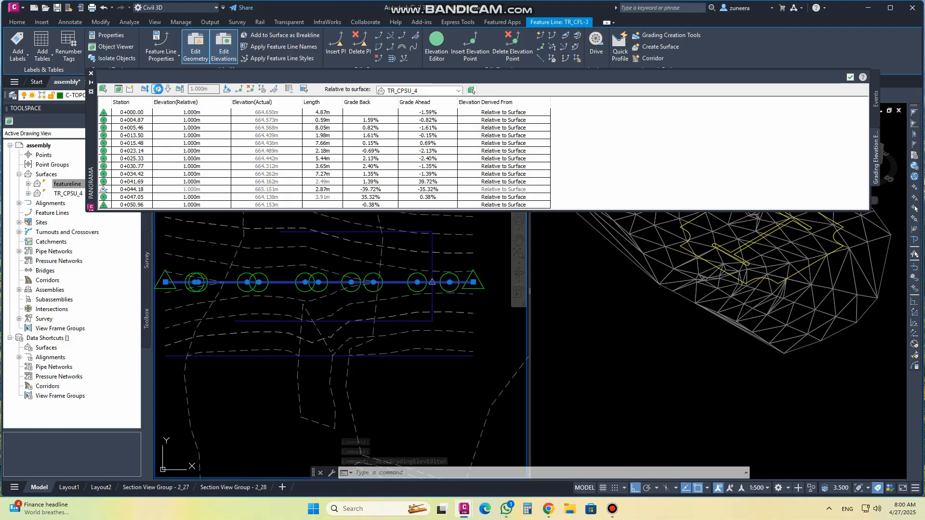
click(158, 88)
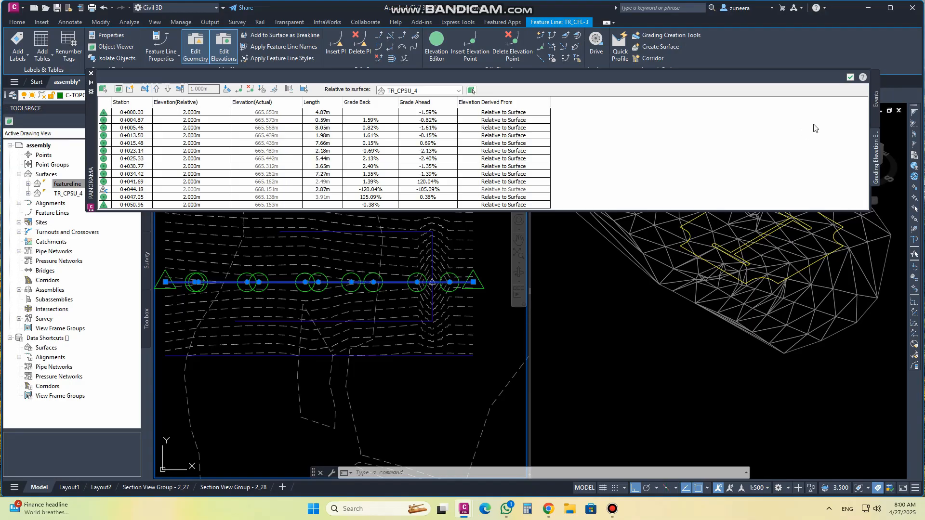
click(849, 80)
key(Escape)
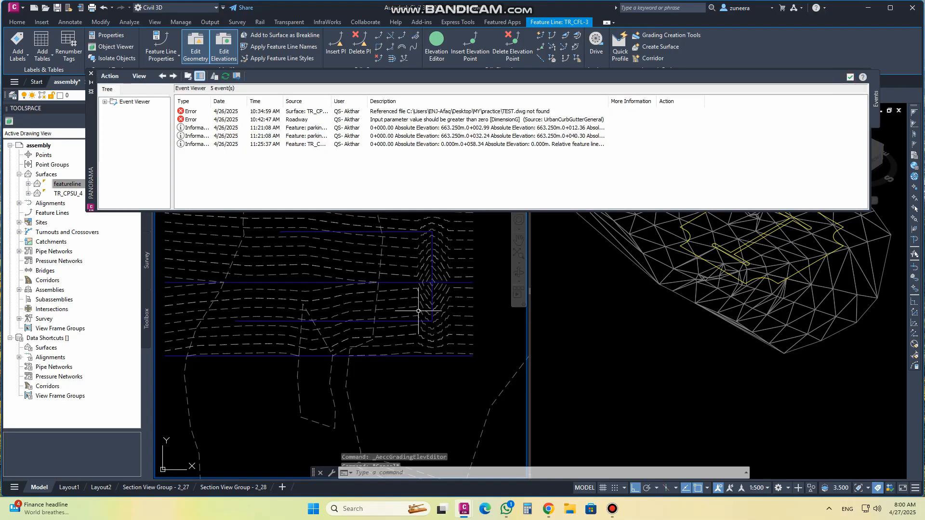
click(91, 74)
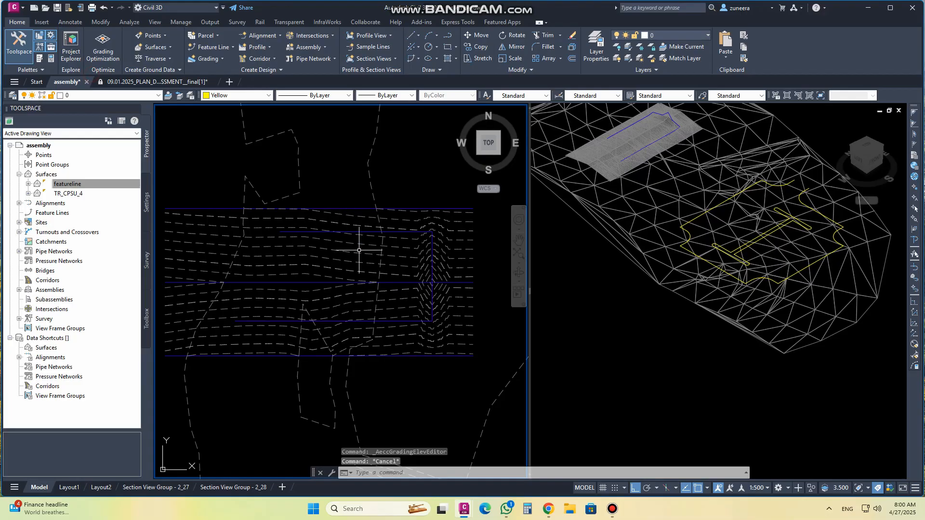
Examine surface featureline together with the three-sided feature line in an isometric Object Viewer view.
click(459, 229)
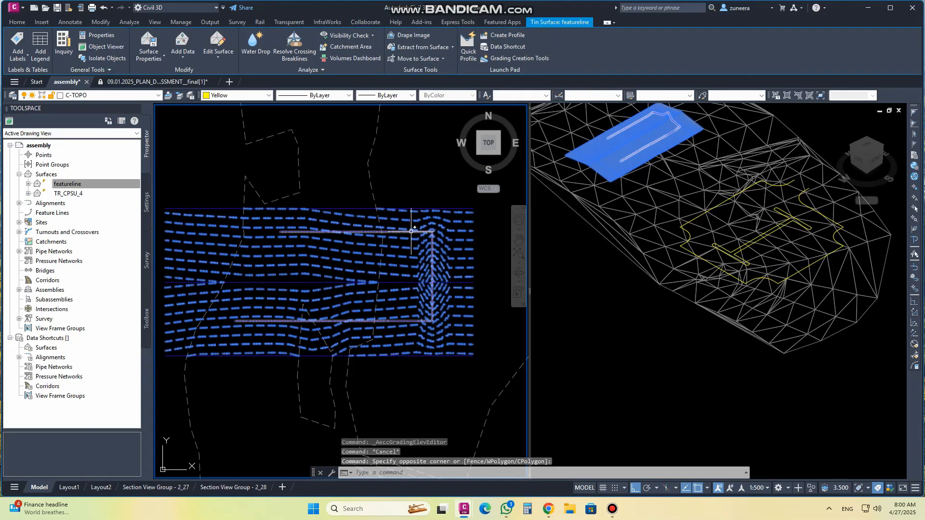
click(414, 232)
click(64, 48)
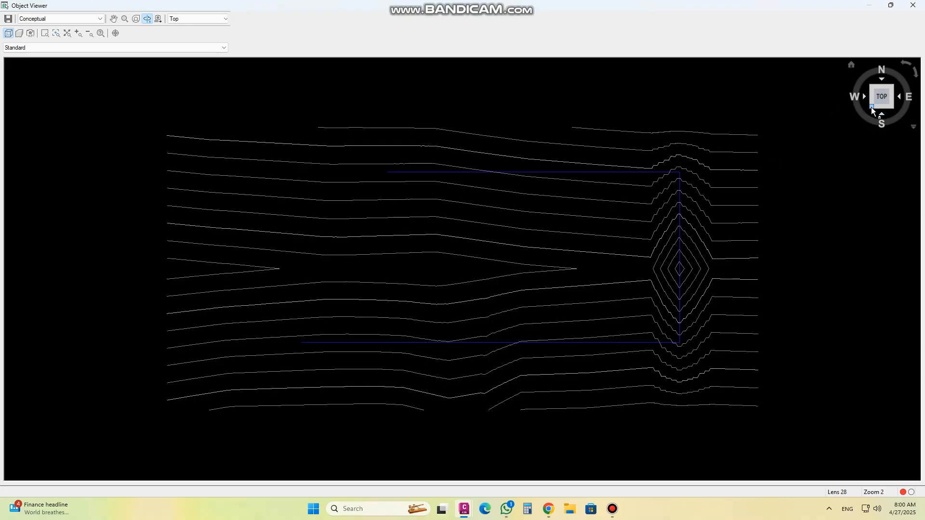
click(871, 107)
scroll(511, 219, down, 3)
middle_drag(483, 119, 461, 227)
scroll(465, 272, up, 12)
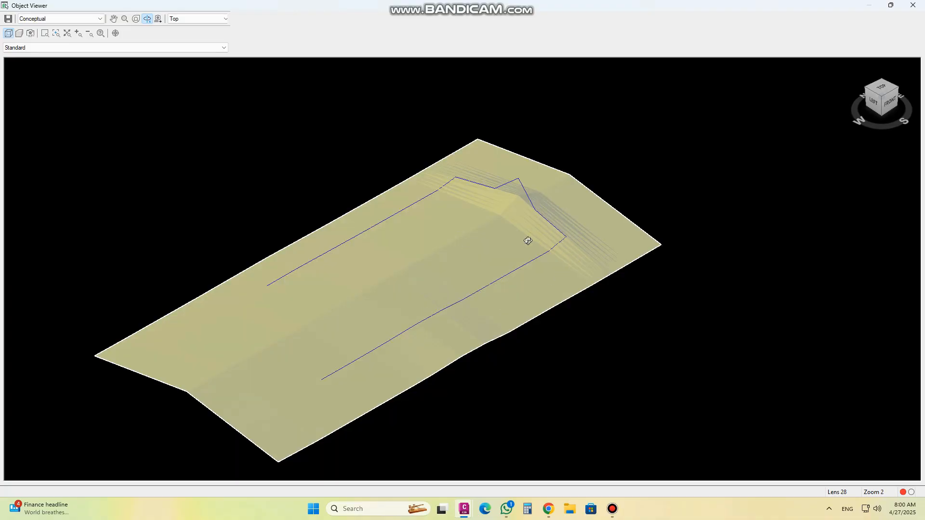
drag(445, 248, 447, 247)
middle_drag(487, 191, 485, 299)
middle_drag(577, 249, 593, 182)
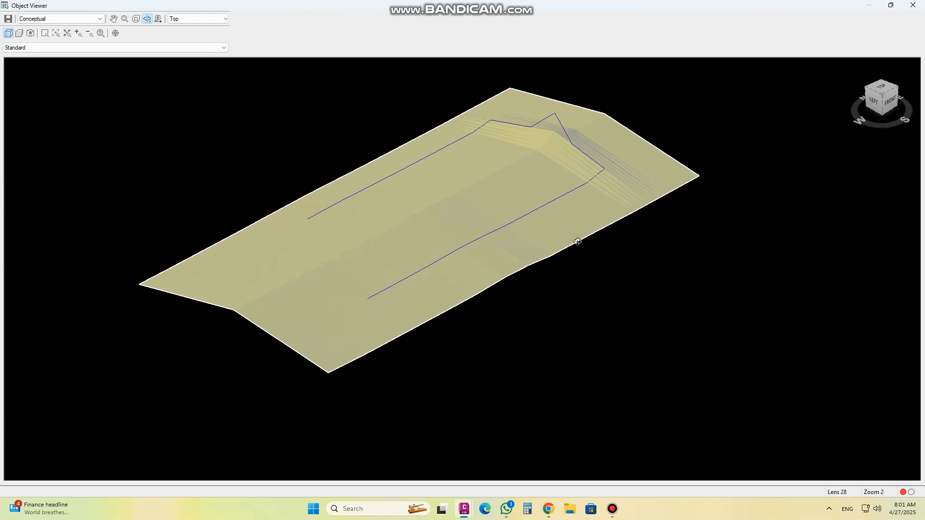
Examine how the three-sided feature line sits against surface featureline from the front and from below in the Object Viewer.
click(890, 105)
scroll(597, 275, up, 2)
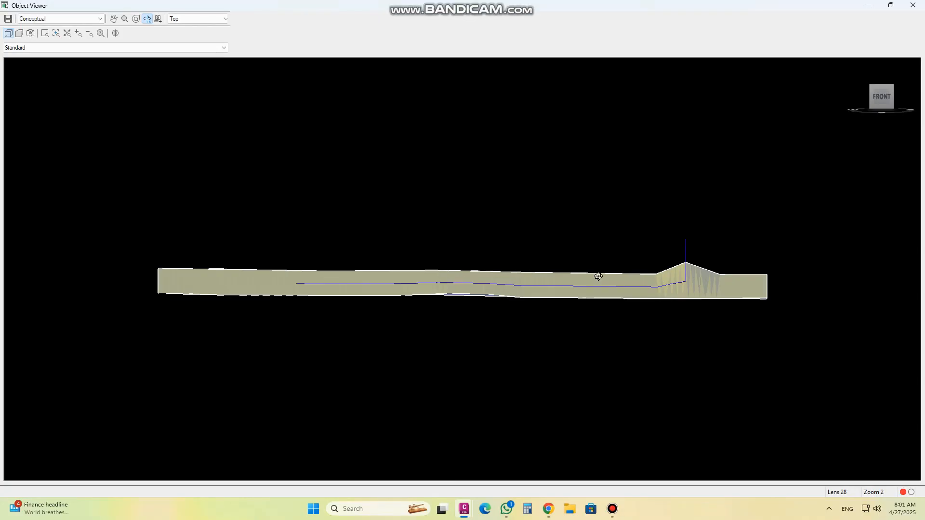
middle_drag(717, 258, 543, 242)
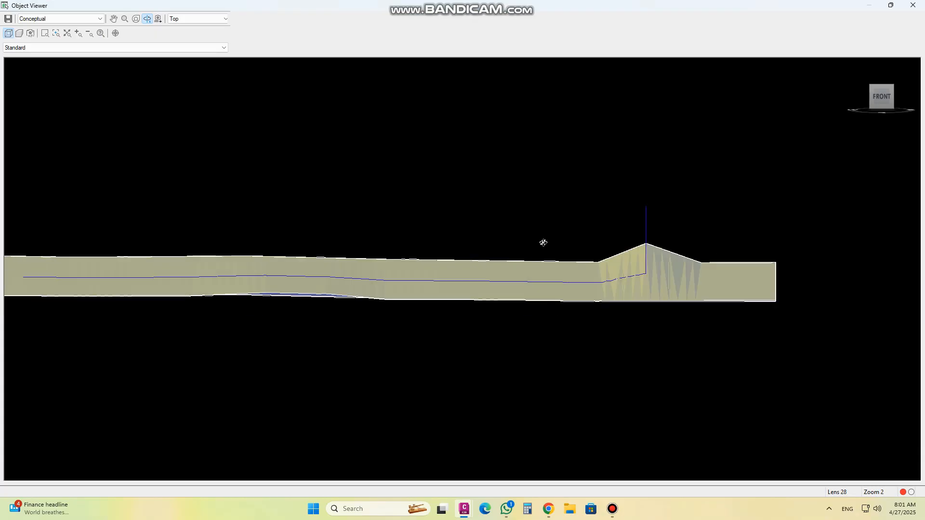
click(872, 107)
scroll(566, 332, up, 4)
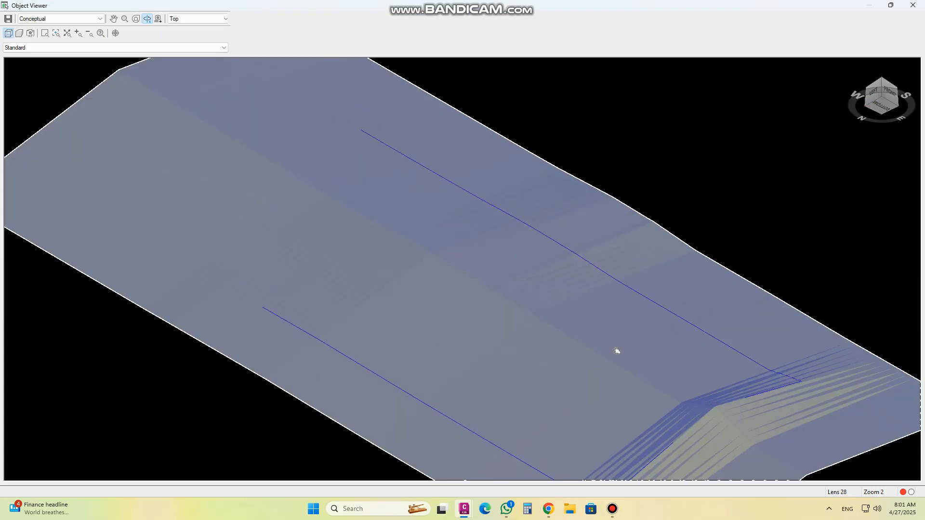
middle_drag(617, 350, 442, 312)
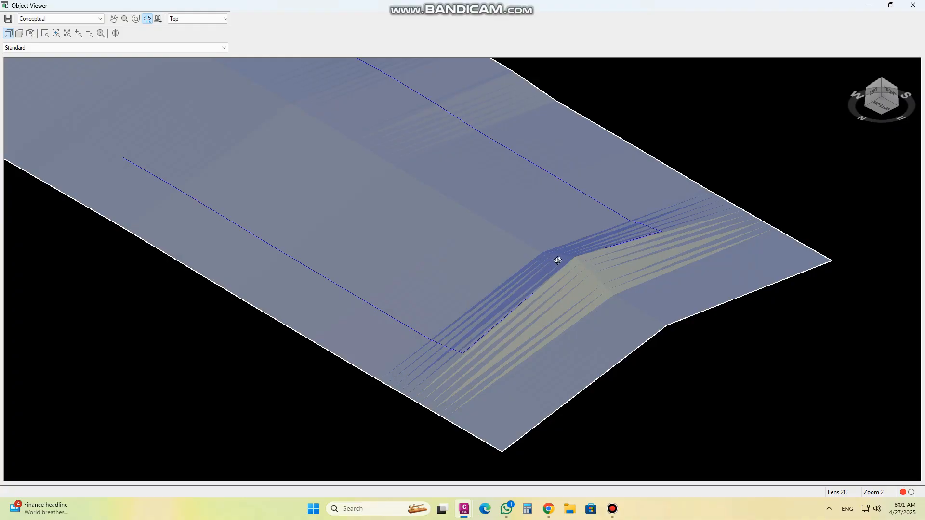
drag(663, 359, 432, 224)
middle_drag(473, 378, 410, 317)
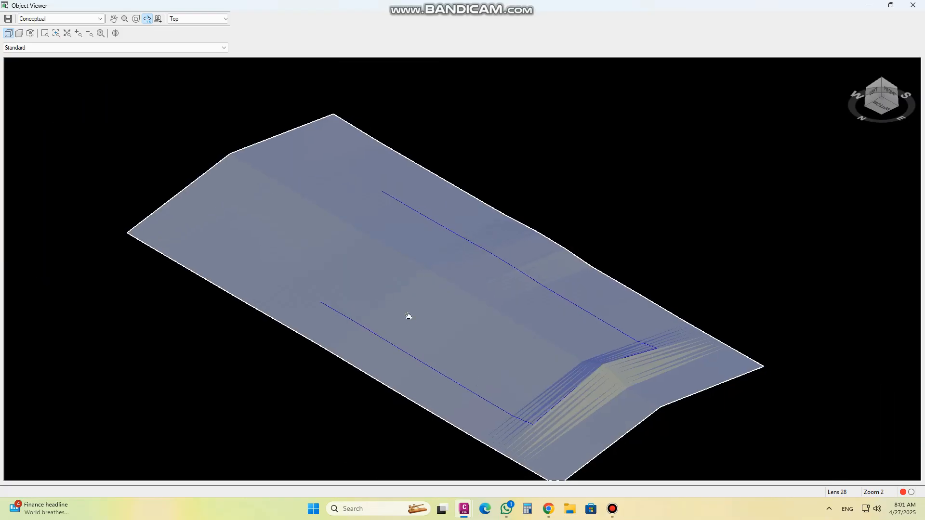
scroll(441, 357, up, 2)
scroll(454, 322, down, 2)
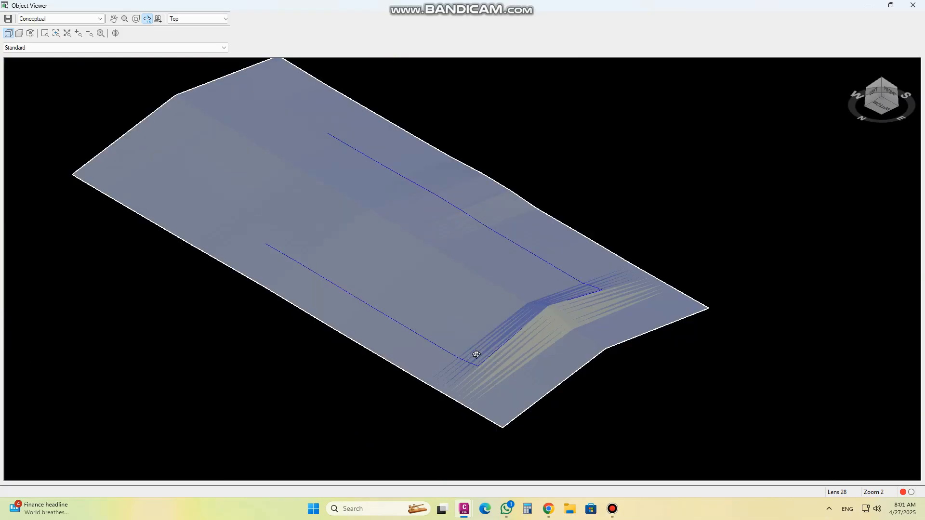
key(Escape)
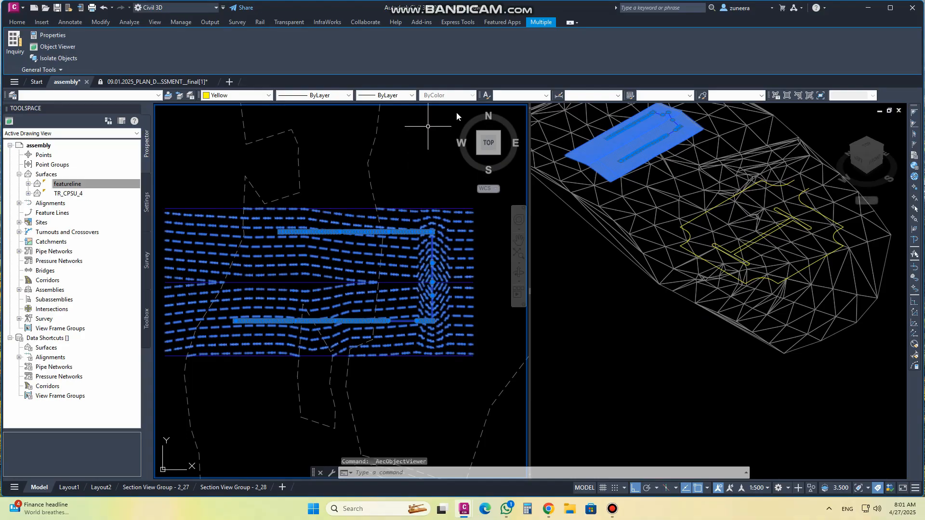
Switch the model space viewport configuration to Single, keeping the top view of the feature lines.
click(159, 113)
mouse_move(232, 130)
click(299, 145)
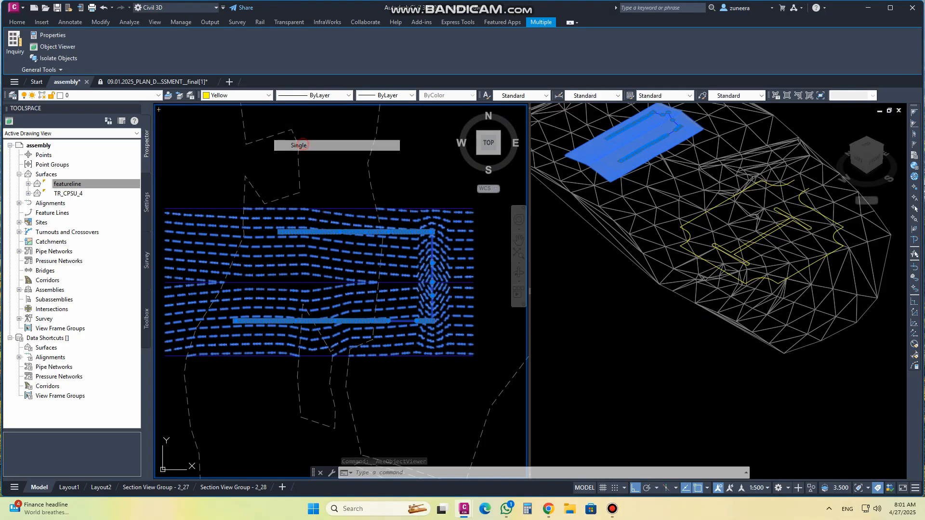
scroll(597, 314, up, 2)
middle_drag(597, 314, 602, 317)
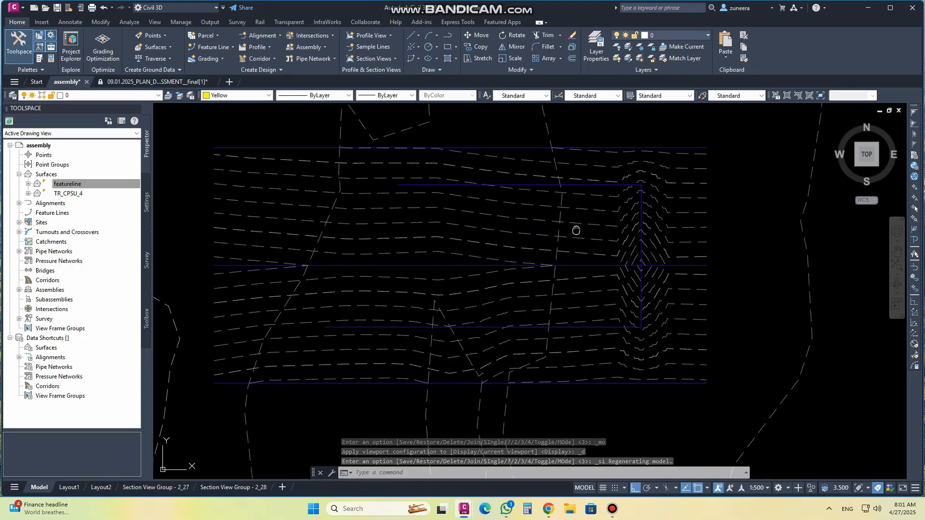
middle_drag(576, 227, 600, 244)
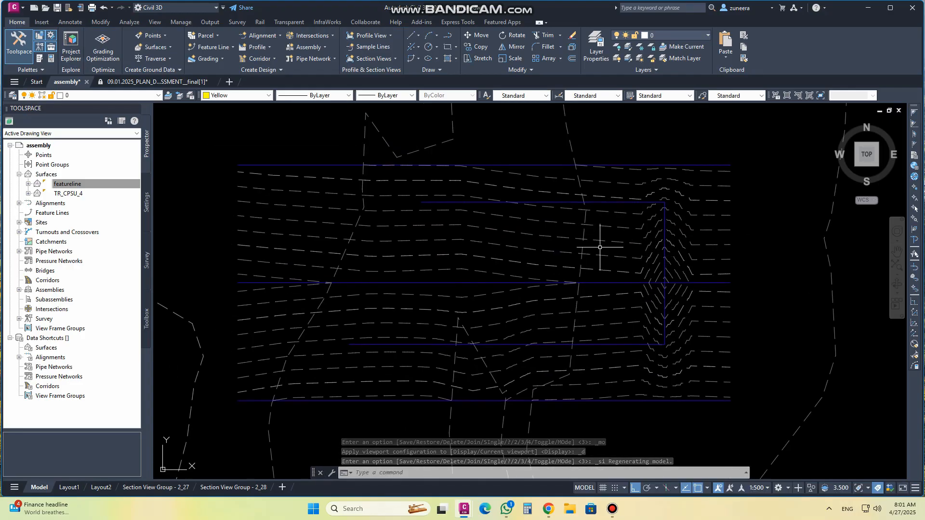
Raise all points of the three-sided feature line by 0.5 m relative to surface featureline and check the relative elevations along its stations.
mouse_move(617, 201)
click(624, 202)
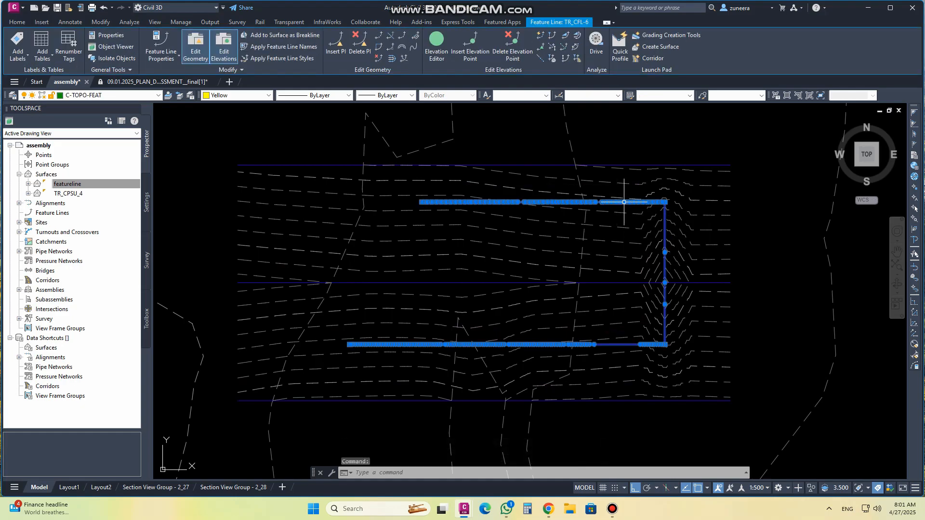
click(436, 62)
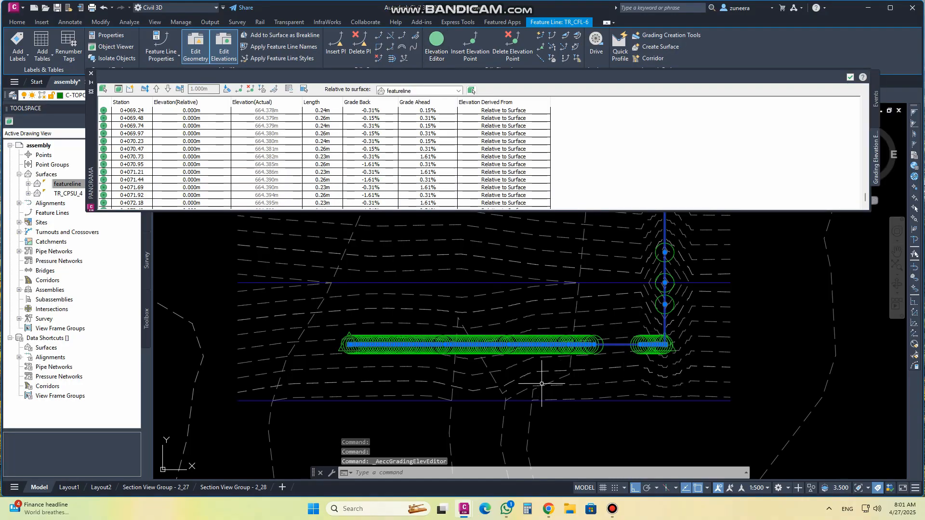
scroll(541, 380, down, 2)
middle_drag(542, 312, 524, 336)
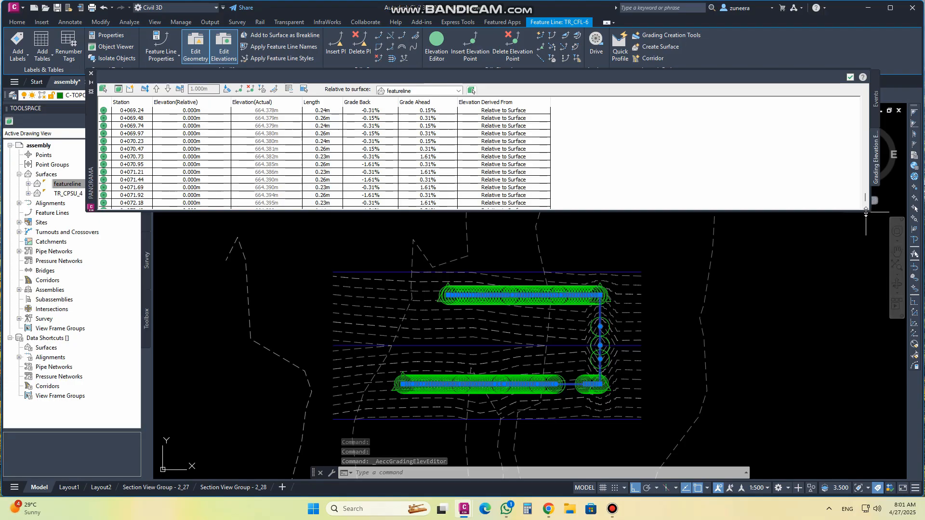
drag(865, 212, 870, 355)
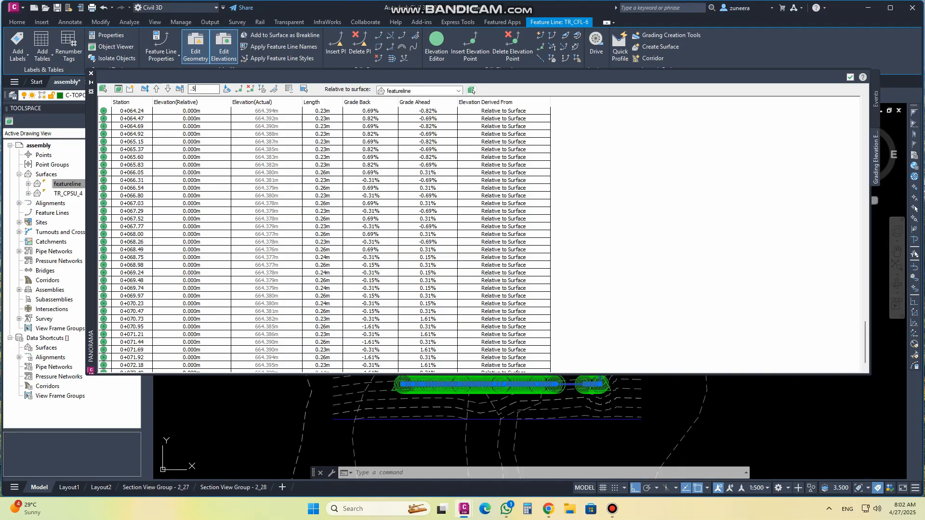
click(157, 89)
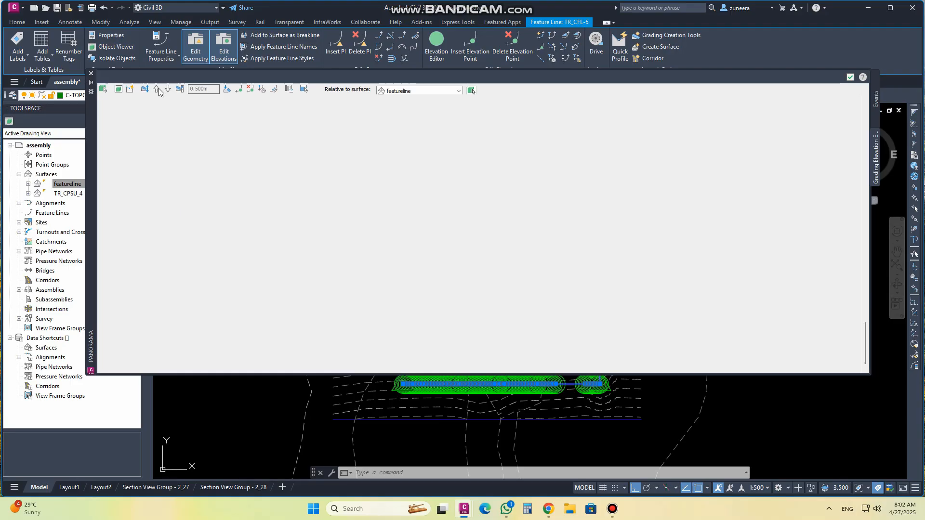
scroll(217, 164, up, 10)
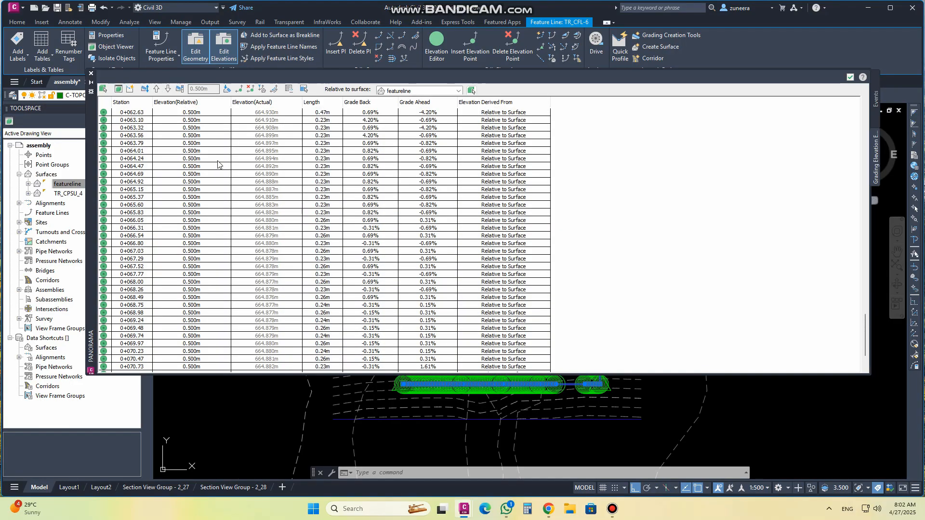
scroll(220, 162, up, 20)
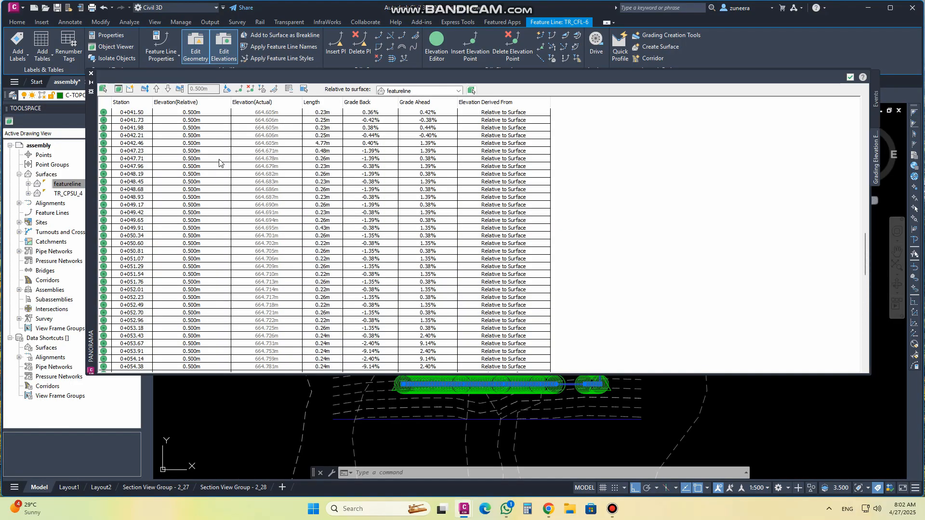
drag(867, 190, 823, 105)
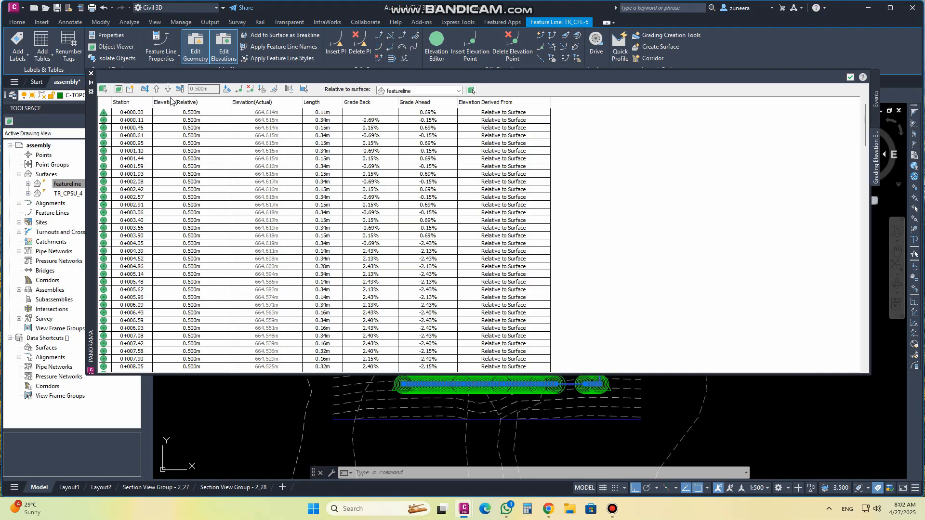
Raise the three-sided feature line by another 0.5 m to 1.000 m relative to surface featureline and close the elevation editor.
click(157, 89)
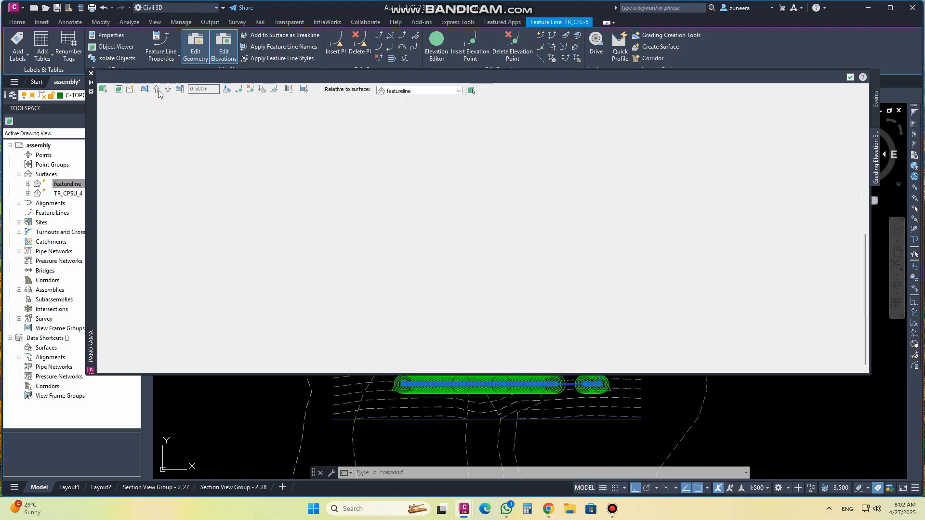
click(157, 90)
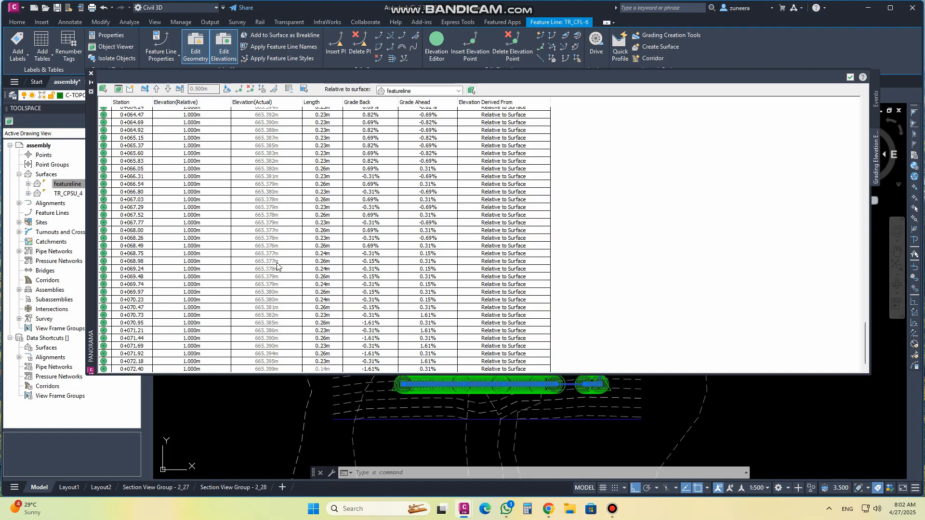
click(850, 77)
click(851, 77)
Examine from the front how the raised three-sided feature line sits against surface featureline in the Object Viewer.
click(645, 345)
click(663, 318)
click(662, 317)
click(600, 305)
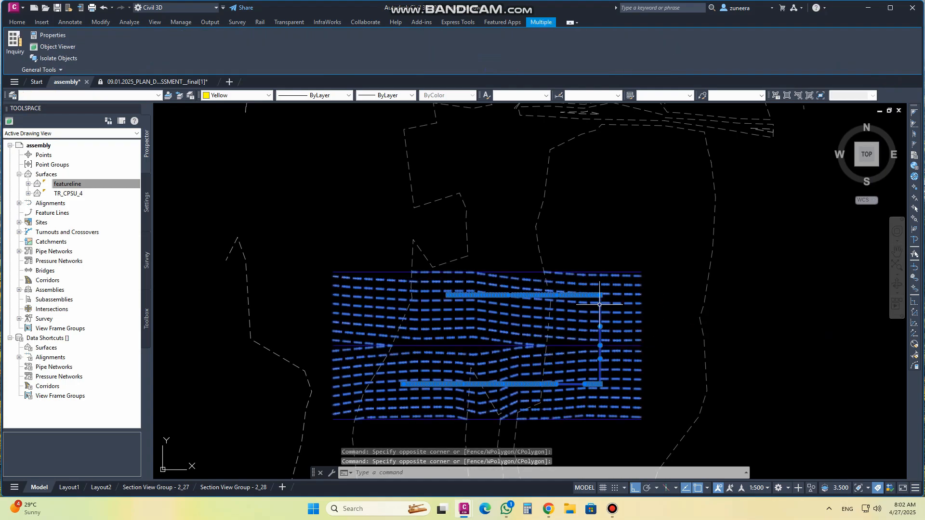
click(56, 47)
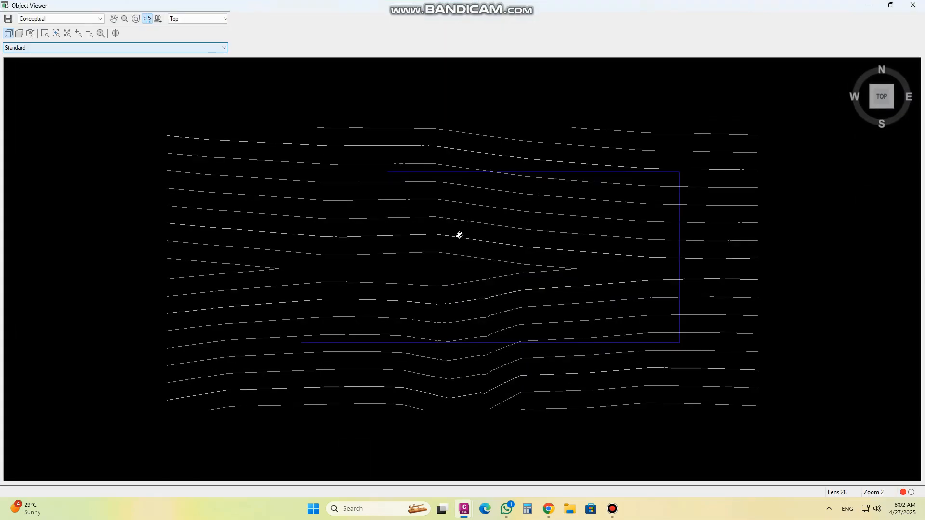
drag(565, 281, 837, 130)
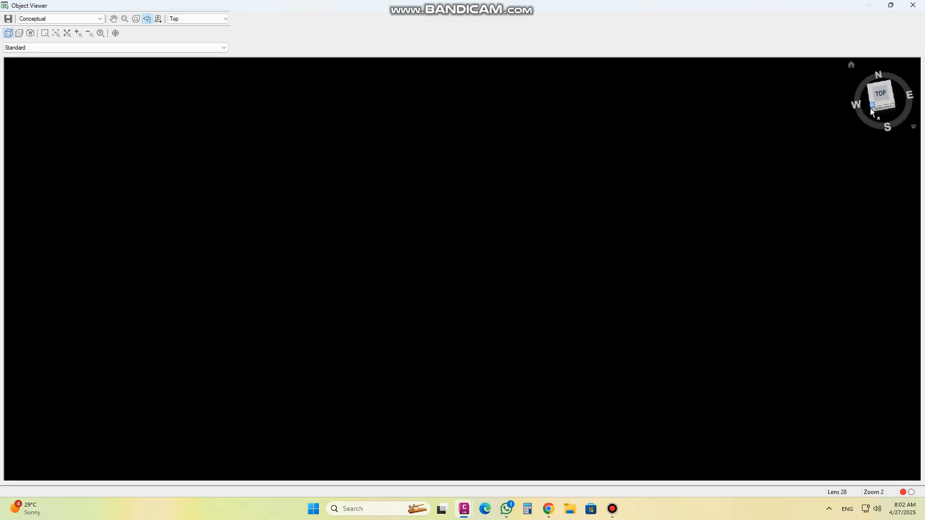
click(870, 105)
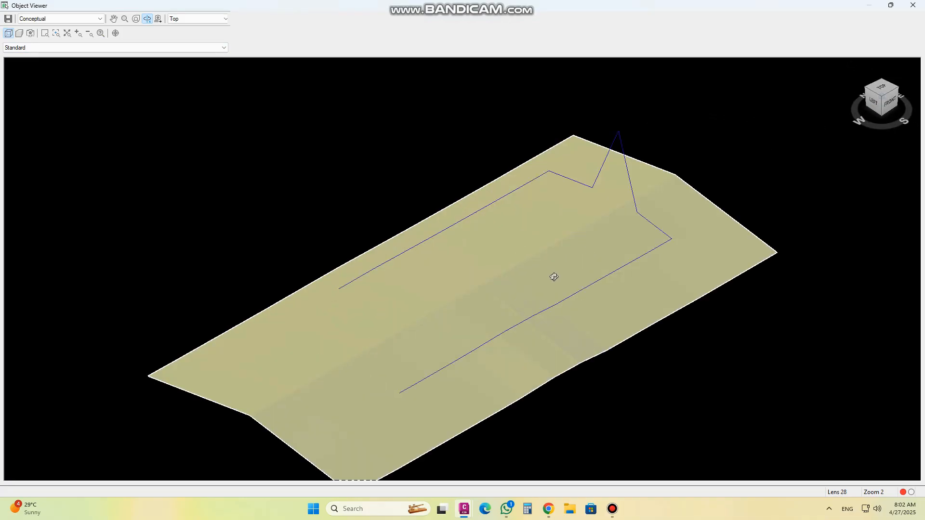
click(891, 102)
drag(448, 322, 451, 355)
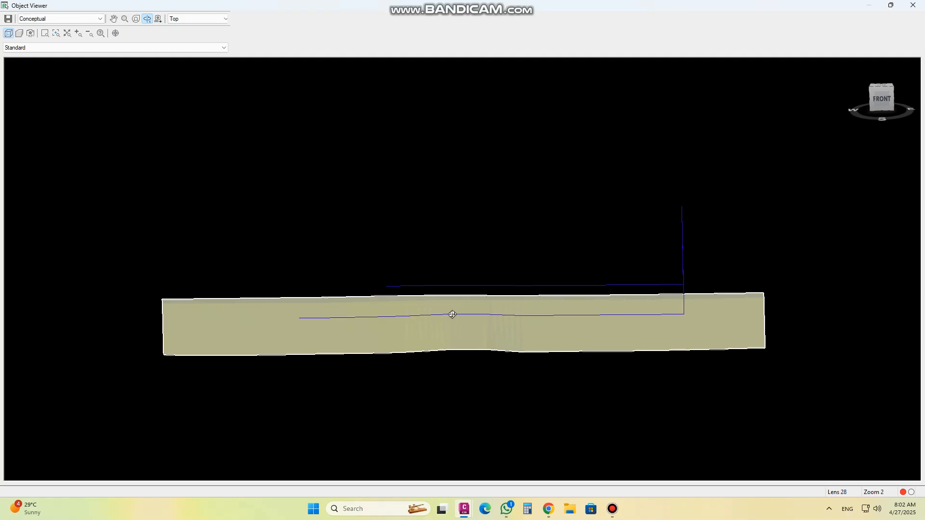
key(Escape)
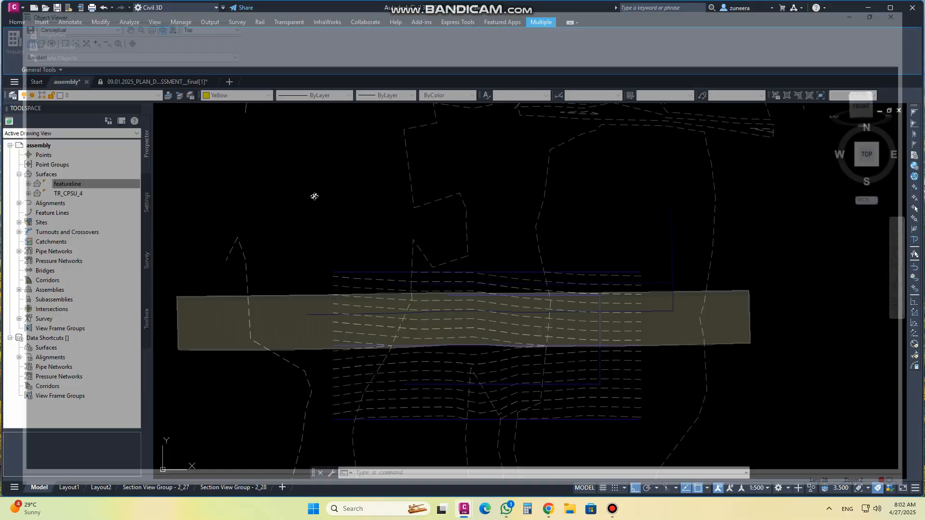
key(Escape)
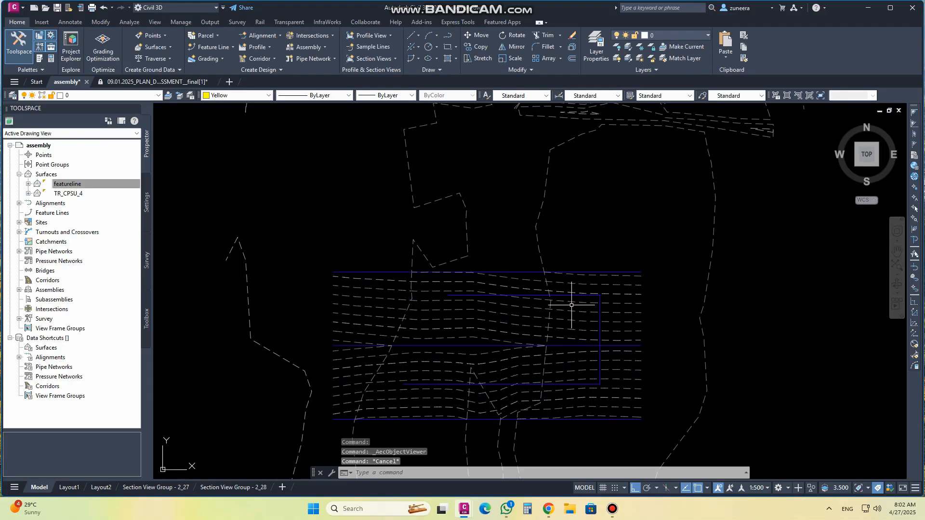
Set the three-sided feature line's elevations from surface featureline with a relative elevation of 0.000 m and close the elevation editor.
click(554, 295)
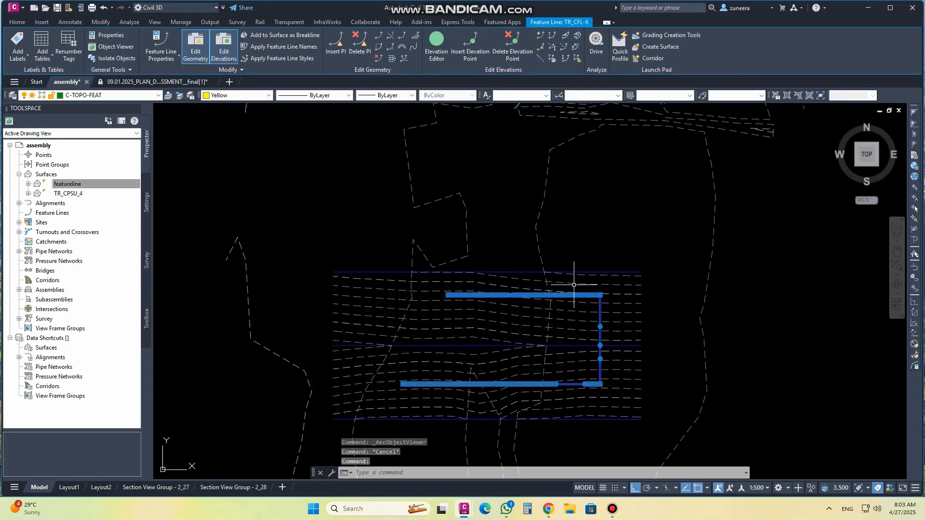
click(436, 48)
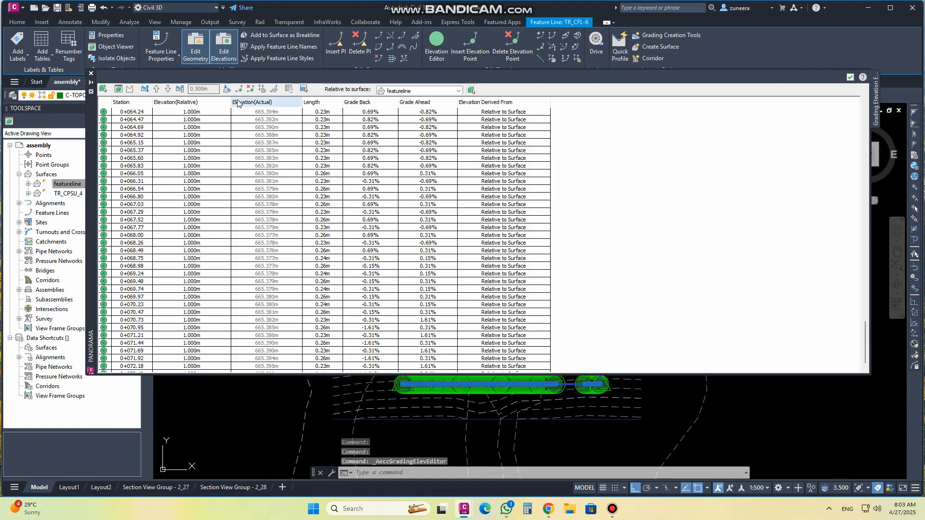
click(262, 88)
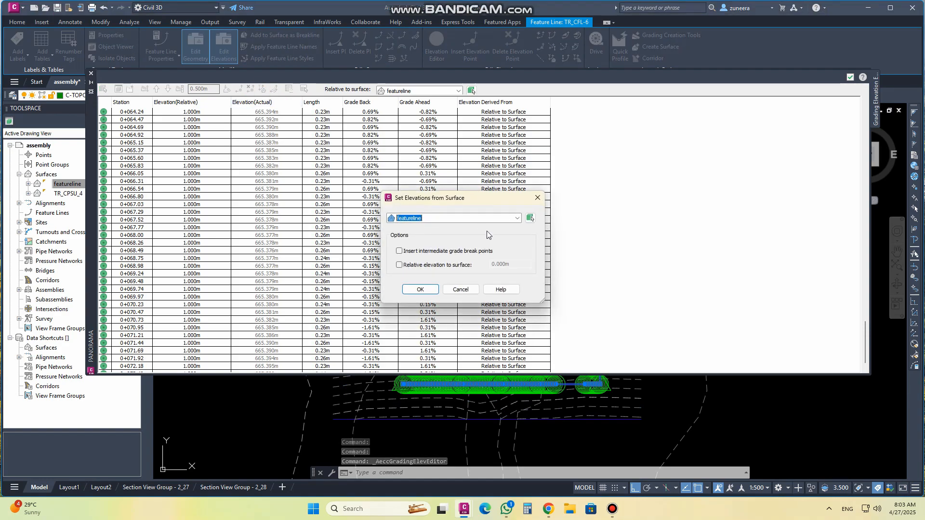
click(436, 266)
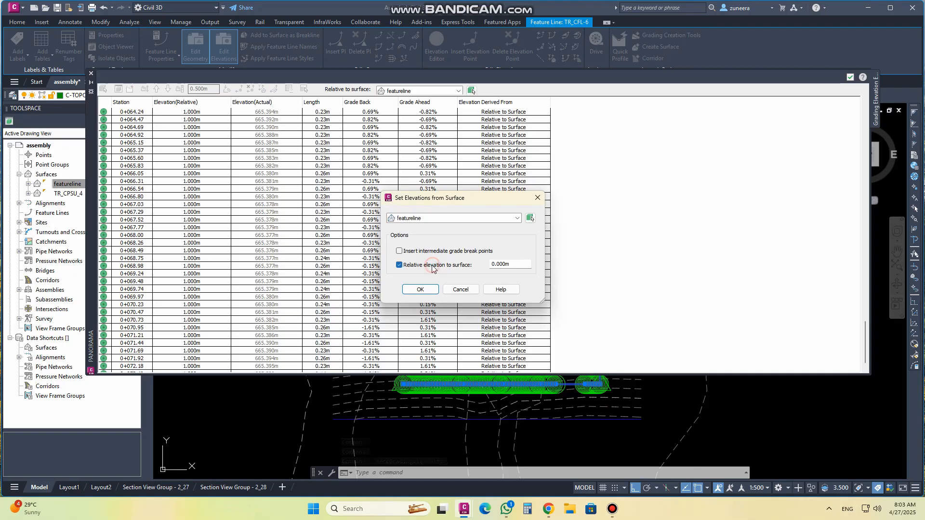
click(415, 290)
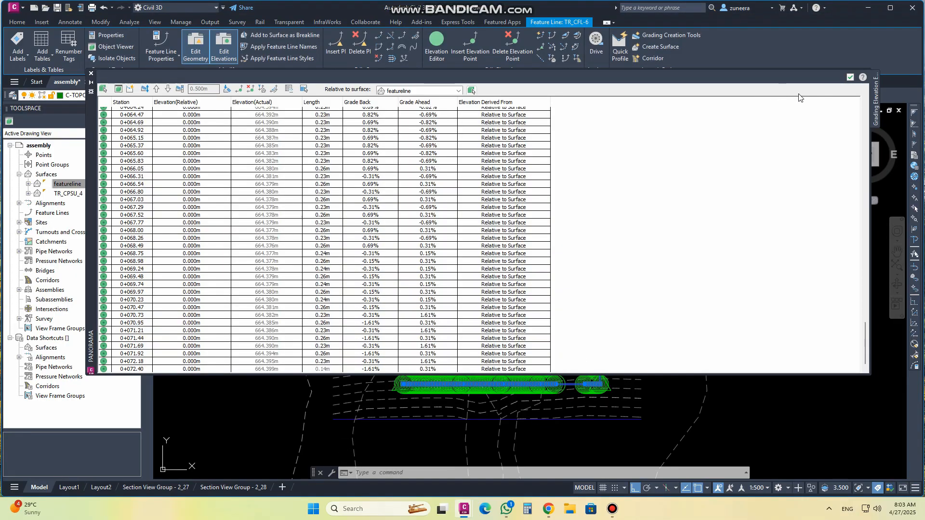
click(850, 77)
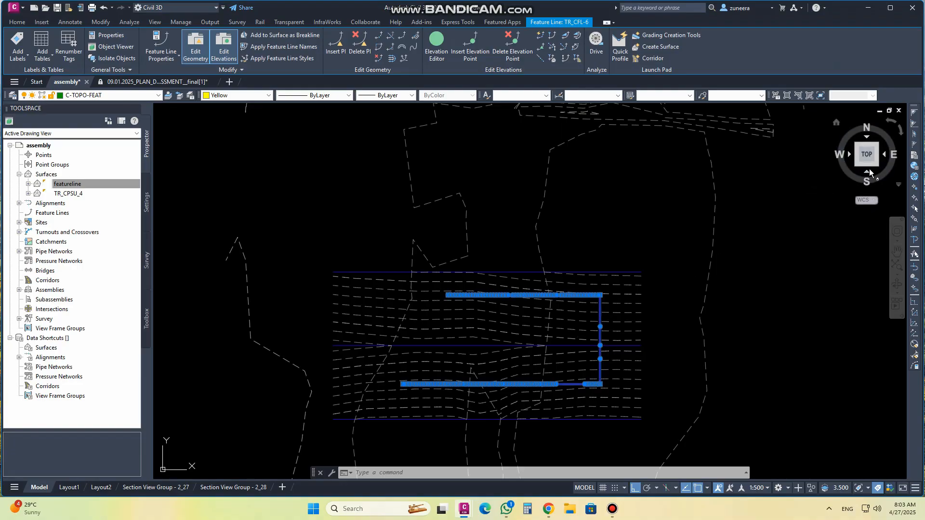
View the draped feature line from the front and from below, and preview it with surface featureline in the Object Viewer.
click(858, 164)
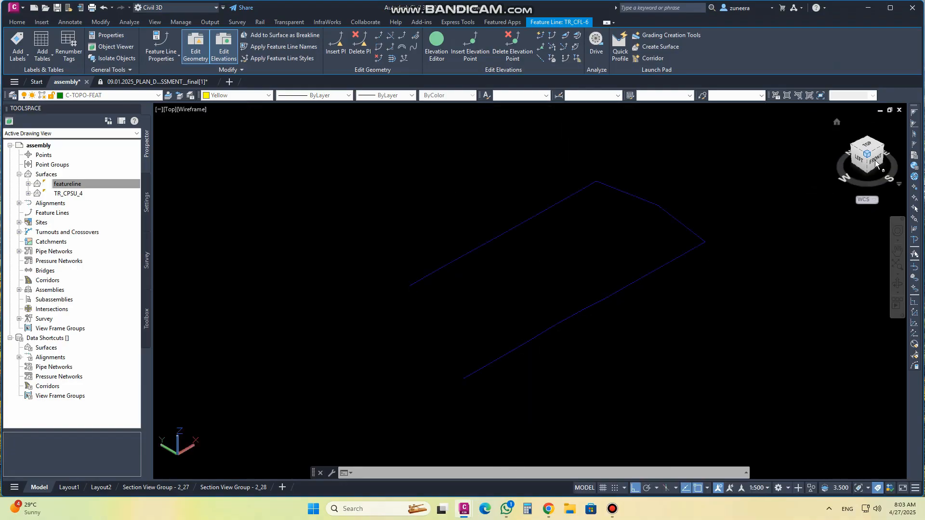
click(873, 160)
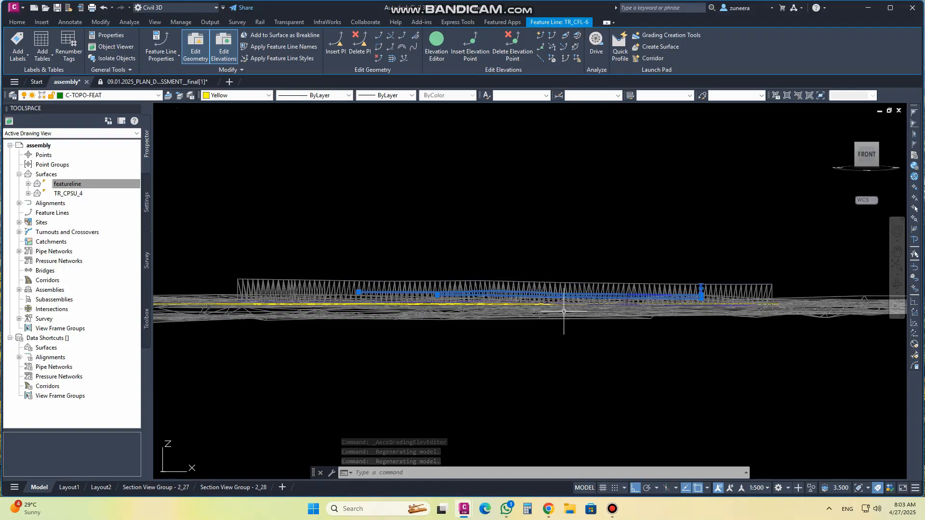
click(856, 166)
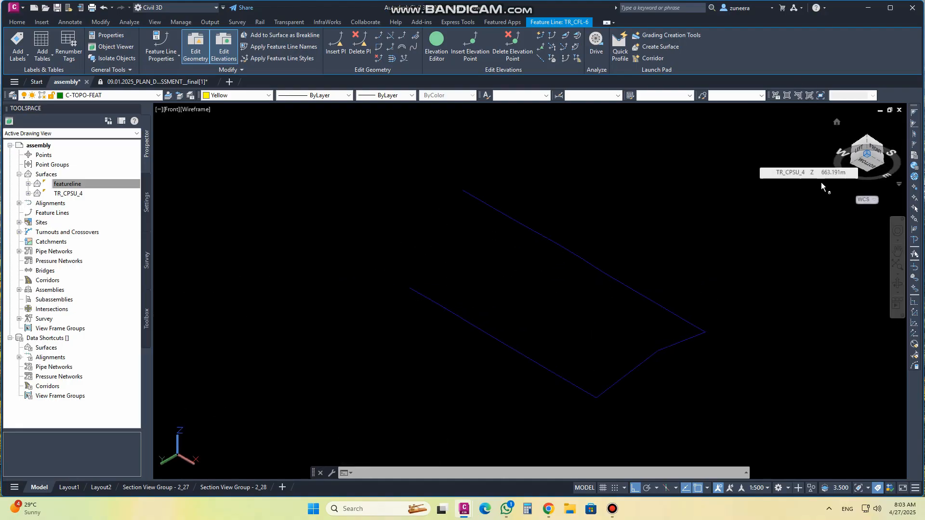
click(703, 388)
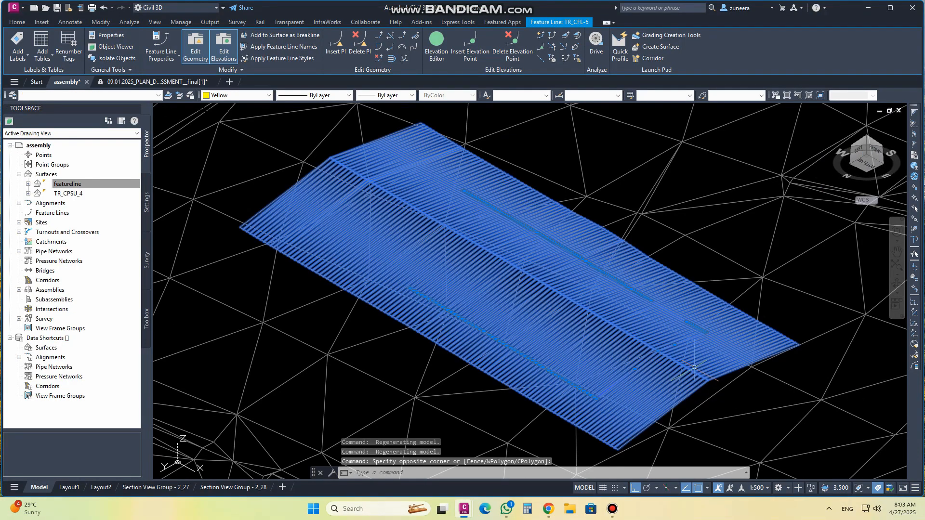
click(392, 116)
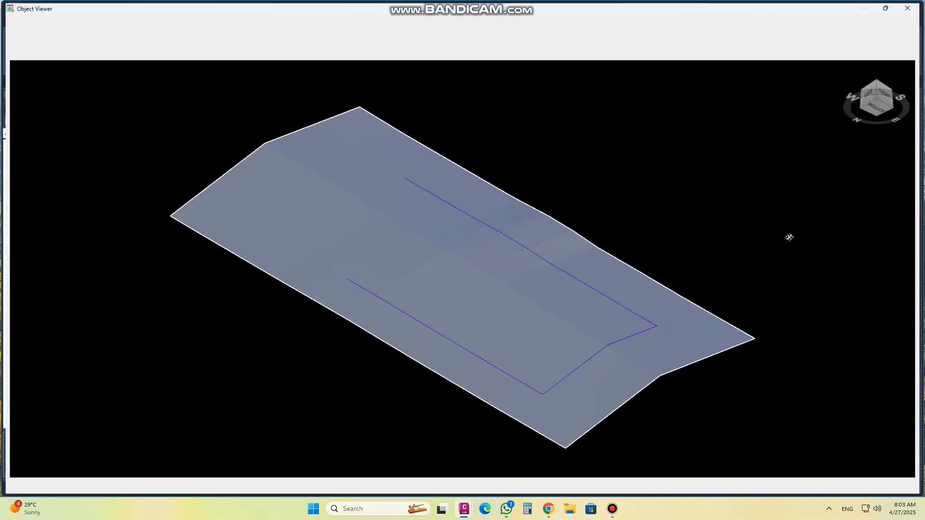
key(Escape)
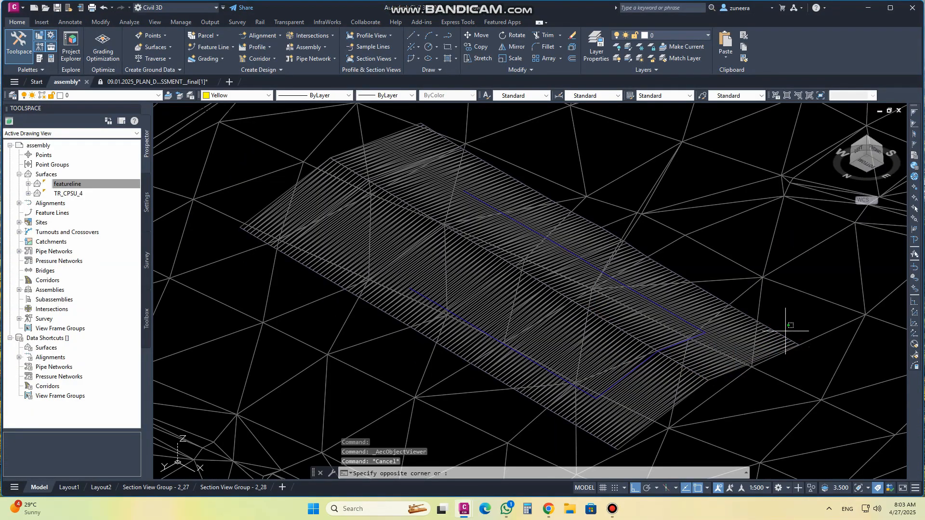
Inspect surface featureline and the three-sided feature line together in the Object Viewer, orbiting around to a close front view.
click(703, 324)
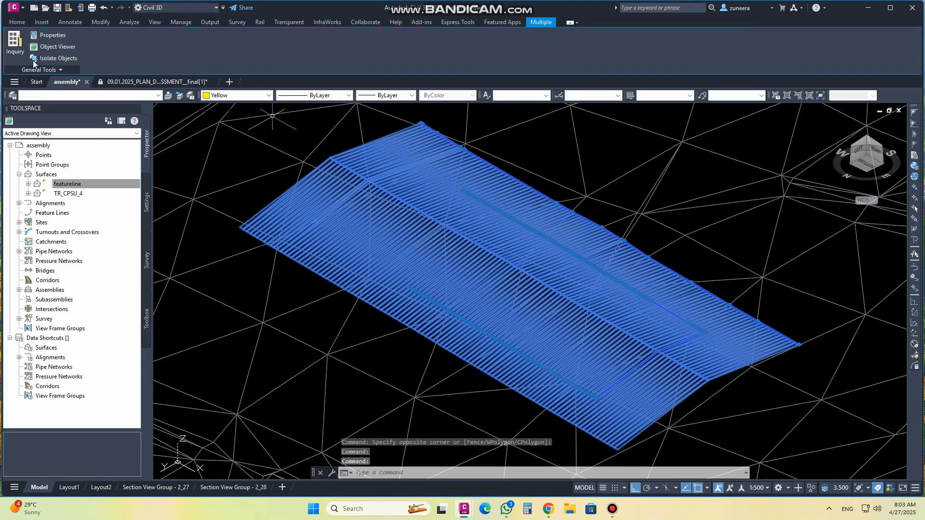
click(55, 47)
drag(516, 318, 446, 428)
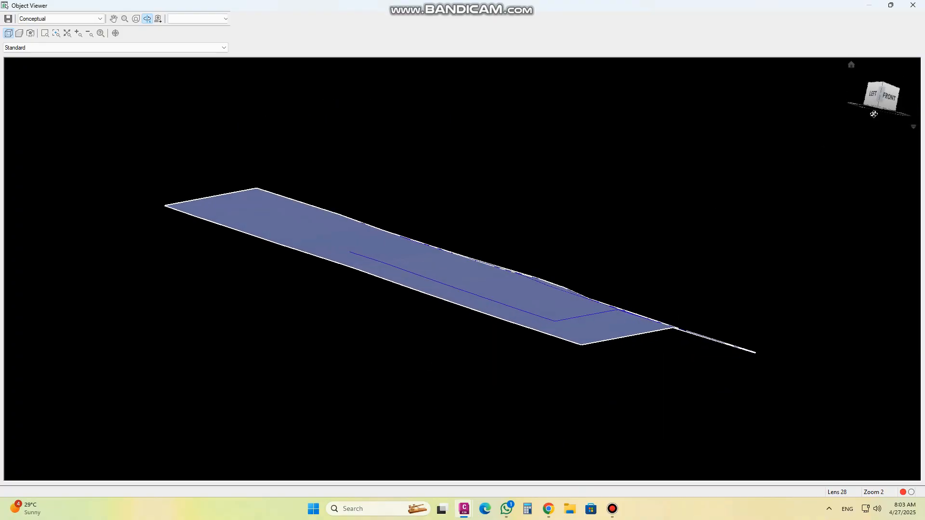
click(890, 104)
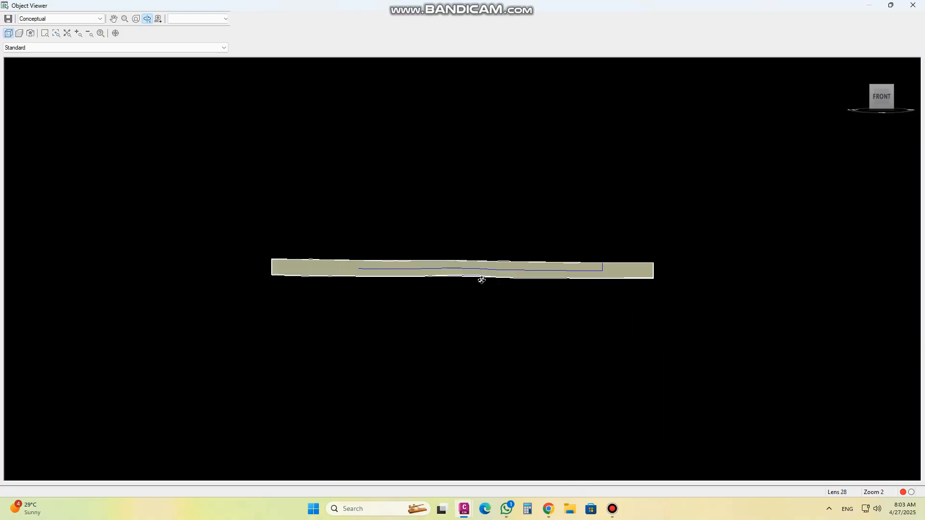
scroll(481, 280, up, 3)
mouse_move(483, 279)
mouse_down()
mouse_move(487, 258)
mouse_move(491, 305)
mouse_move(479, 318)
mouse_up()
key(Escape)
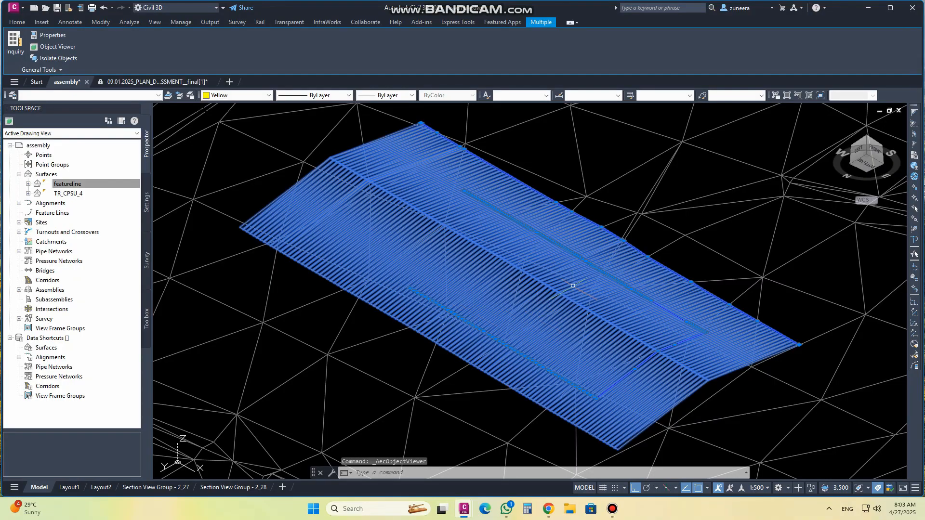
Restore the plan view of the current UCS with the PLAN command and frame the feature lines.
text(plan)
key(Return)
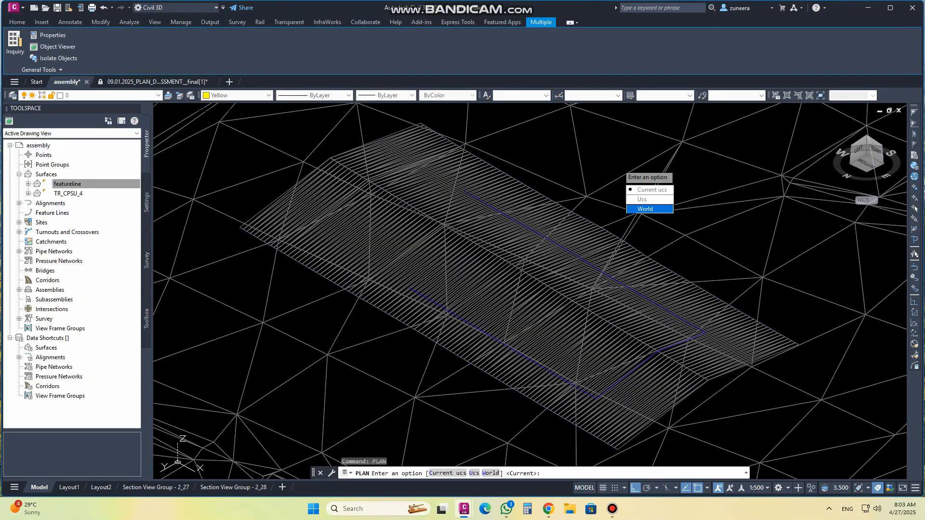
key(Return)
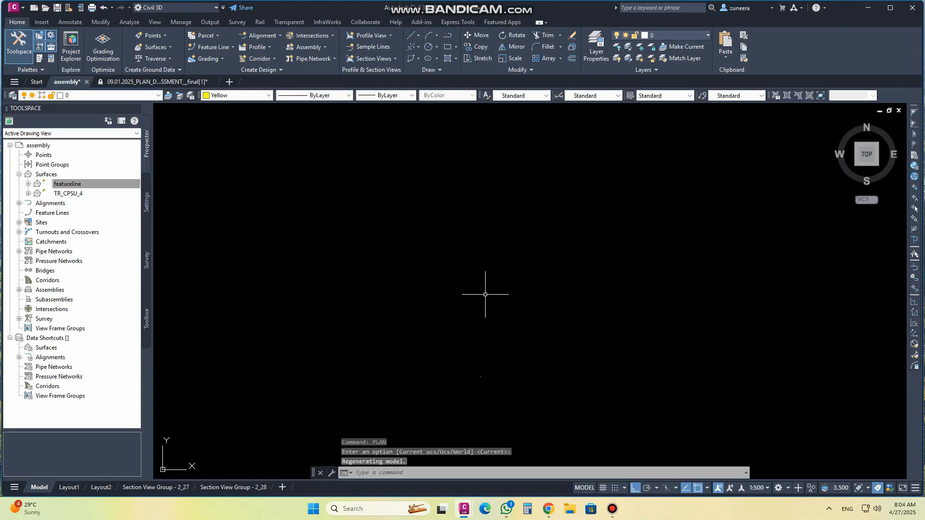
scroll(450, 240, up, 6)
scroll(489, 182, up, 5)
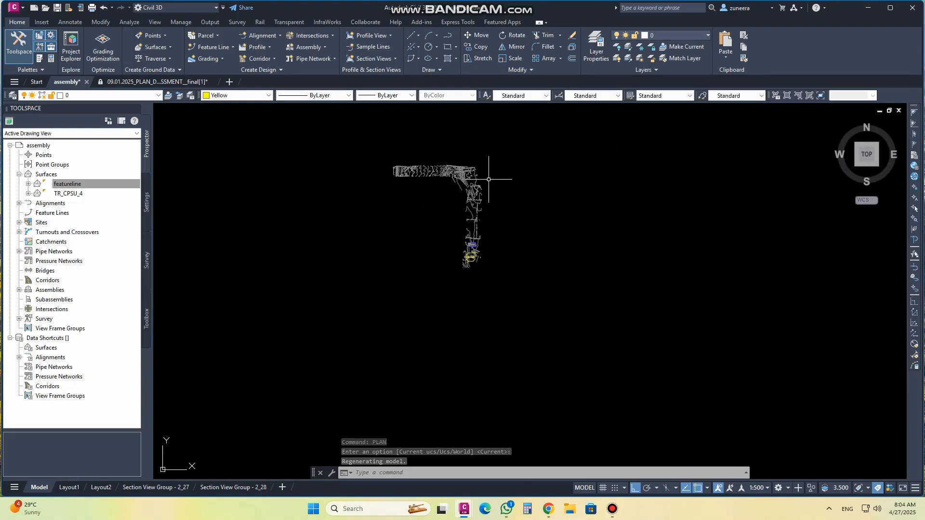
scroll(440, 309, up, 7)
middle_drag(429, 396, 466, 187)
scroll(470, 225, up, 6)
In the three-sided feature line's elevation editor, set station 0+000.00 to derive its elevation from Absolute Elevation.
click(510, 178)
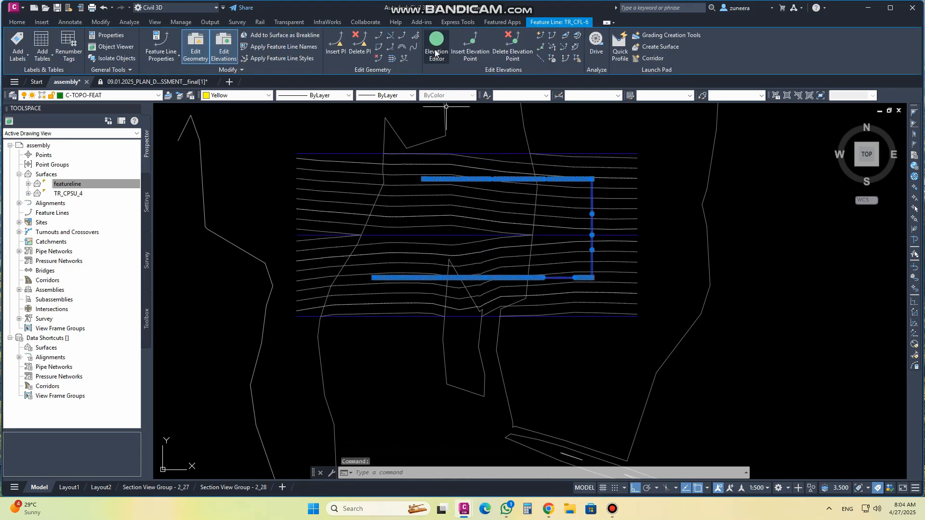
click(437, 49)
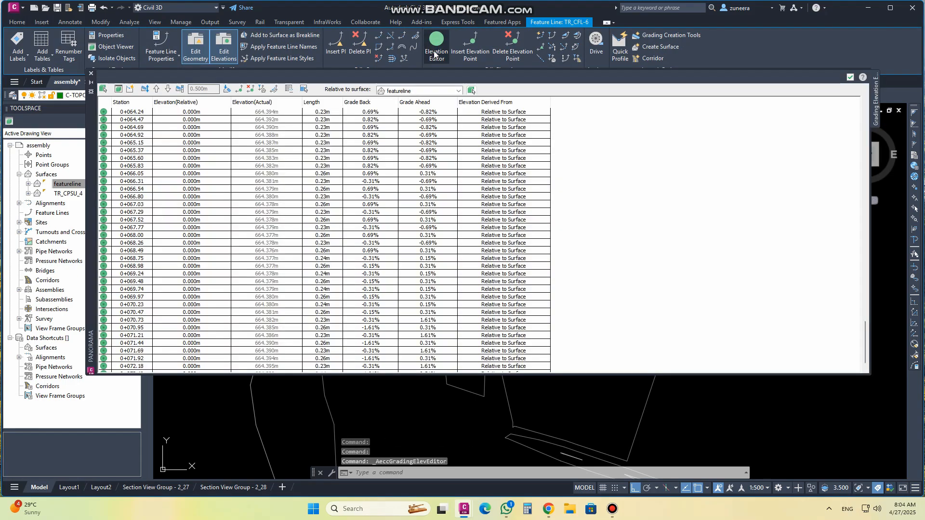
scroll(512, 151, up, 13)
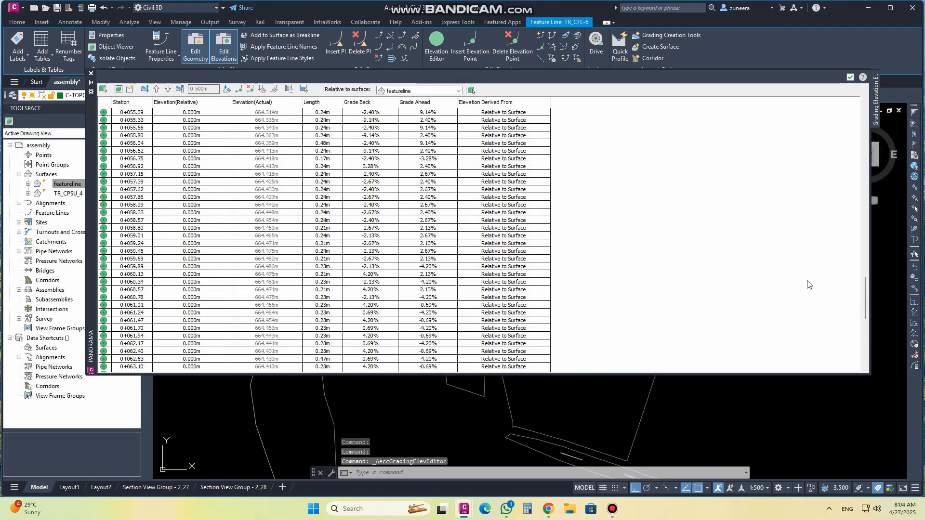
drag(866, 298, 844, 103)
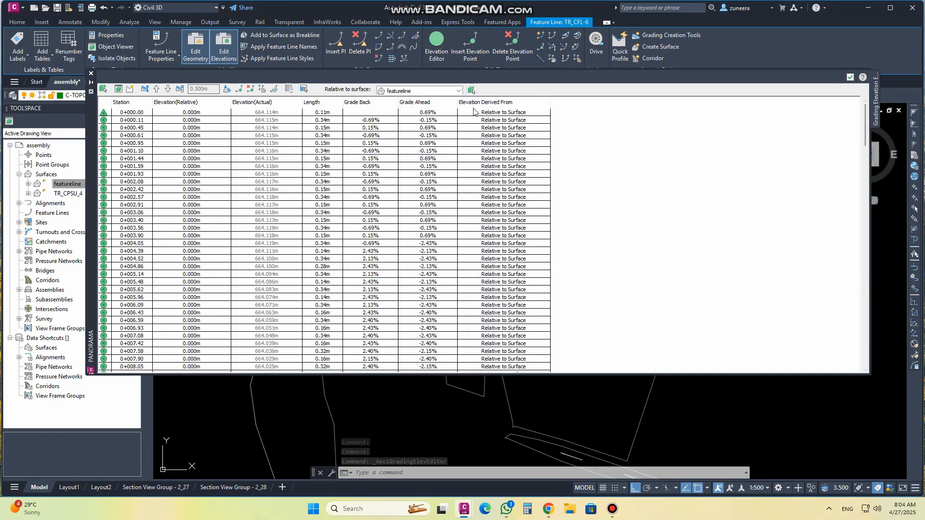
double_click(494, 114)
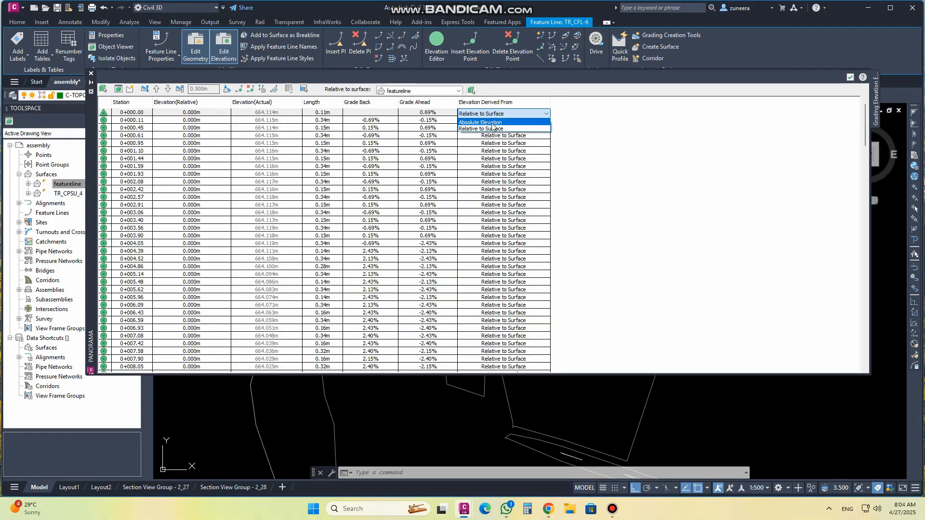
click(491, 129)
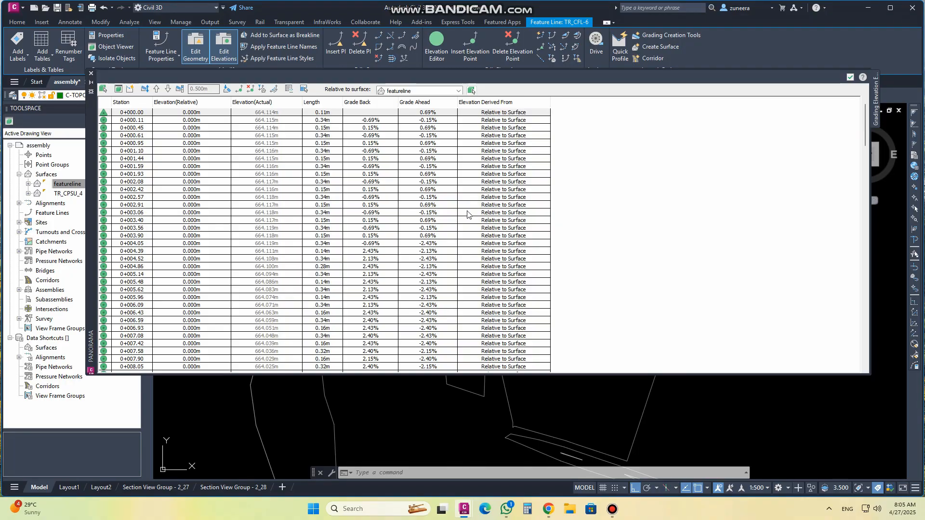
click(526, 115)
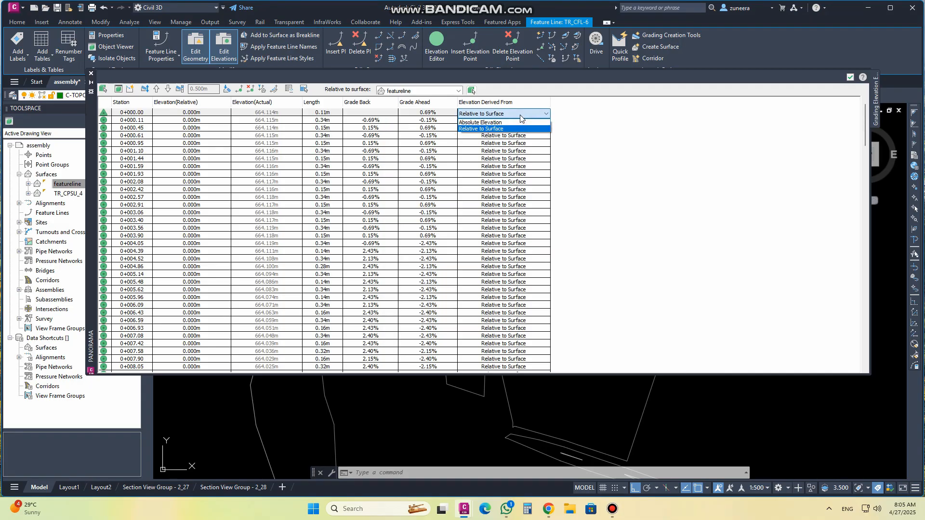
click(510, 126)
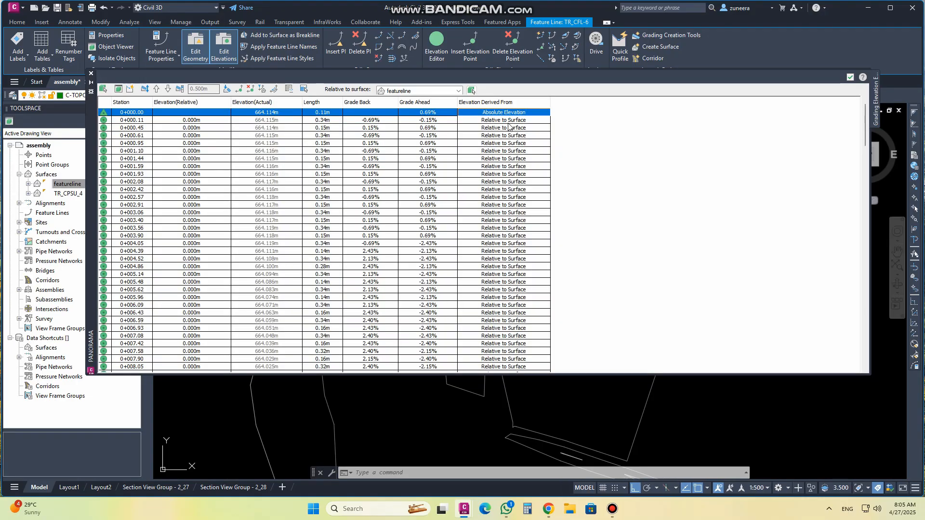
Set stations 0+000.11 through 0+003.90 of the three-sided feature line to derive from Absolute Elevation and close its elevation editor.
shift+click(505, 236)
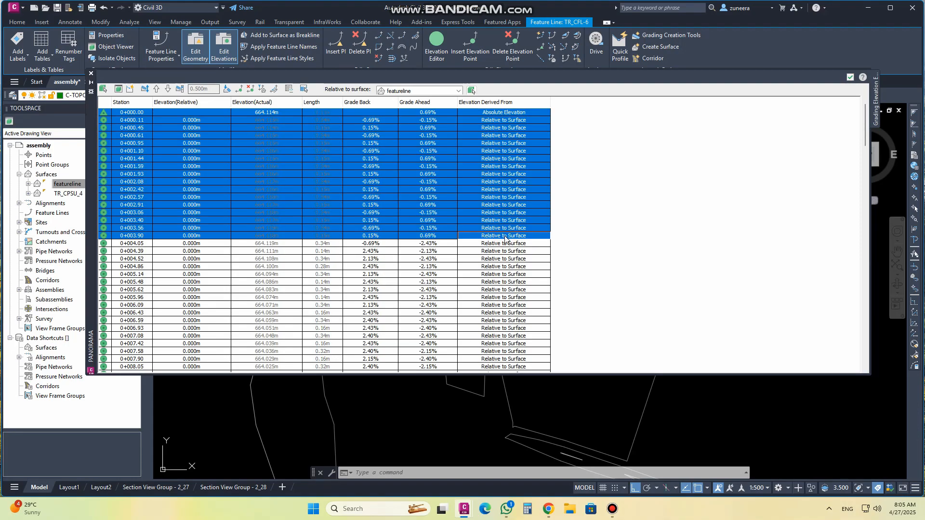
click(502, 168)
click(496, 180)
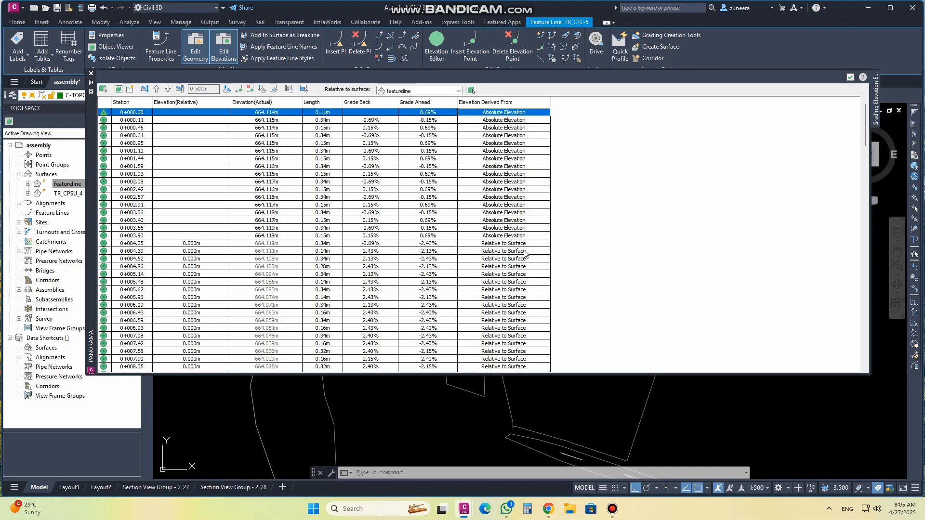
click(849, 78)
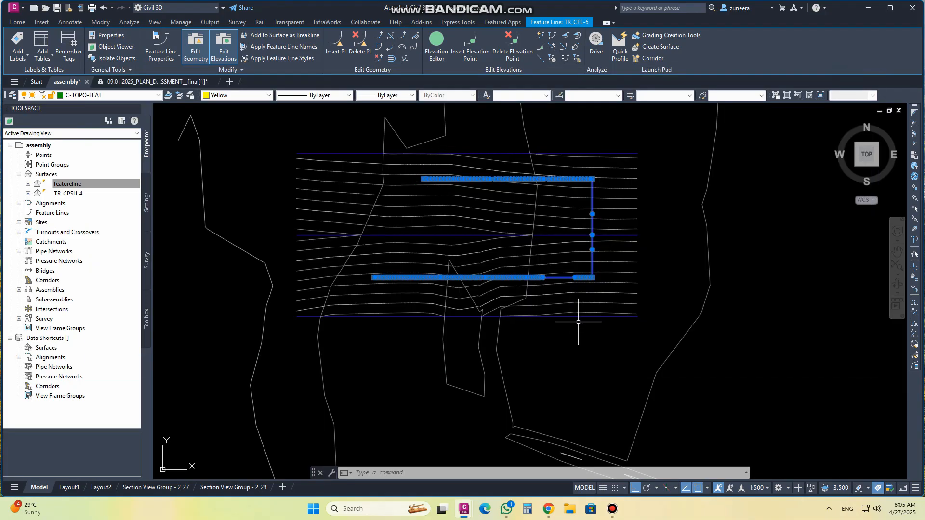
key(Escape)
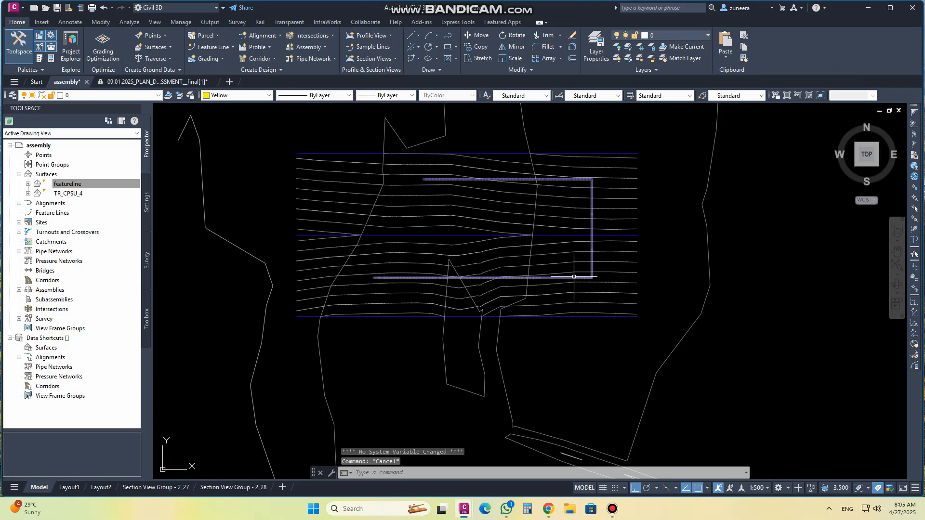
In the central horizontal feature line's elevation editor, set the elevation increment to 1 m and try to lower the line by it.
scroll(602, 239, up, 2)
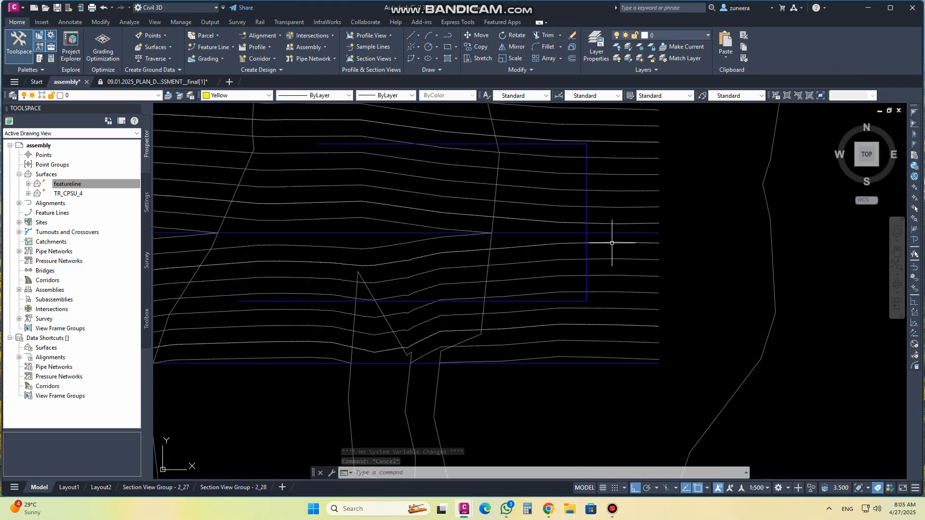
click(621, 233)
click(435, 55)
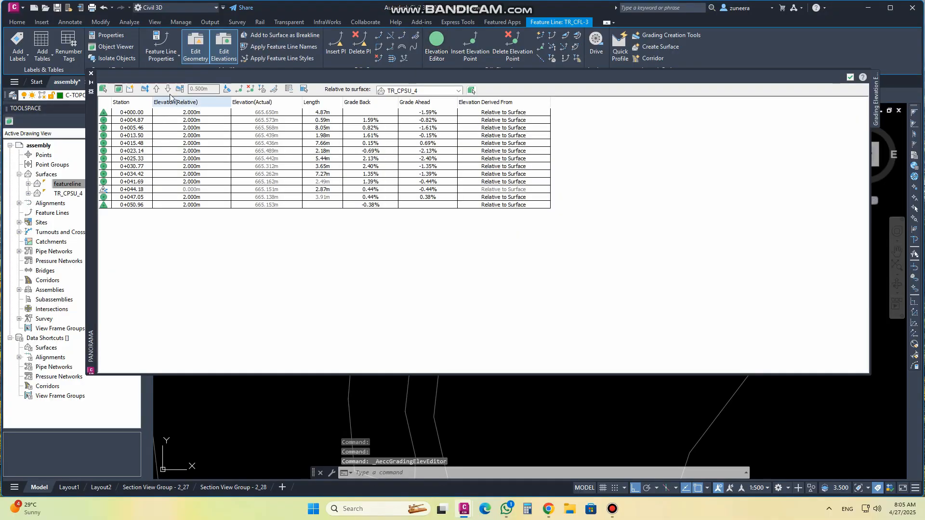
click(180, 88)
text(1)
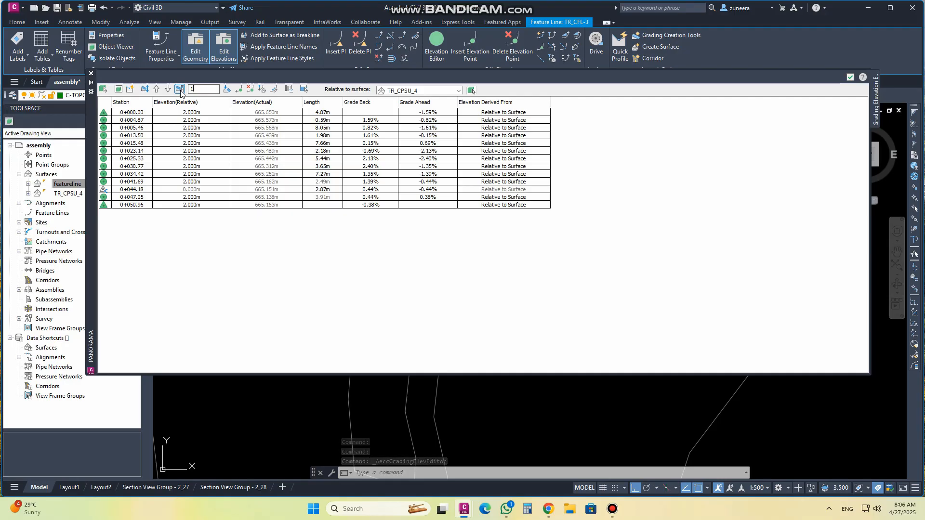
click(167, 90)
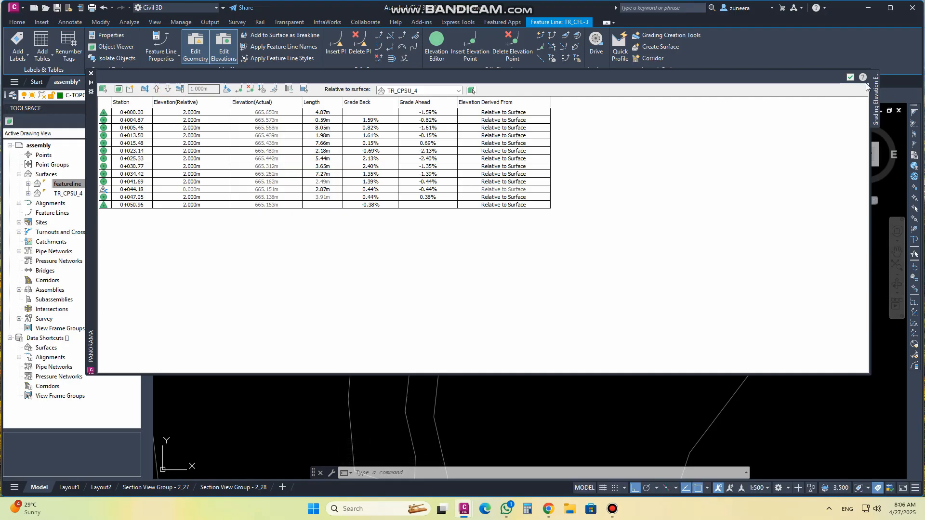
click(849, 77)
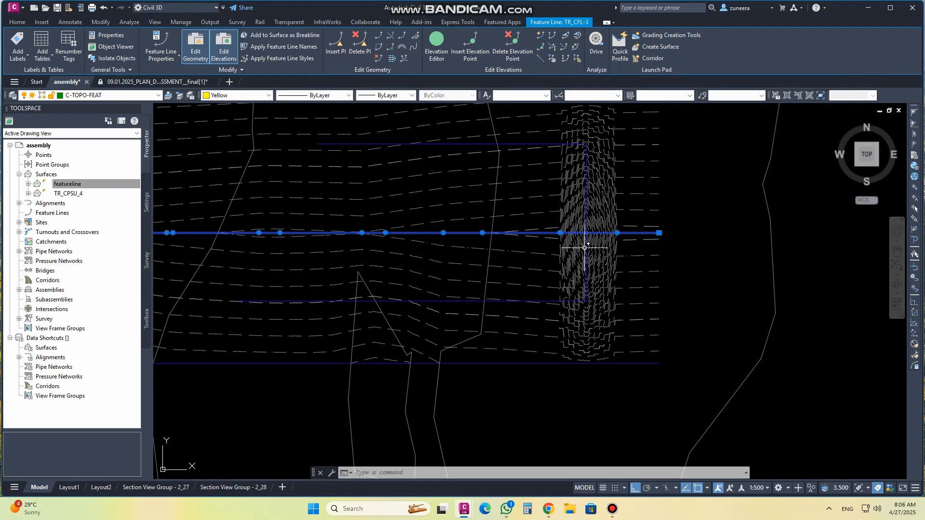
key(Escape)
Preview surface featureline and the three-sided feature line together in the Object Viewer from a close isometric angle.
click(662, 211)
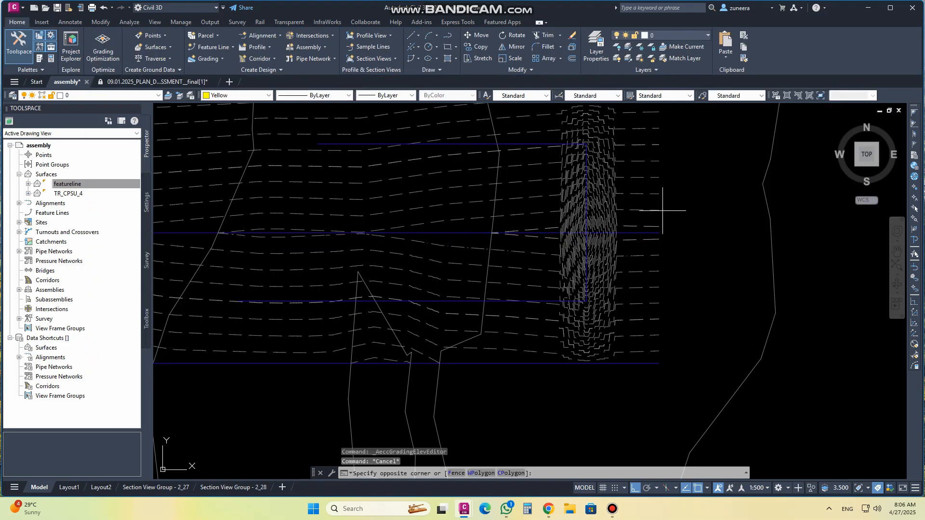
click(635, 198)
click(547, 144)
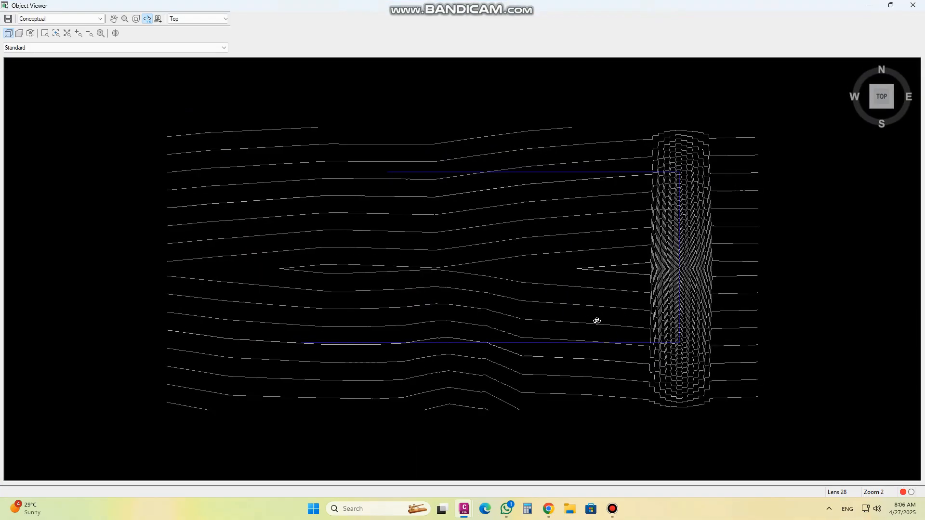
click(871, 108)
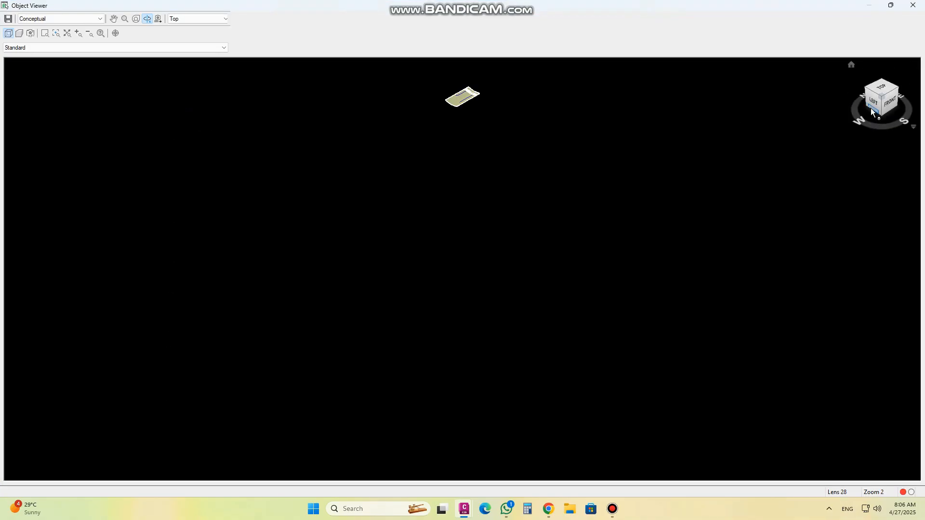
drag(453, 83, 498, 112)
drag(400, 307, 420, 306)
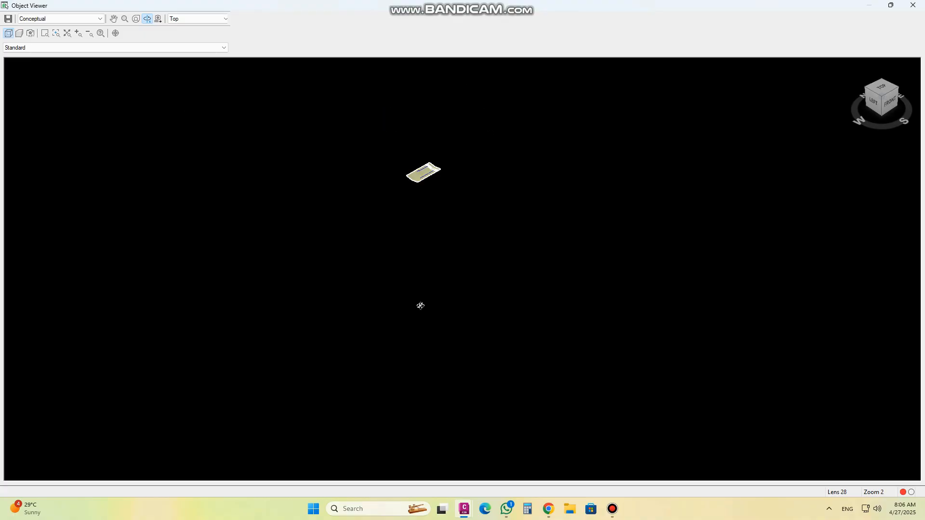
scroll(424, 153, up, 1)
middle_drag(422, 146, 476, 408)
scroll(423, 278, up, 1)
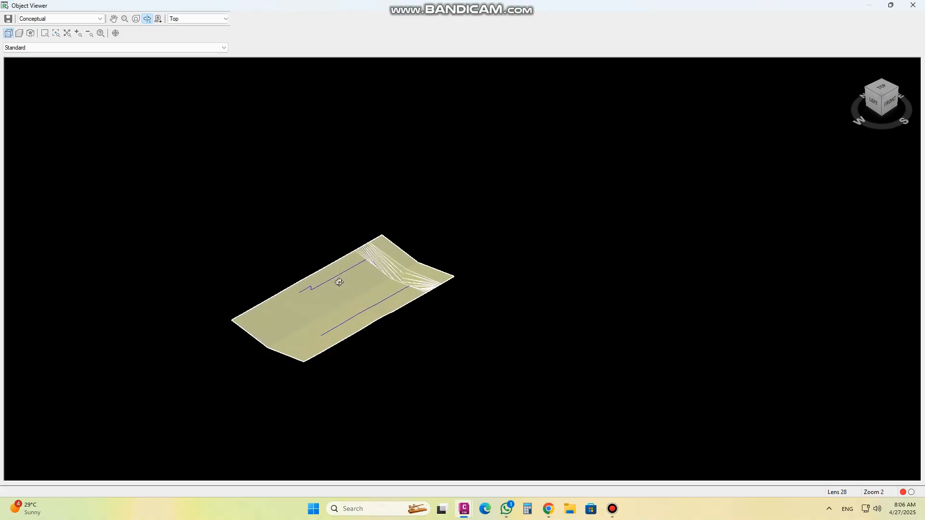
scroll(350, 280, up, 1)
middle_drag(287, 288, 386, 233)
scroll(385, 233, up, 1)
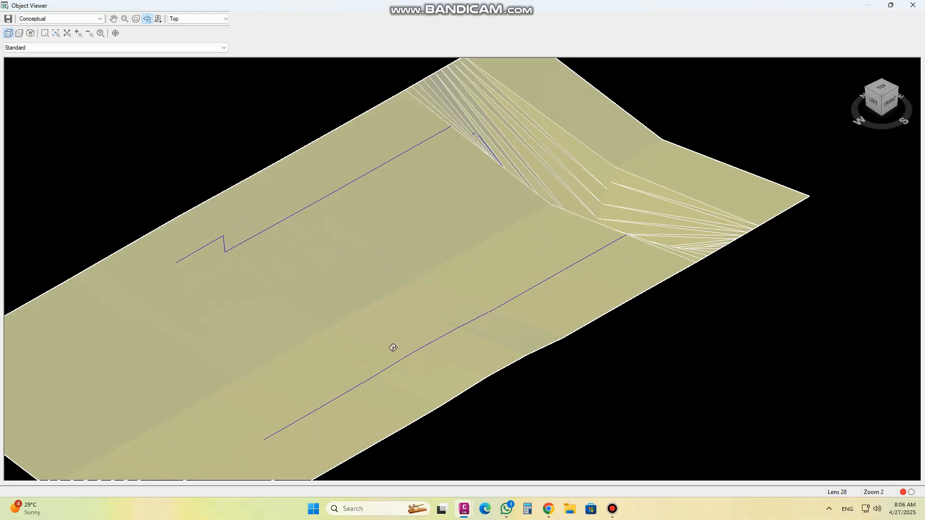
Examine the raised end of the three-sided feature line and the surface's dip from the front, then leave the Object Viewer.
drag(380, 324, 393, 343)
drag(450, 242, 283, 217)
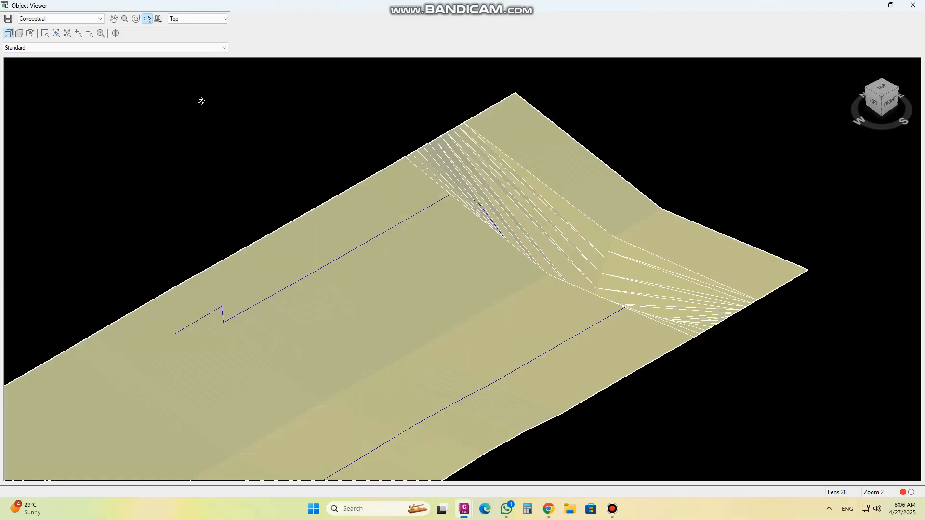
click(146, 18)
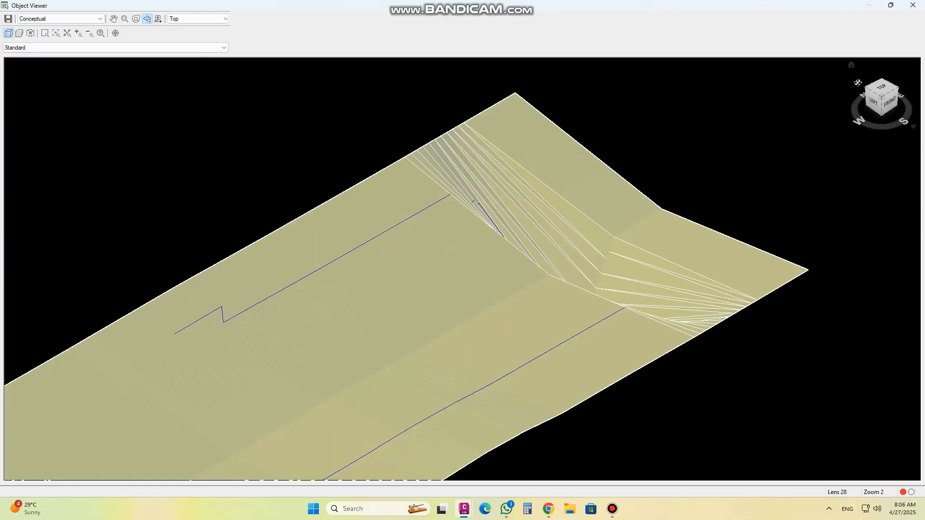
click(889, 105)
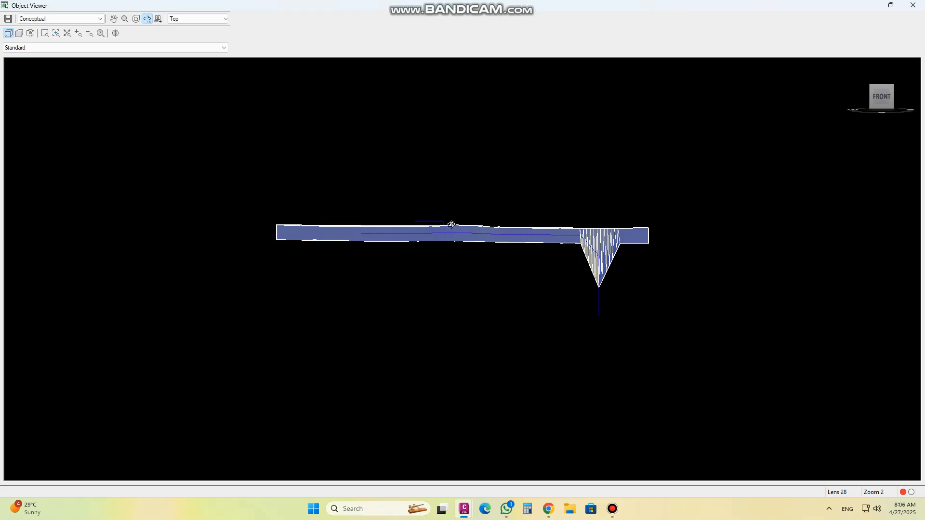
scroll(451, 225, up, 5)
drag(475, 212, 408, 147)
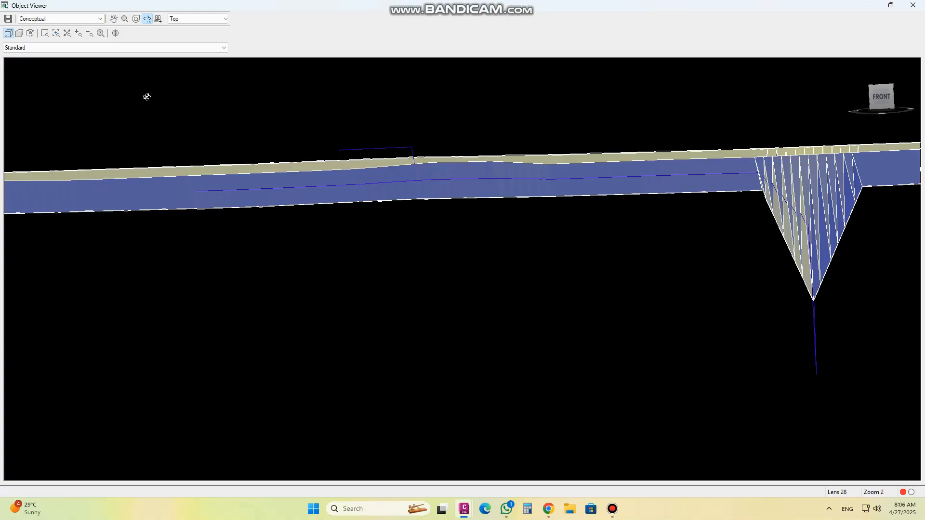
key(Escape)
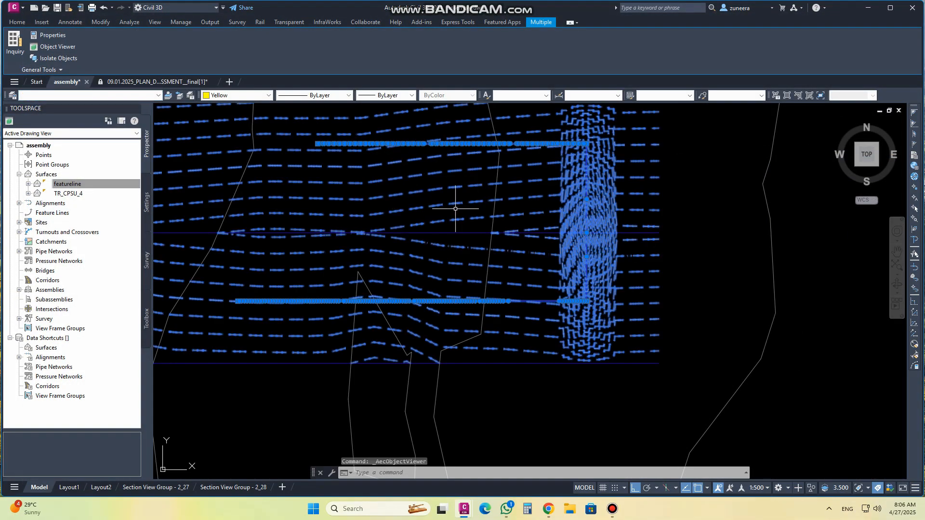
key(Escape)
middle_drag(437, 162, 441, 195)
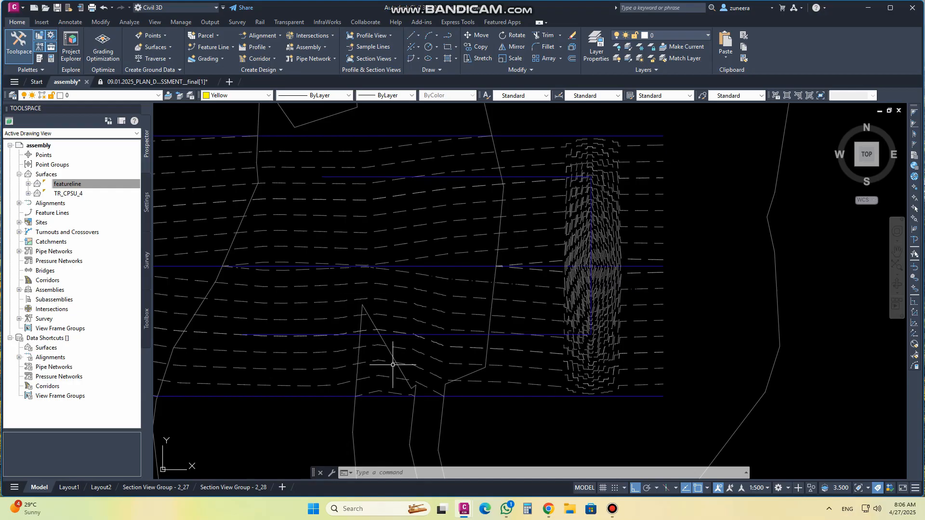
scroll(478, 275, down, 5)
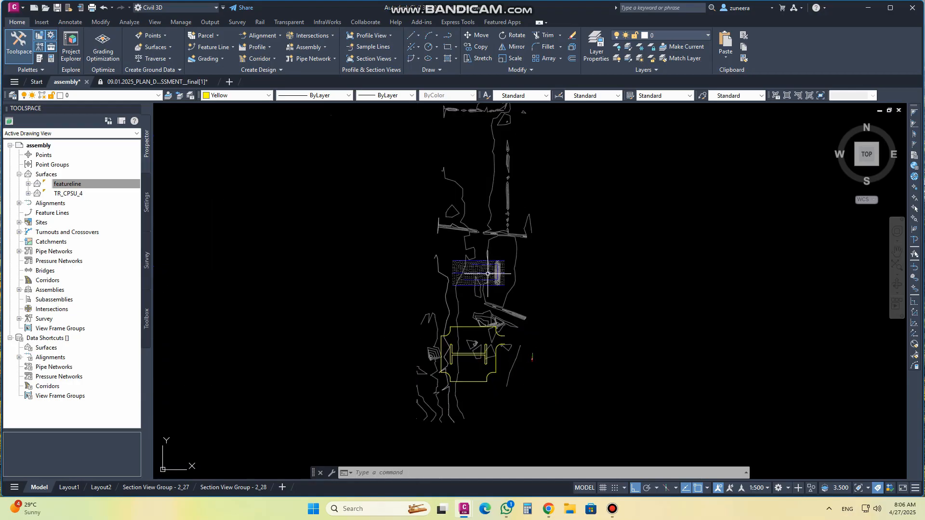
scroll(478, 276, up, 5)
scroll(470, 282, down, 4)
scroll(496, 188, up, 5)
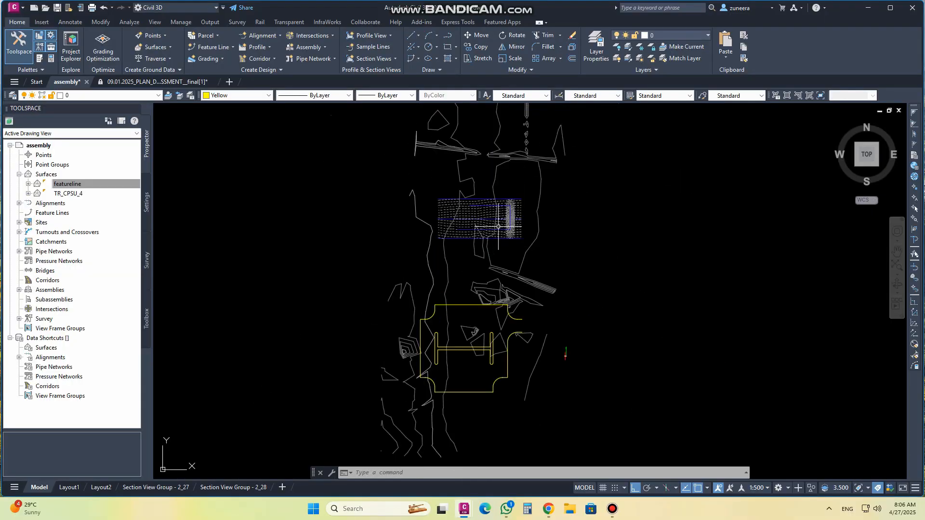
mouse_move(436, 183)
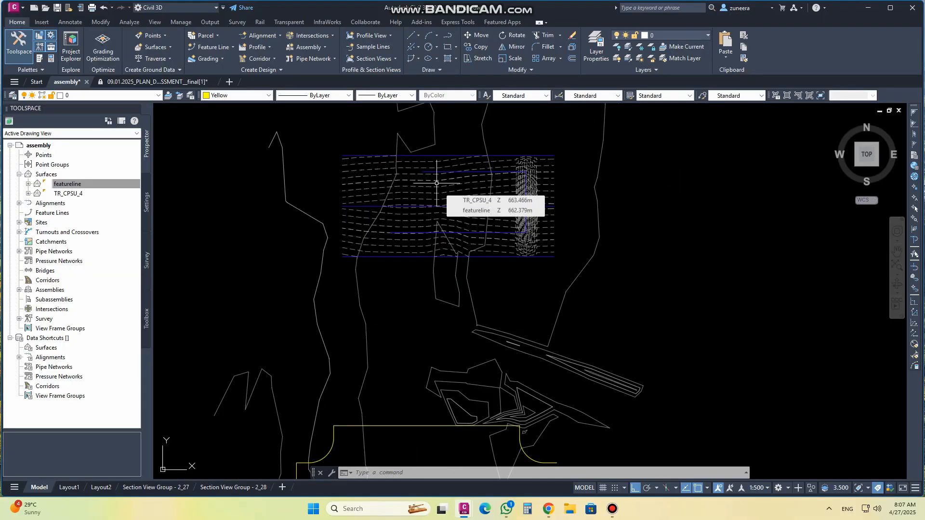
scroll(449, 169, up, 4)
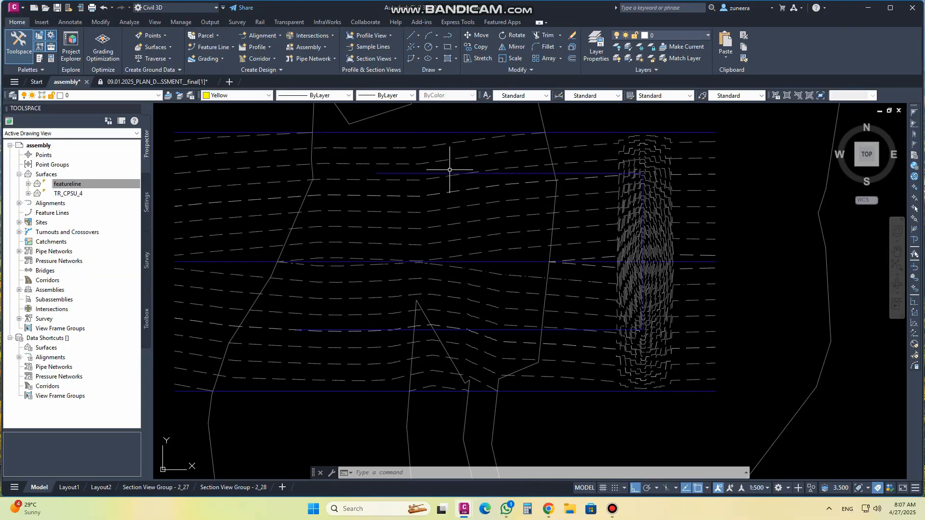
Examine the yellow parking-area outline with its H-shaped island and the assembly beside it in plan view.
scroll(450, 169, down, 6)
scroll(445, 207, up, 2)
scroll(400, 331, up, 3)
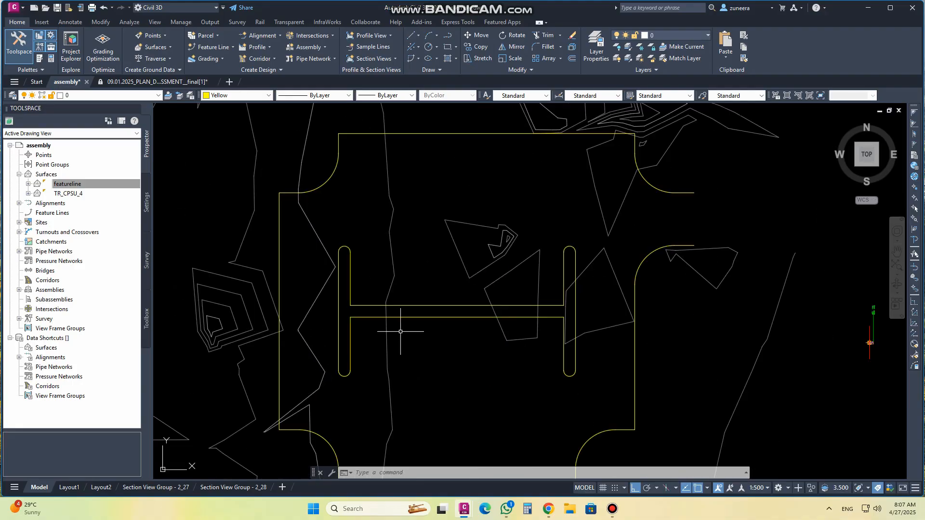
middle_drag(401, 324, 423, 292)
scroll(436, 267, down, 2)
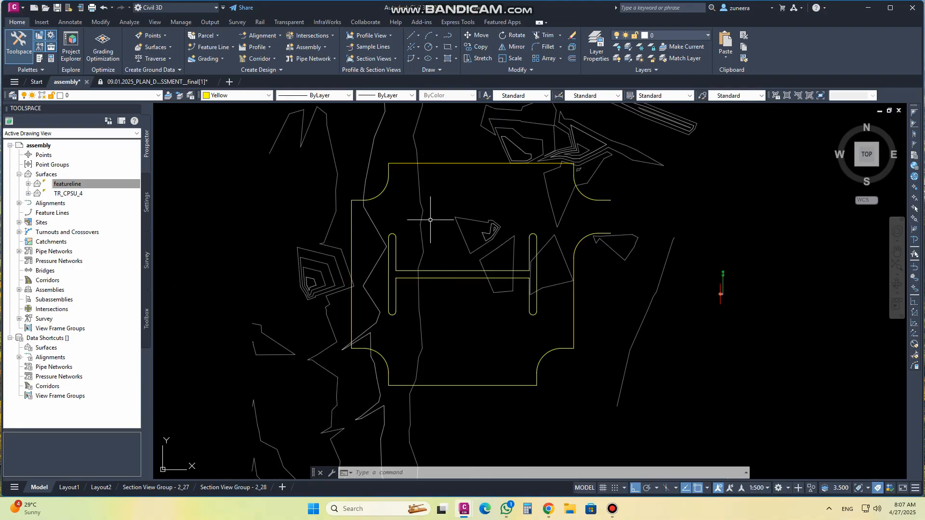
scroll(465, 244, up, 2)
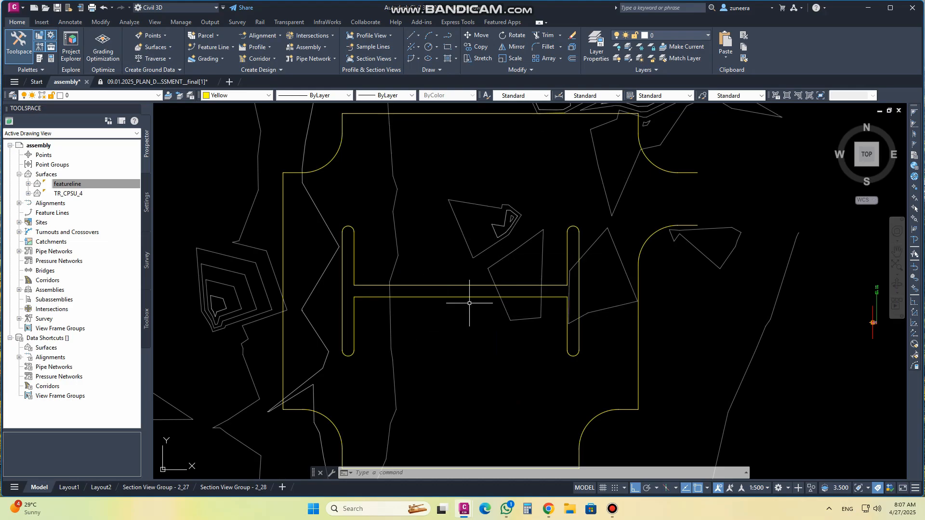
scroll(469, 303, down, 2)
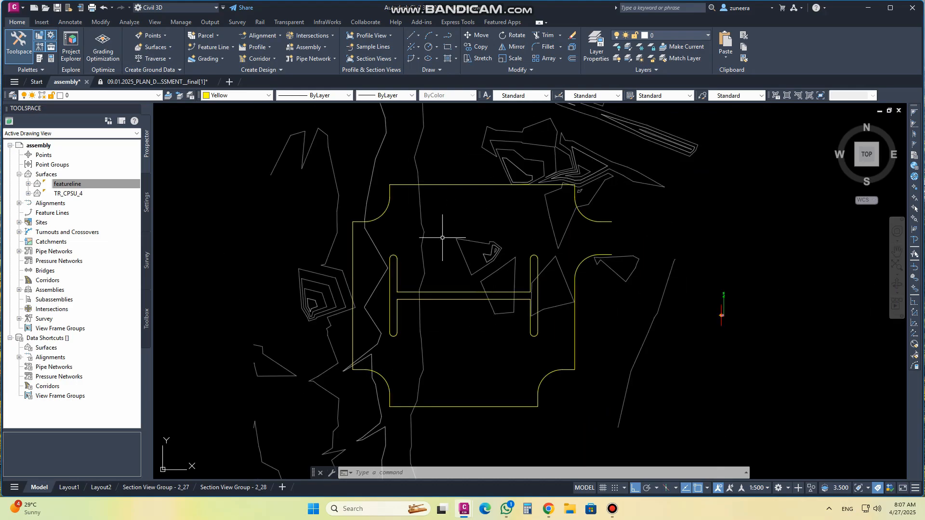
mouse_move(463, 241)
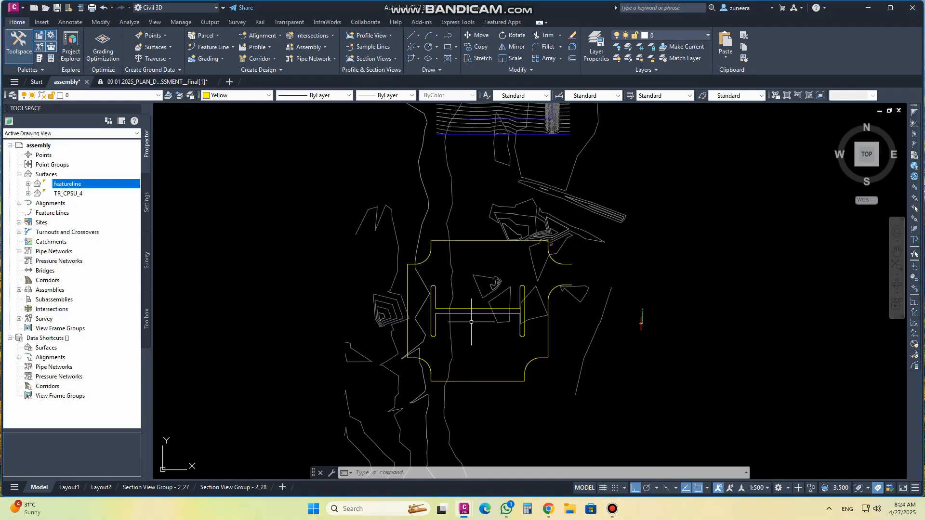
middle_drag(473, 318, 472, 300)
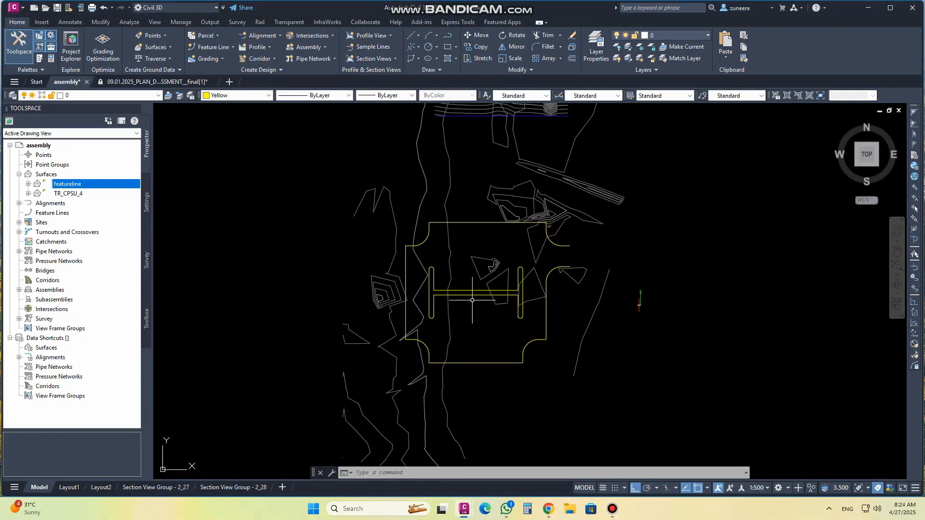
scroll(482, 275, up, 2)
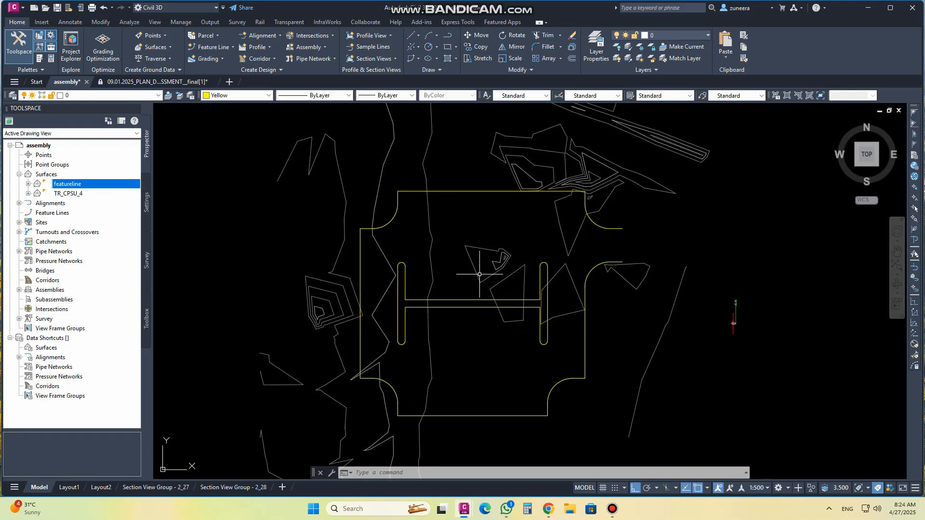
scroll(733, 321, up, 8)
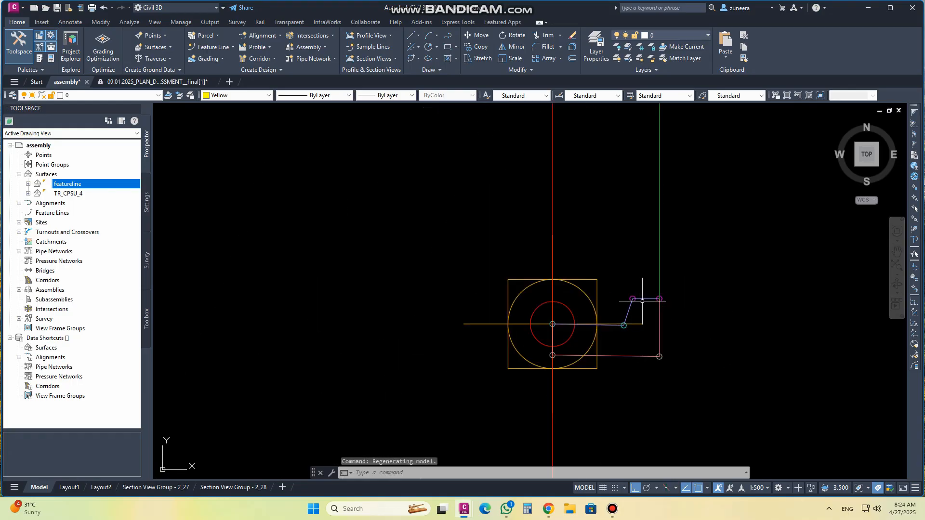
scroll(647, 315, down, 10)
scroll(646, 300, up, 3)
middle_drag(602, 258, 593, 276)
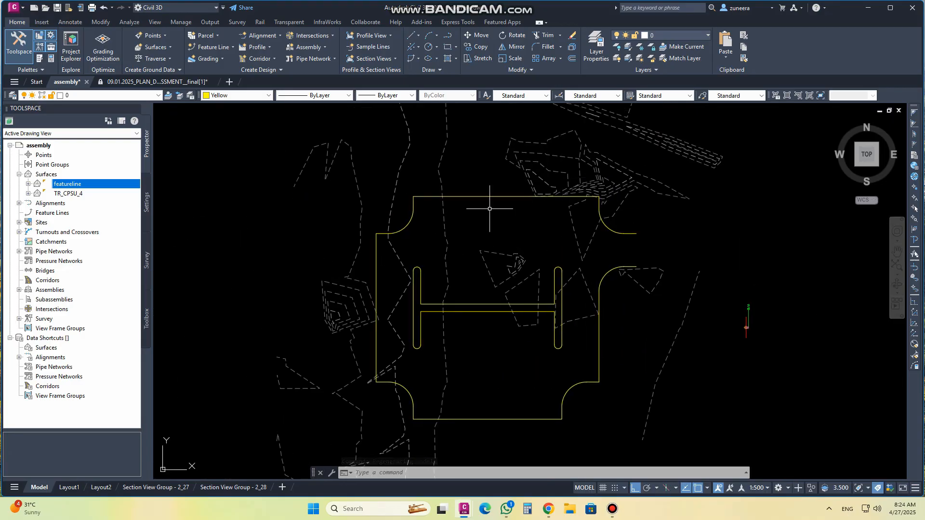
mouse_move(469, 195)
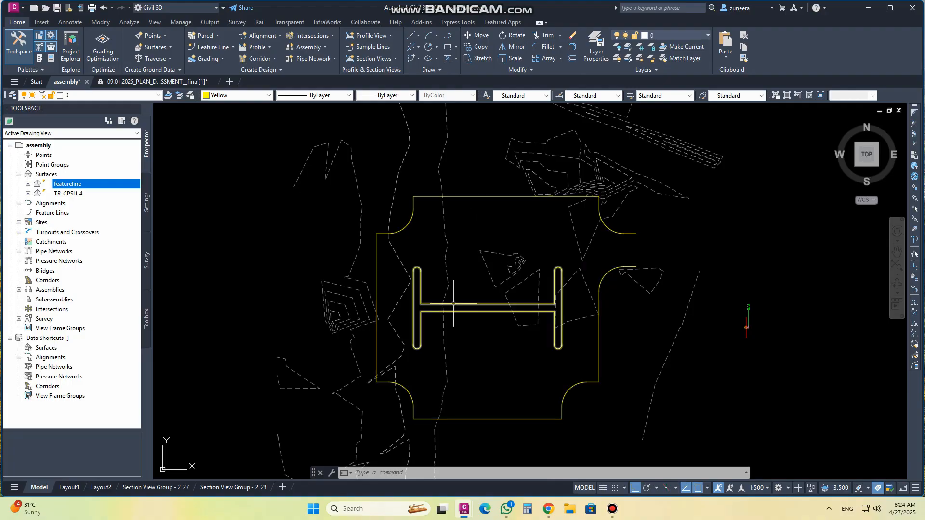
Convert the yellow parking outline and the H-shaped island into feature lines on Site 1, erasing the existing entities and assigning elevations.
mouse_move(453, 304)
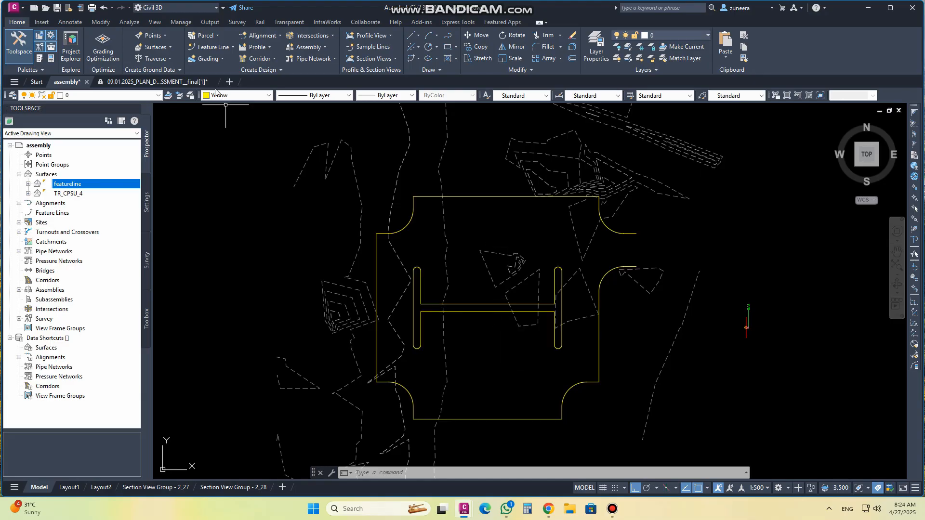
click(235, 46)
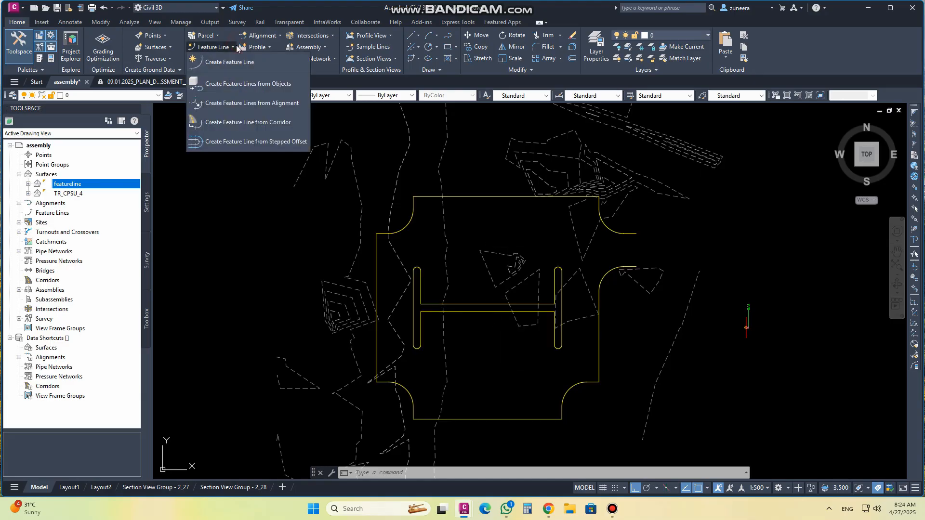
click(259, 91)
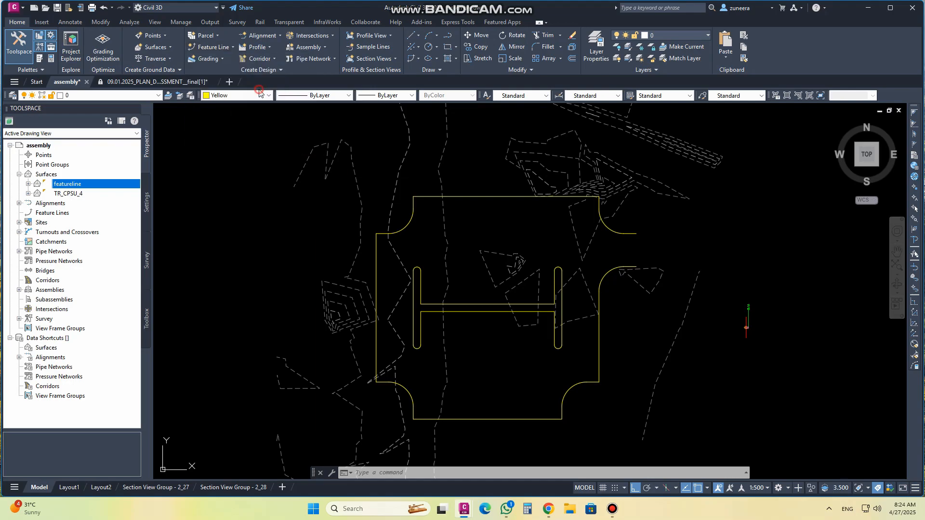
click(478, 196)
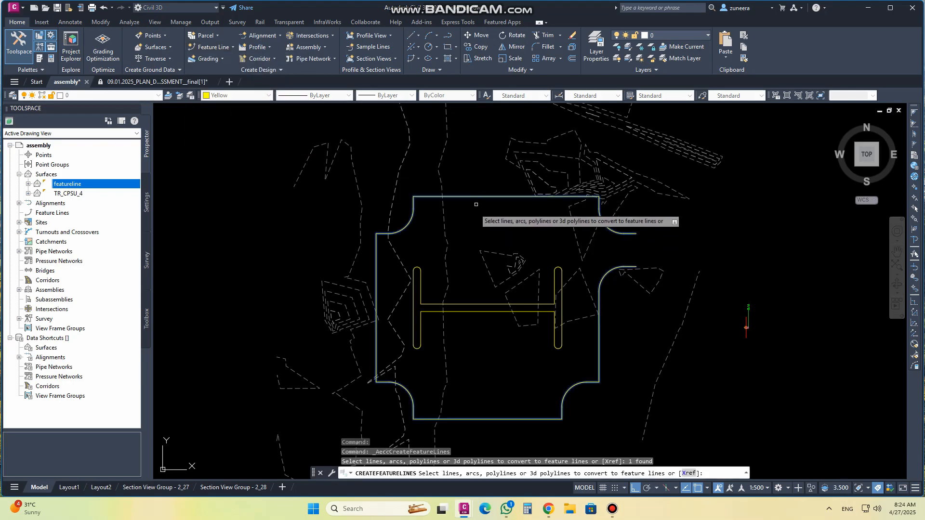
click(455, 304)
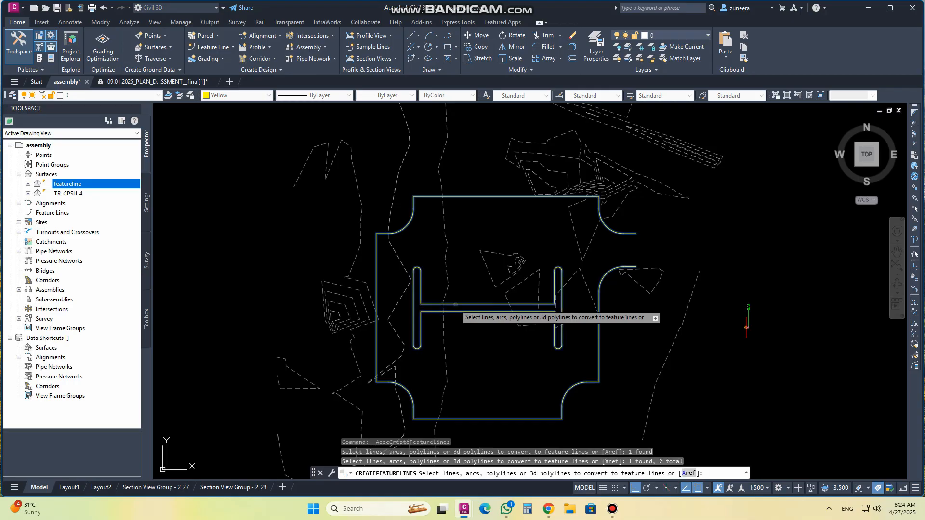
key(Return)
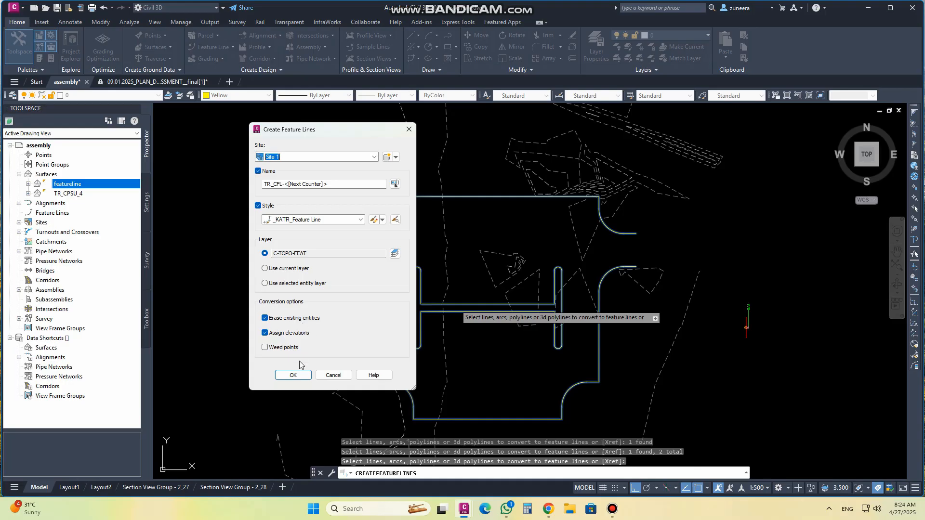
click(293, 375)
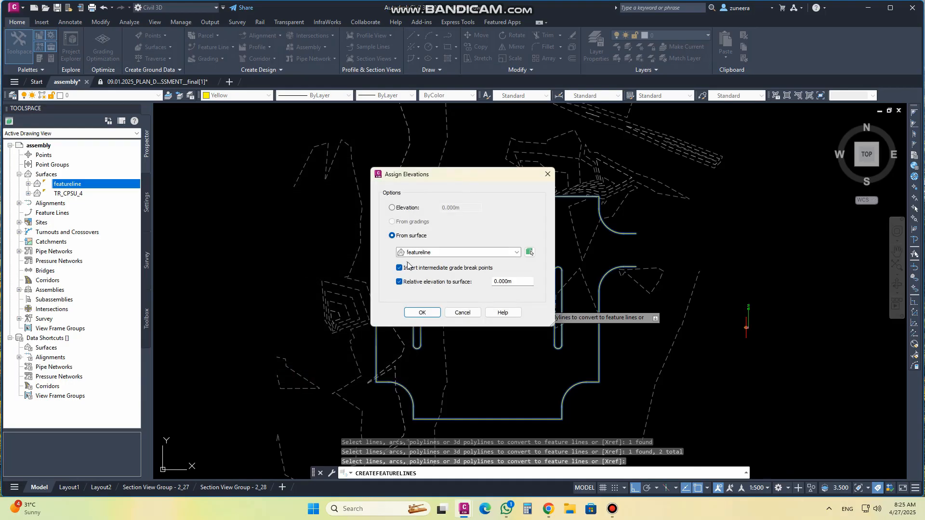
Assign the new feature lines' elevations from surface TR_CPSU_4, with intermediate grade break points and a 0 m relative elevation.
click(516, 253)
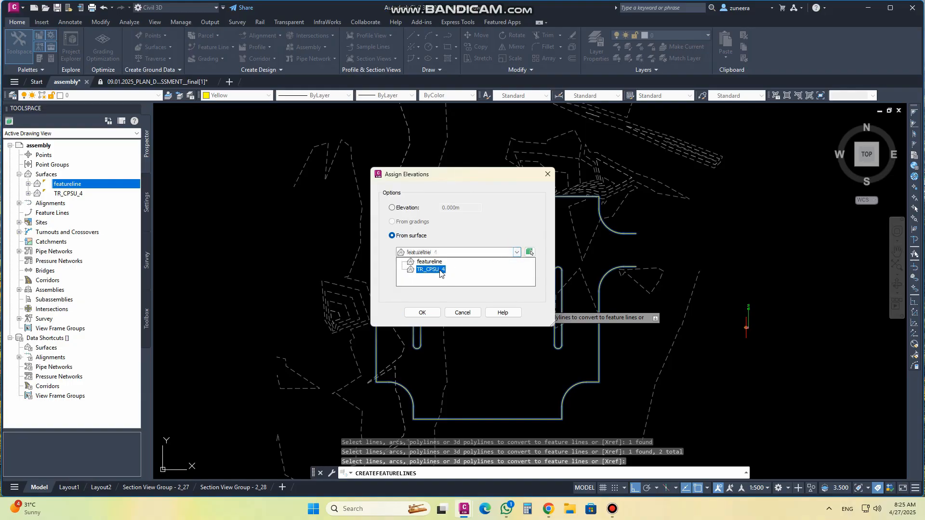
click(430, 269)
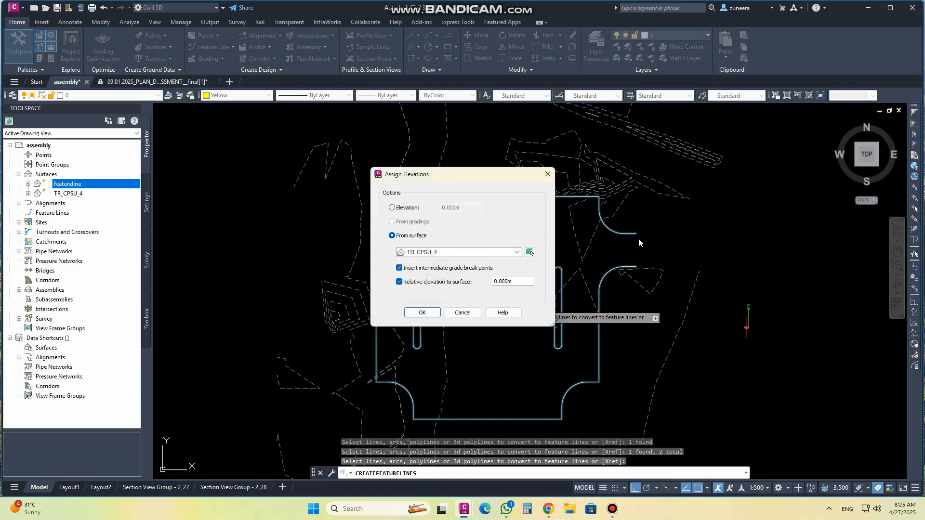
click(421, 314)
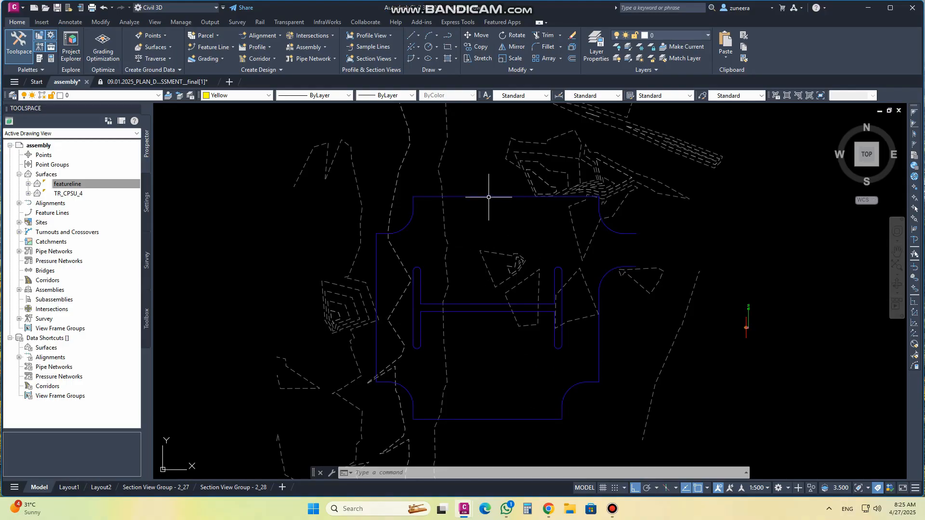
Hide the TR_CPSU_4 surface contours by setting its surface style to _KATR_No Display.
mouse_move(467, 196)
click(547, 184)
right_click(547, 184)
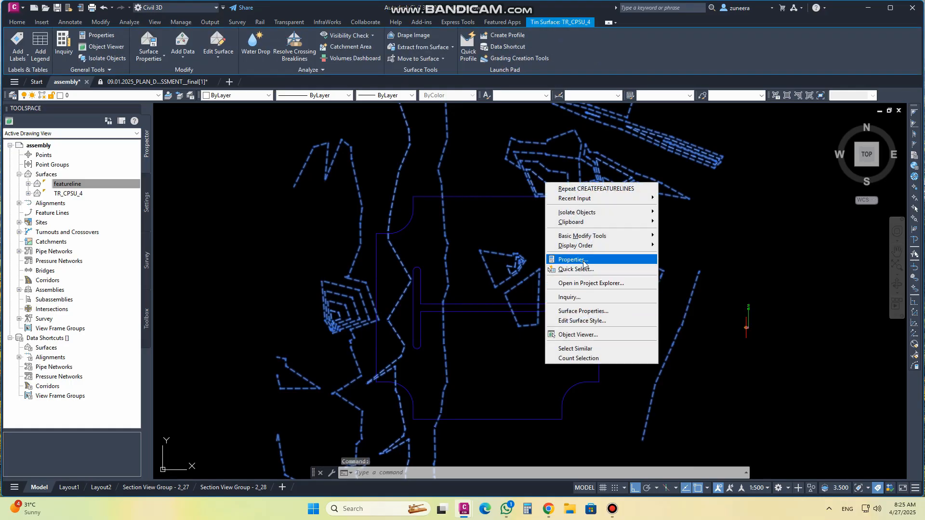
click(610, 311)
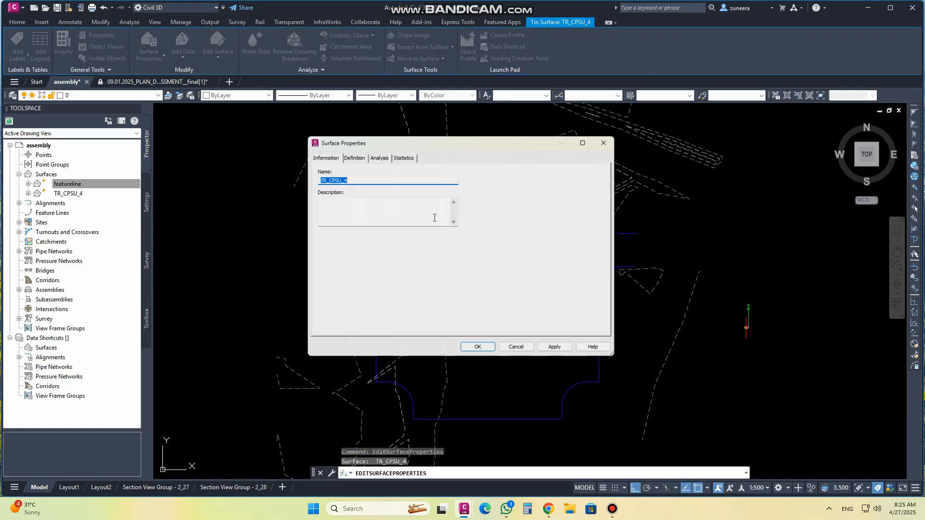
click(360, 253)
scroll(360, 280, up, 1)
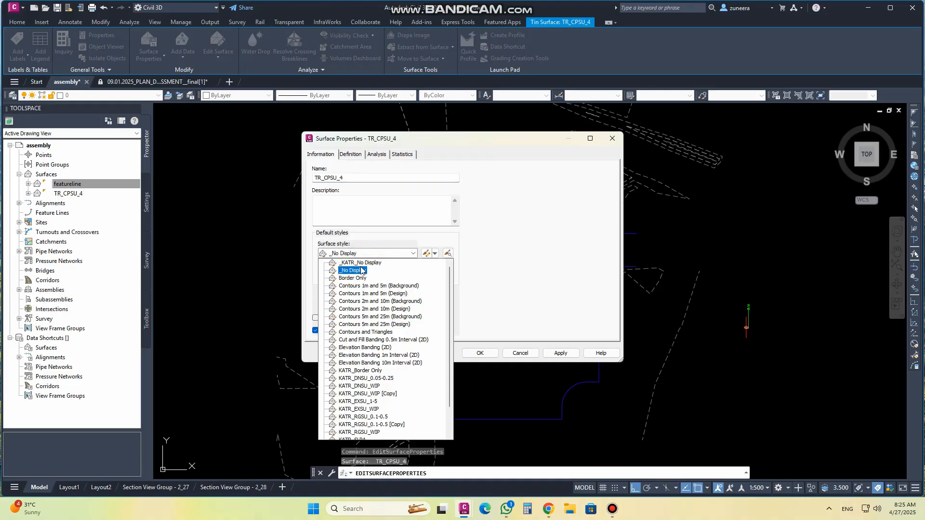
click(359, 263)
click(561, 353)
click(480, 353)
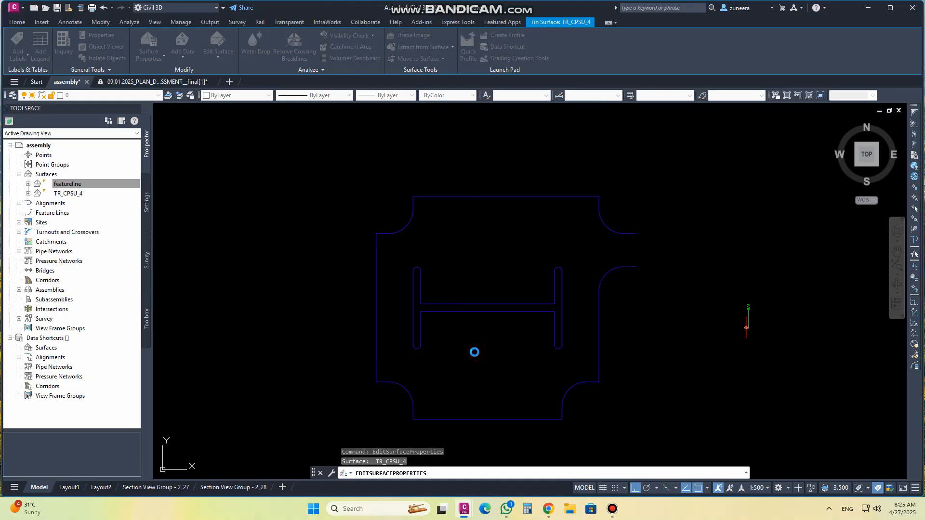
Start a new corridor named parking with the KATR_Basic corridor style.
middle_drag(490, 287, 480, 277)
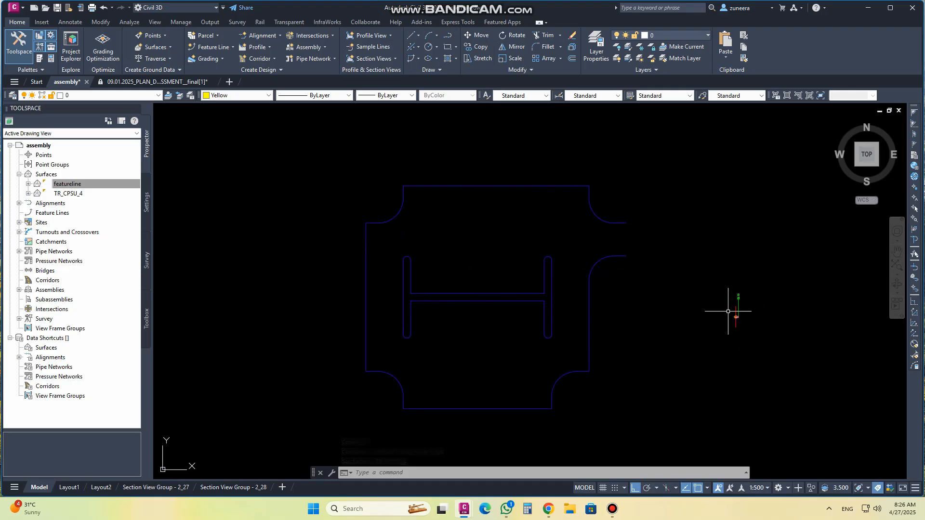
click(257, 59)
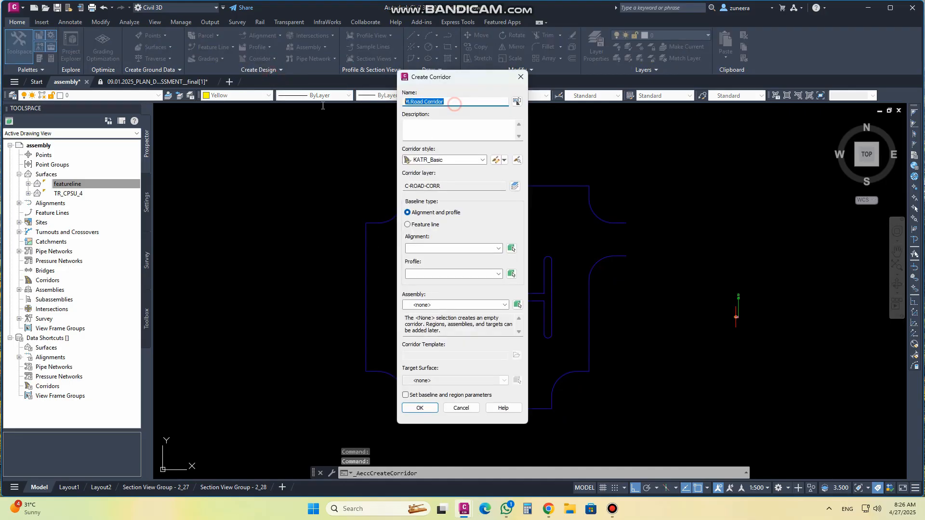
text(pa)
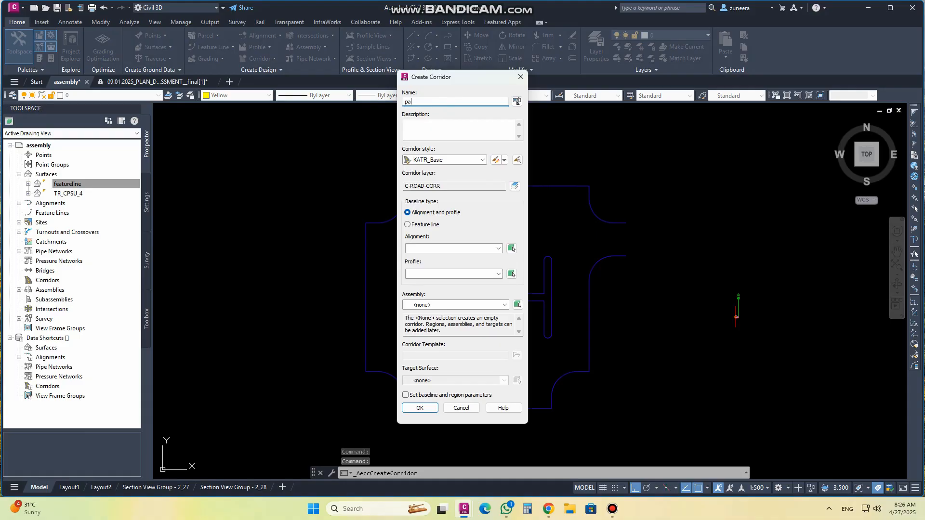
text(rking)
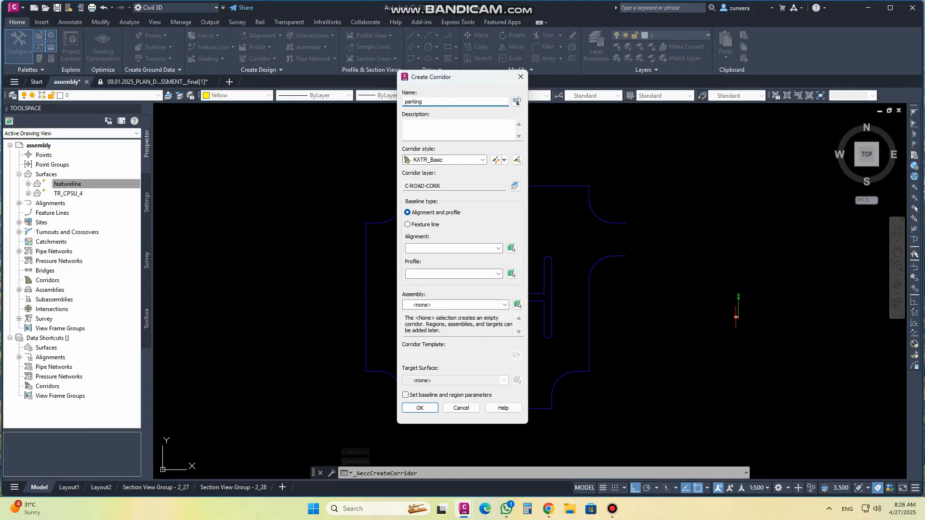
click(482, 161)
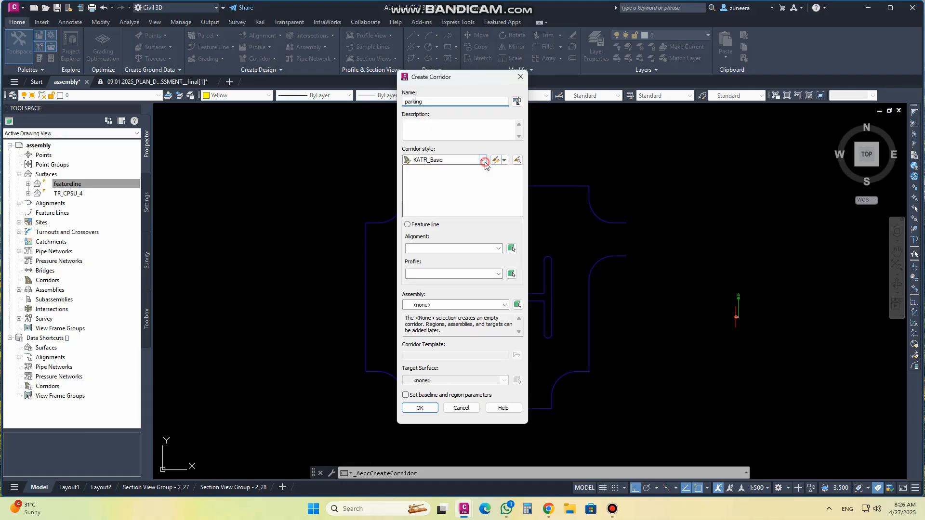
click(483, 162)
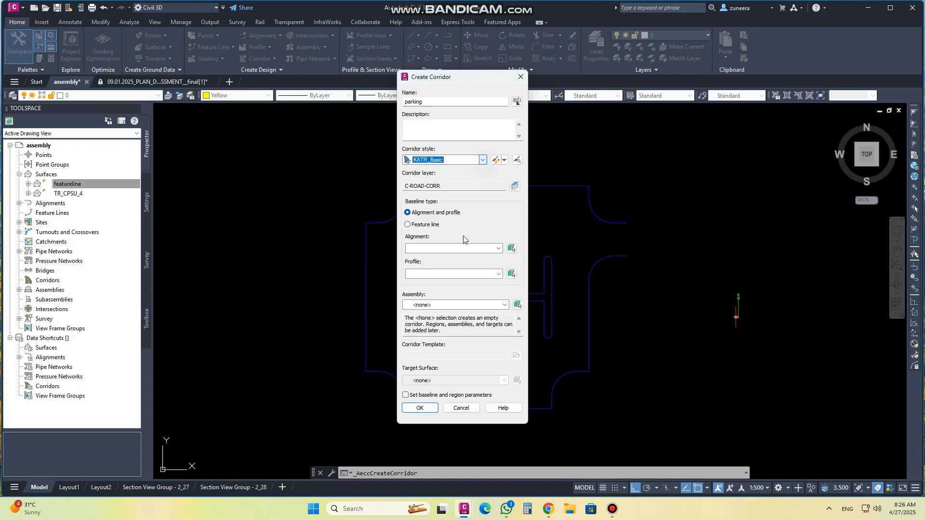
Set the corridor's baseline type to feature line and pick the outer parking outline as its baseline.
click(426, 225)
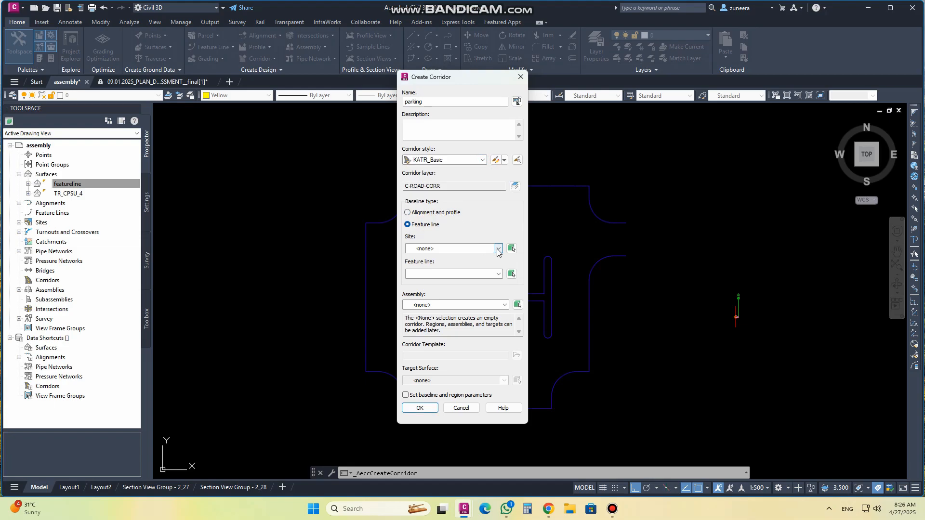
click(498, 274)
click(498, 274)
click(511, 273)
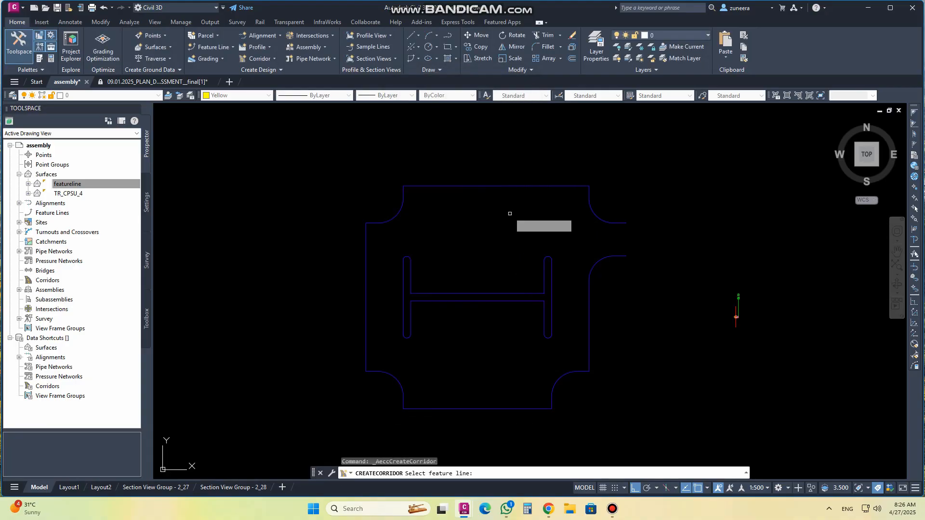
click(495, 186)
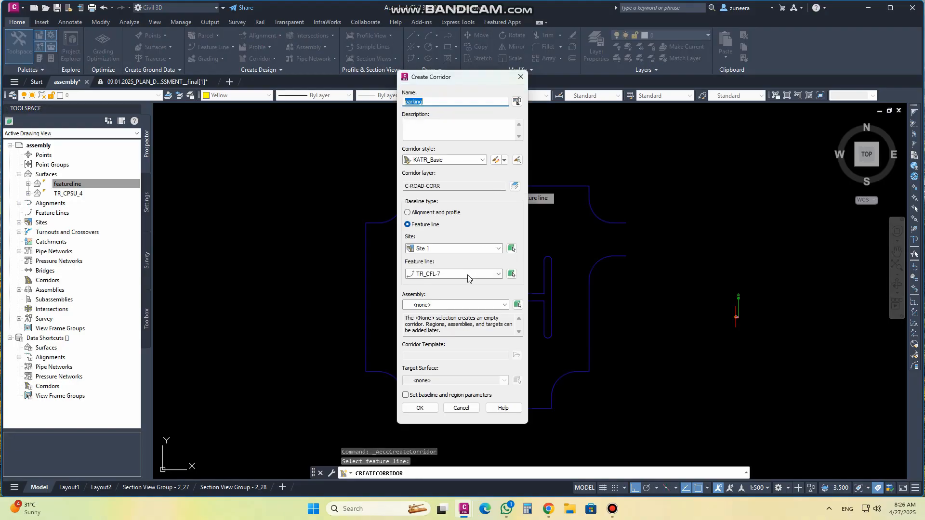
Assign the curb assembly to the parking corridor, set TR_CPSU_4 as the target surface, and continue to the baseline and region parameters.
click(436, 305)
click(519, 305)
click(519, 304)
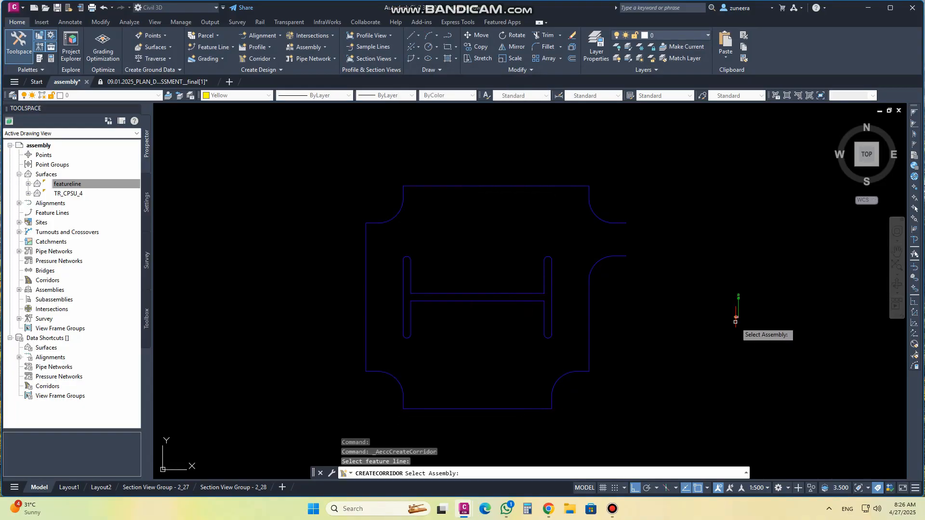
click(735, 320)
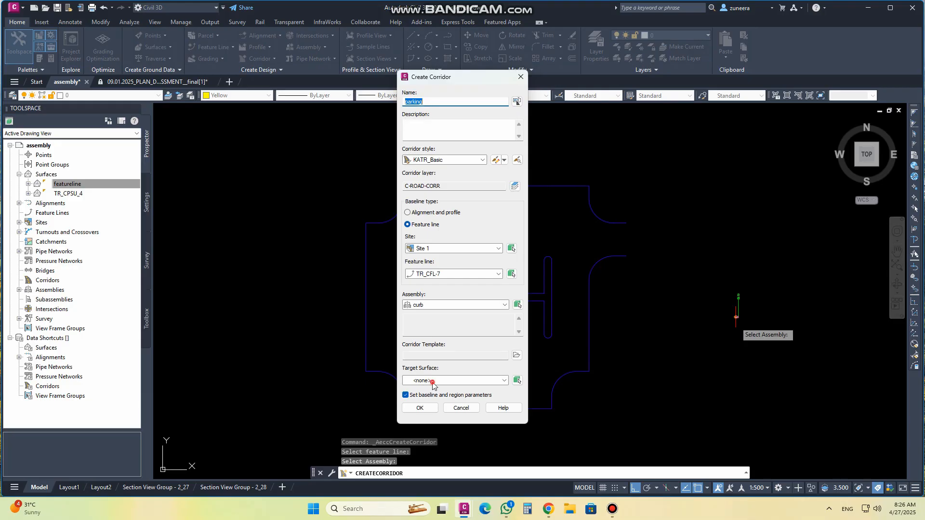
click(432, 382)
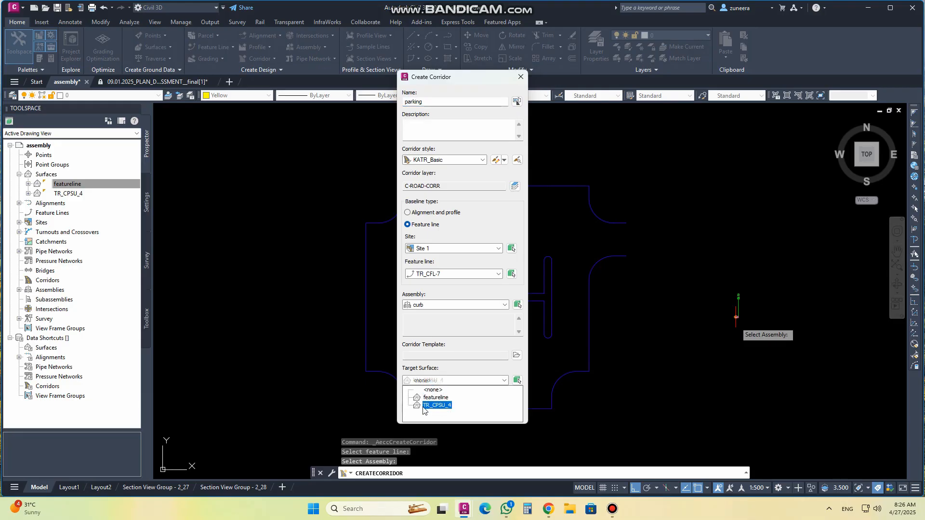
click(437, 405)
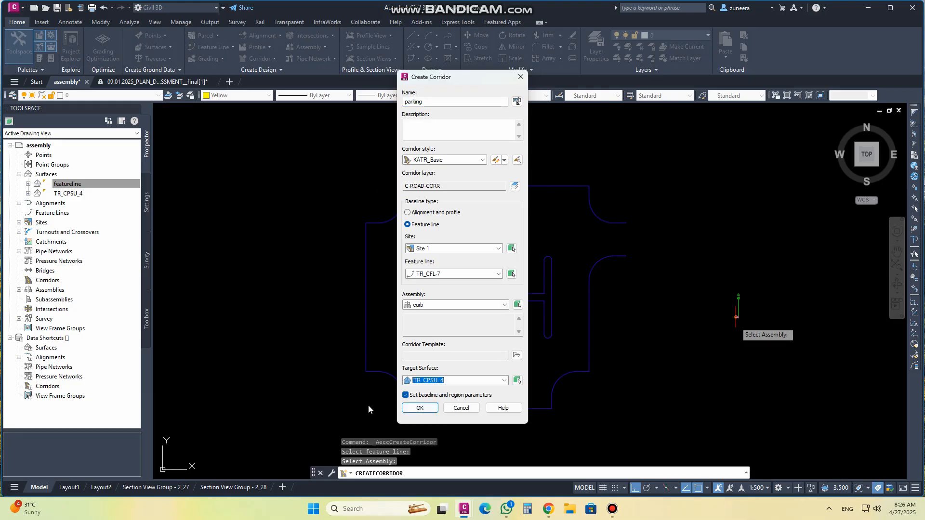
click(420, 409)
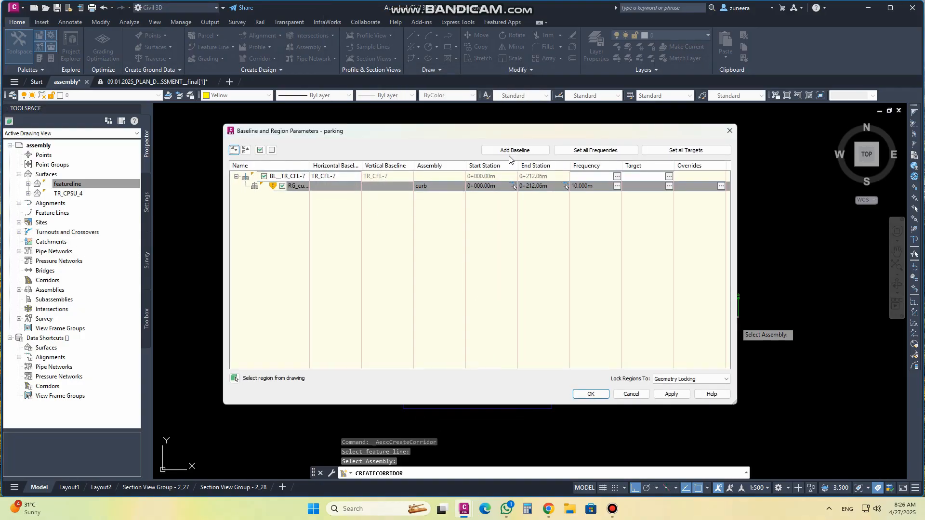
Set the assembly frequency along curves to By curvature, with a mid-ordinate distance of 1 m.
click(577, 152)
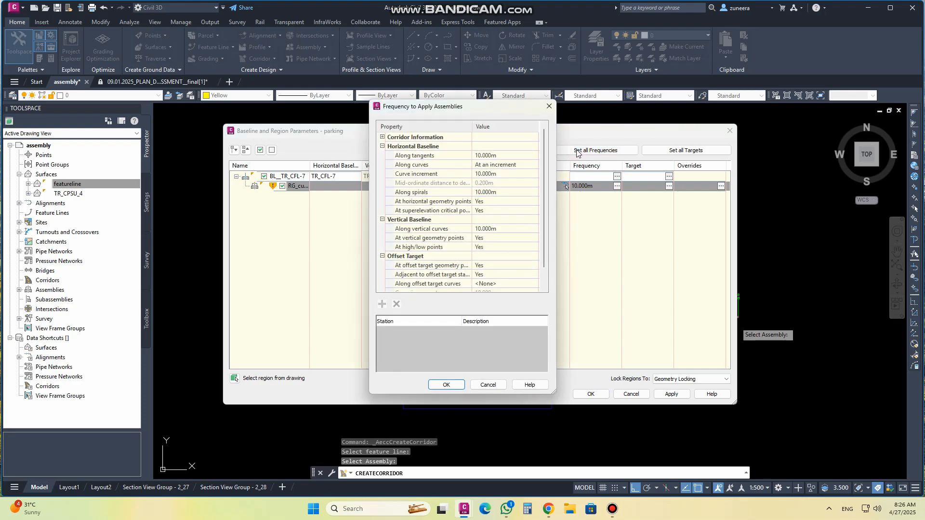
click(498, 164)
click(501, 166)
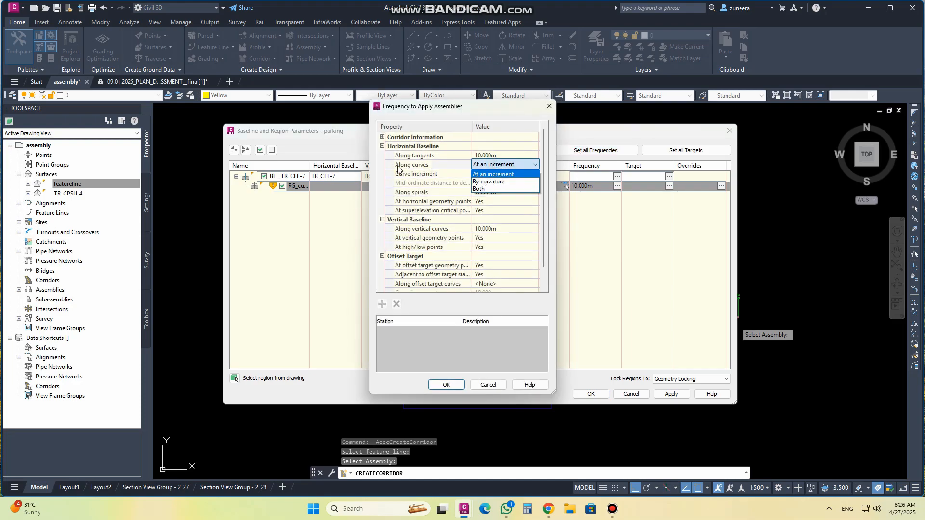
click(492, 180)
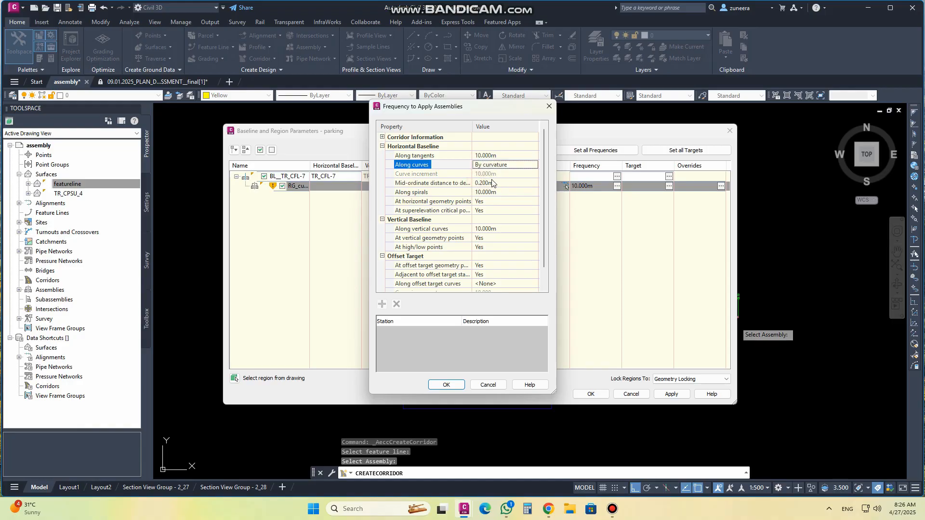
click(490, 184)
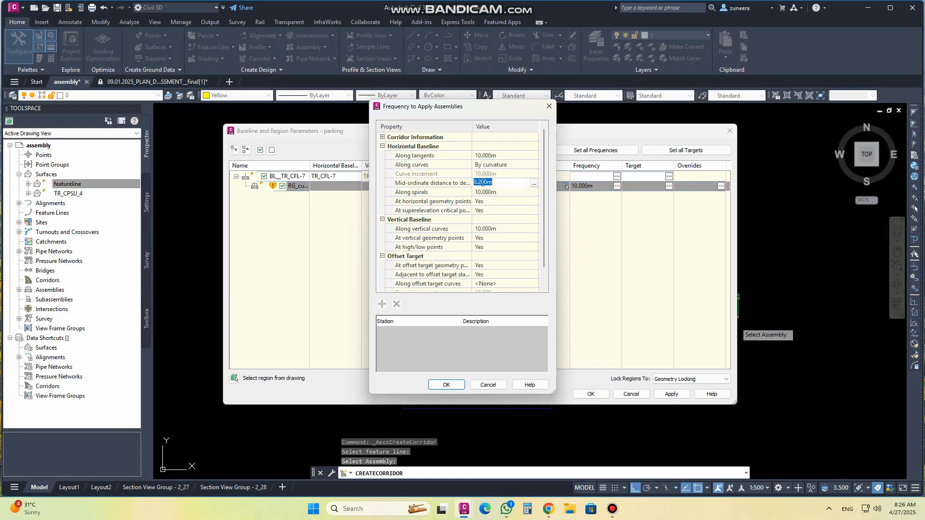
text(1)
click(442, 384)
Apply the baseline and region parameters and build the parking corridor along the outer outline.
click(670, 394)
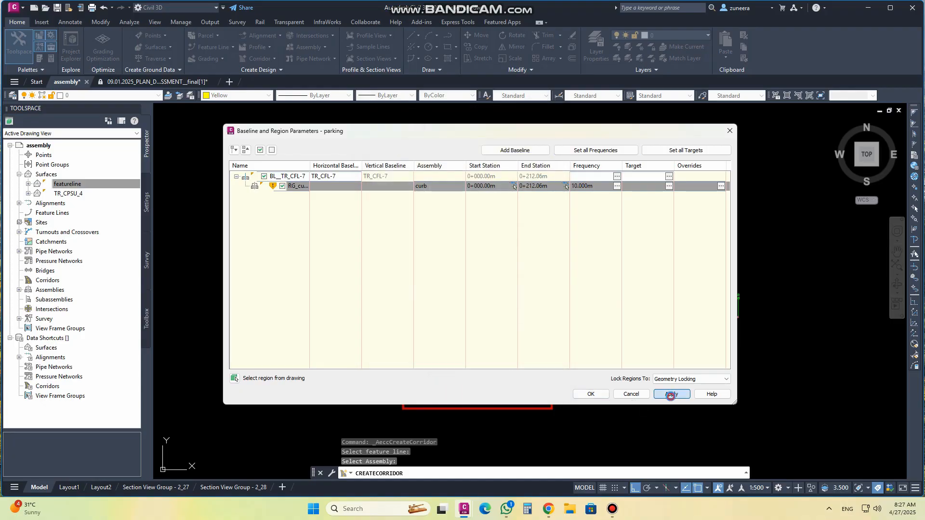
click(432, 226)
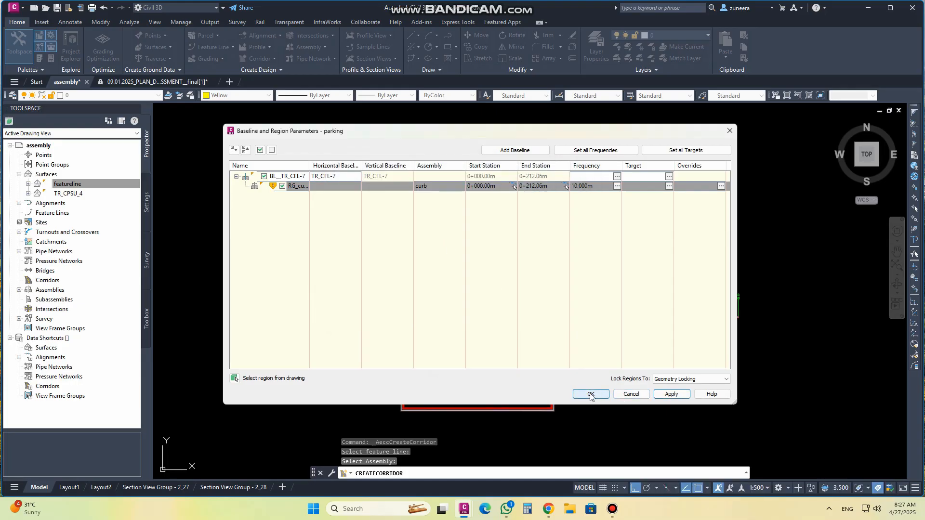
click(590, 394)
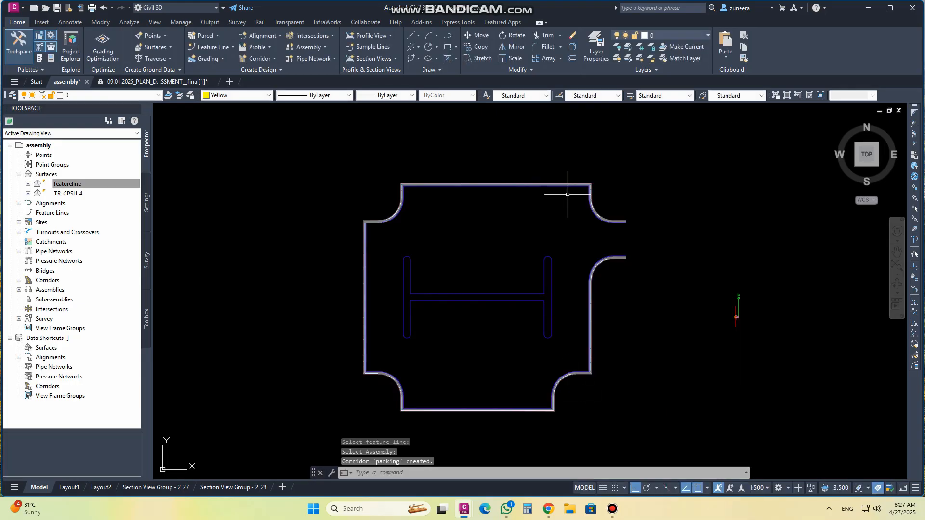
Inspect the new curb corridor along the outer parking outline in a southwest isometric view.
click(858, 166)
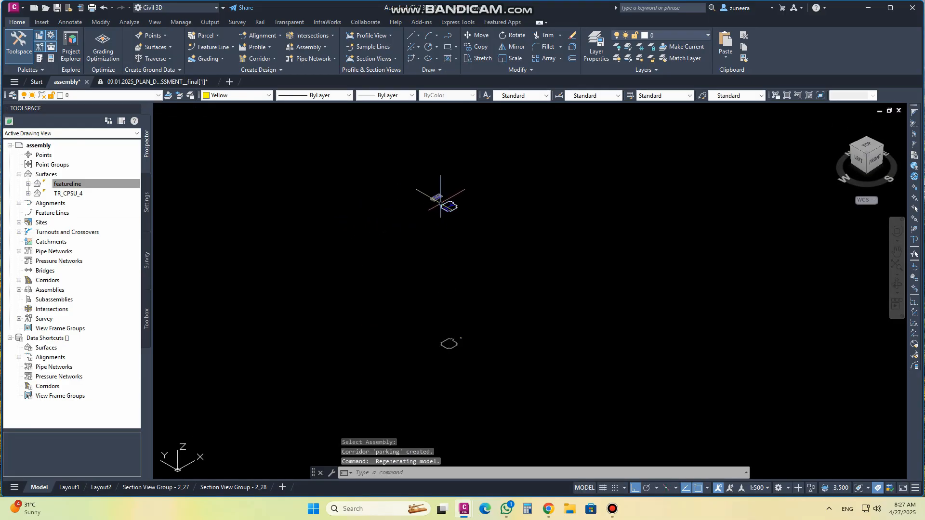
scroll(453, 305, up, 5)
scroll(455, 299, up, 8)
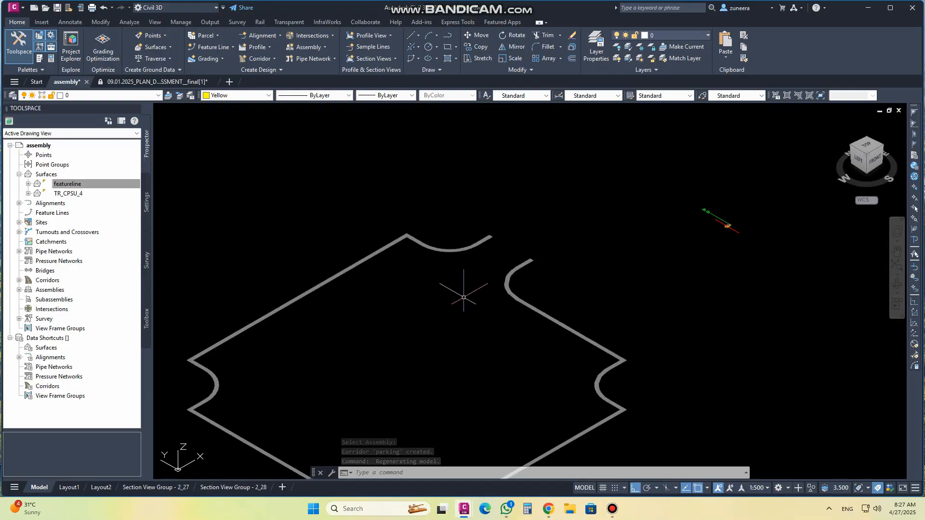
scroll(489, 391, down, 6)
scroll(490, 392, down, 5)
scroll(489, 264, up, 10)
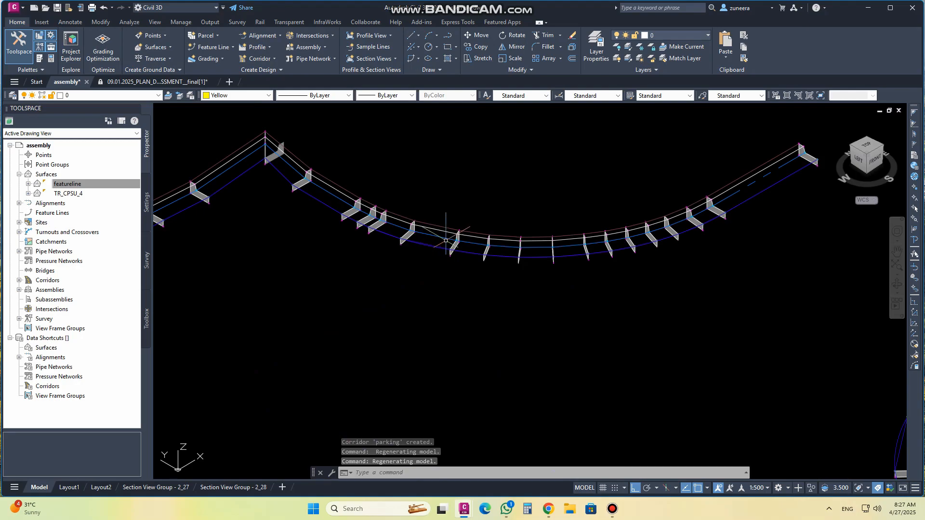
scroll(480, 274, up, 3)
scroll(471, 276, down, 4)
scroll(429, 270, down, 5)
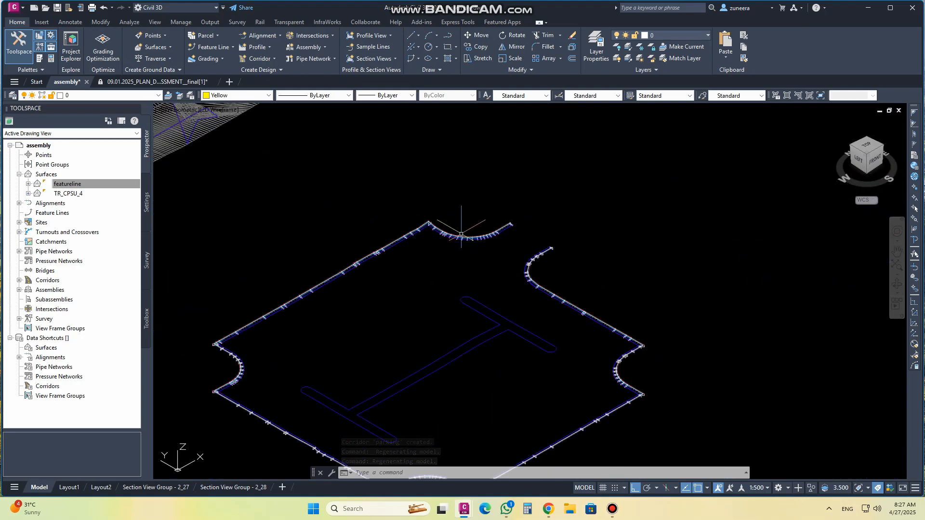
scroll(433, 231, up, 2)
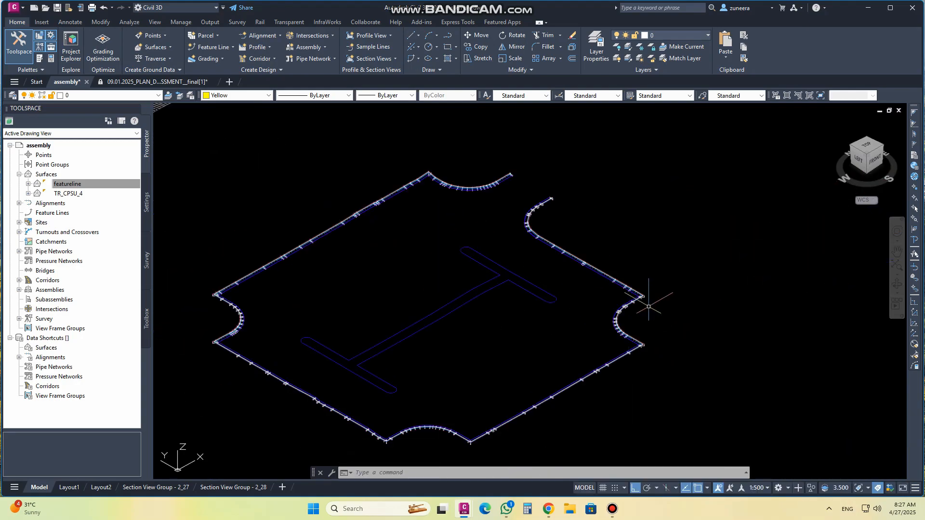
middle_drag(582, 323, 586, 277)
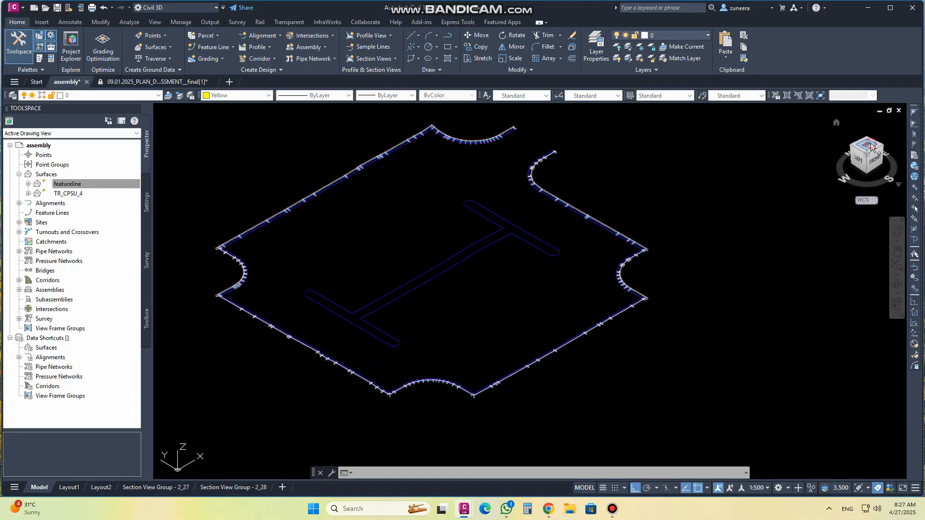
Restore the plan view of the drawing for the current UCS.
click(856, 145)
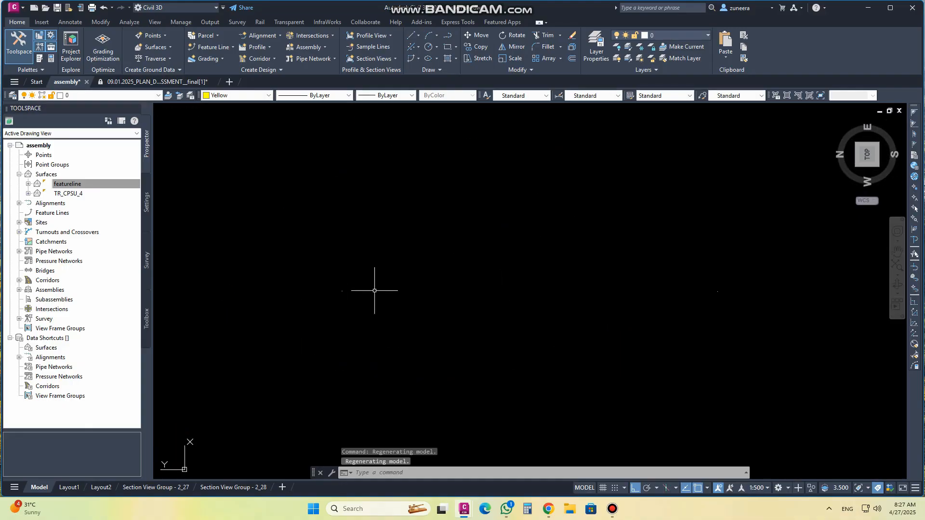
text(PLAN)
key(Return)
key(Return)
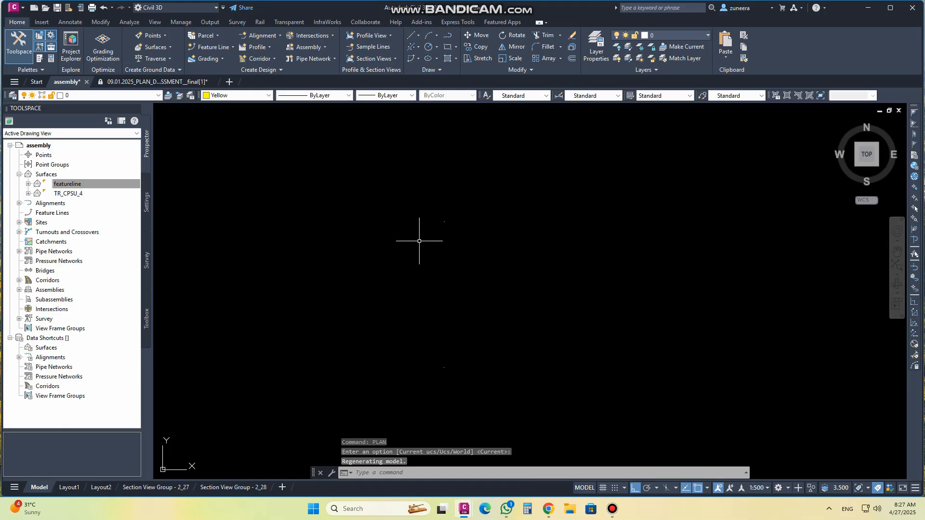
Erase the stray object lying far below the parking area.
middle_drag(448, 242, 461, 273)
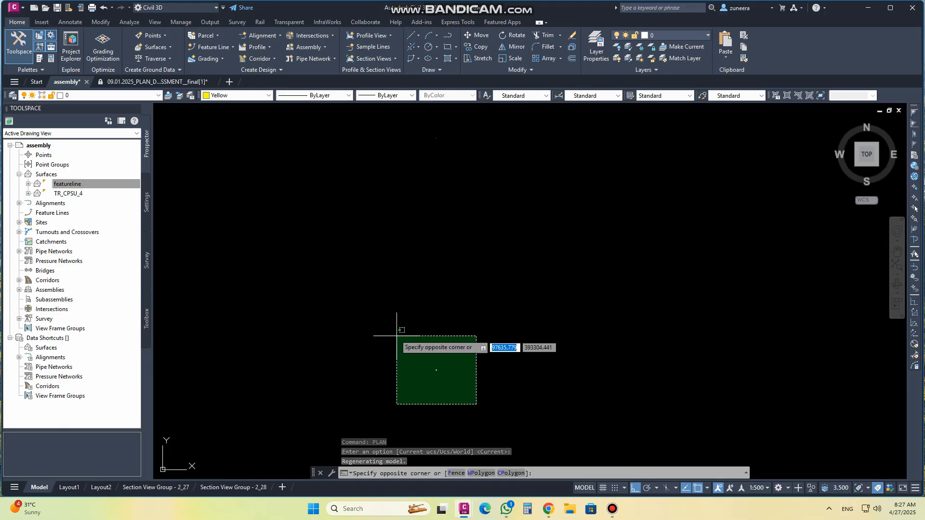
click(428, 358)
click(428, 359)
text(E)
key(Return)
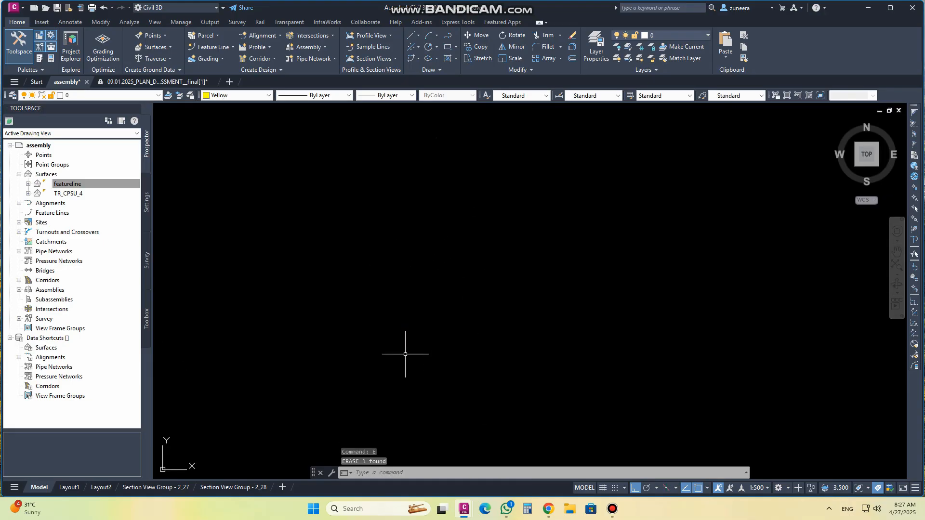
Set the parking corridor to rebuild automatically.
scroll(405, 223, up, 8)
scroll(443, 375, up, 5)
scroll(391, 336, up, 5)
scroll(474, 283, up, 2)
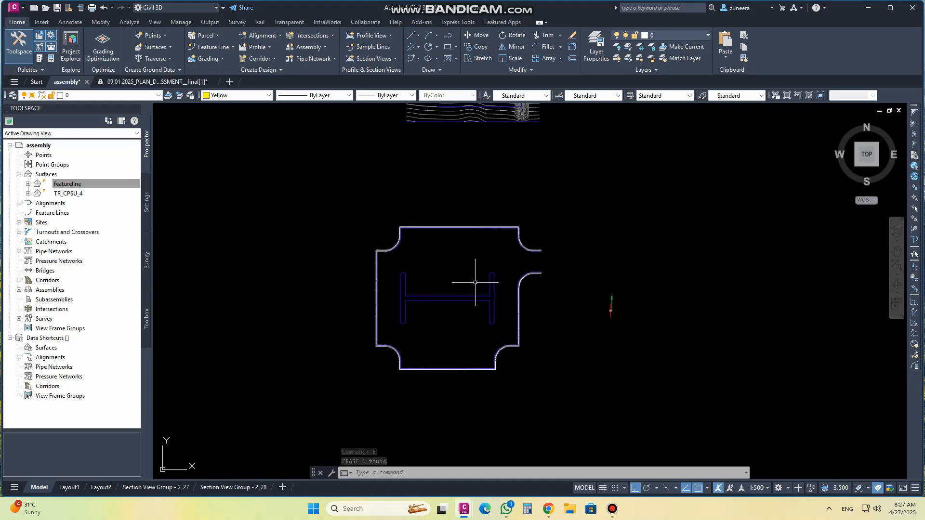
scroll(481, 285, up, 2)
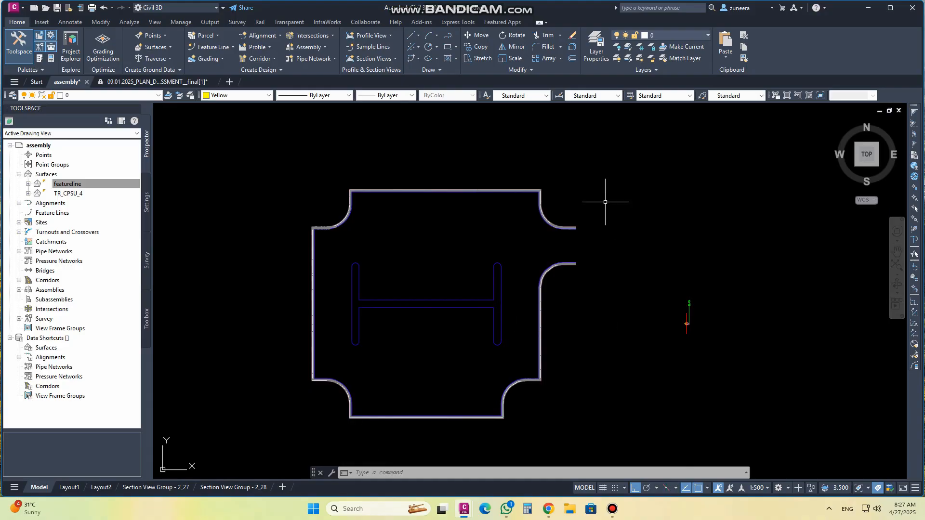
scroll(531, 202, up, 4)
scroll(569, 187, down, 4)
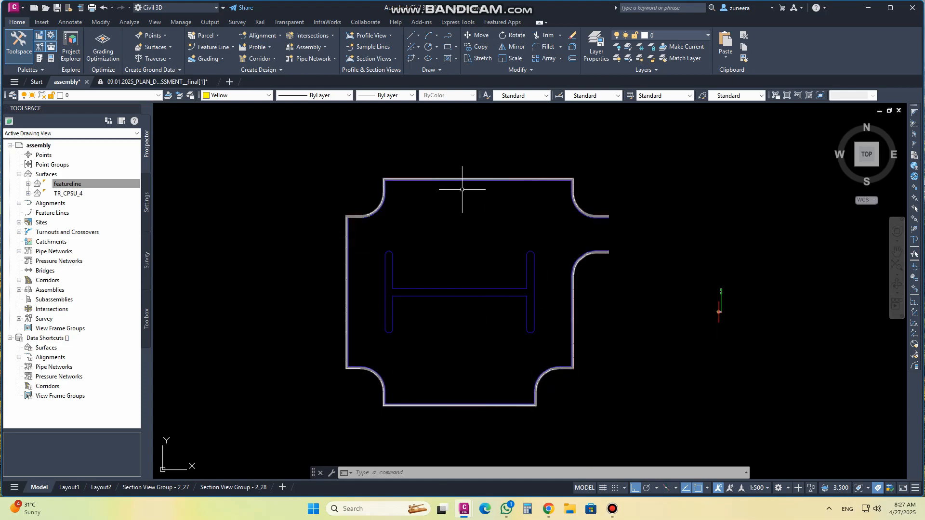
click(19, 280)
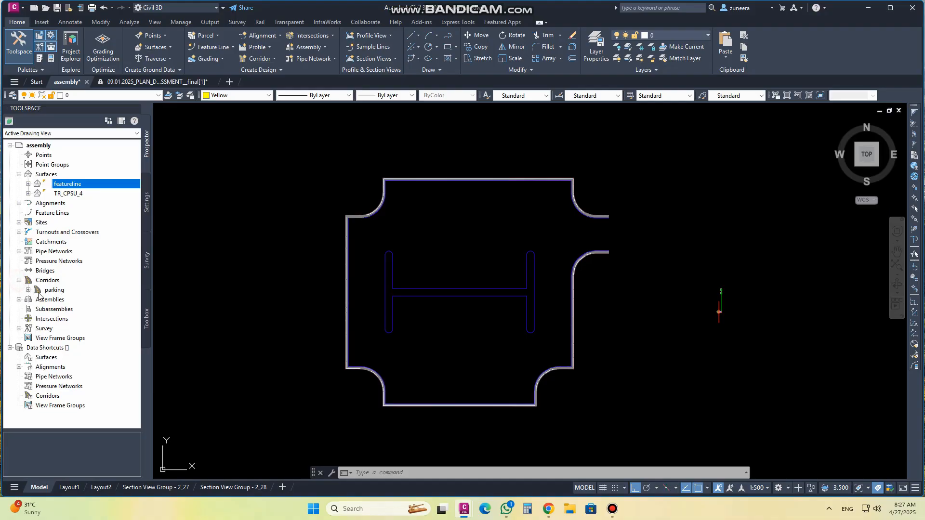
click(28, 290)
right_click(53, 290)
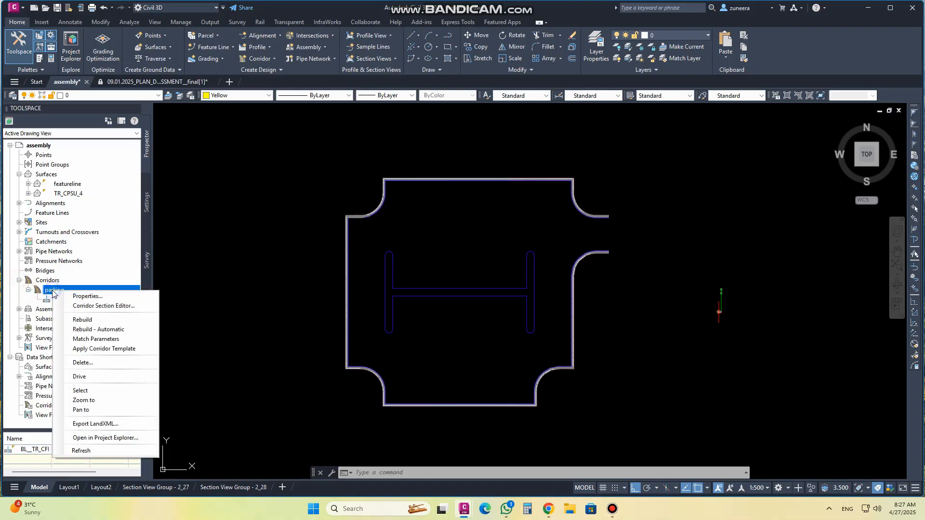
click(89, 330)
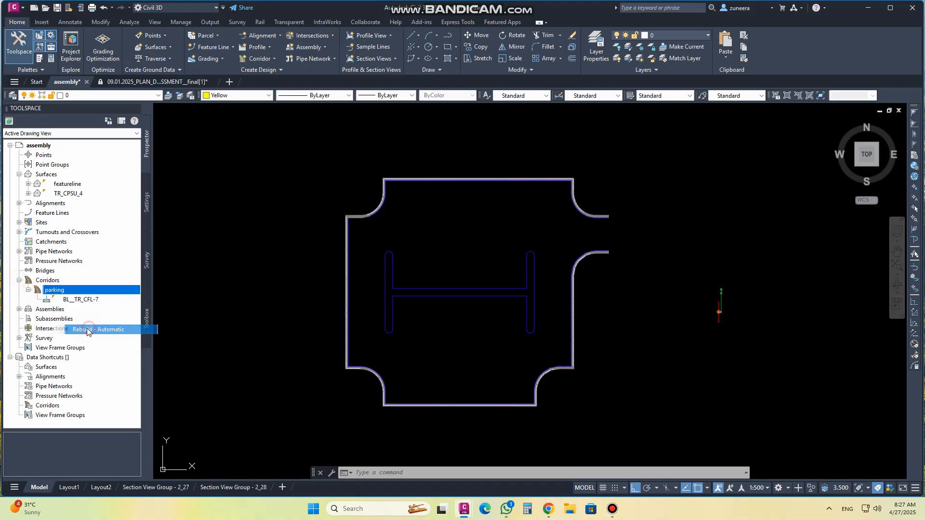
Add a second baseline of type feature line to the parking corridor, using the H-shaped island outline TR_CFL-8.
right_click(68, 291)
click(98, 298)
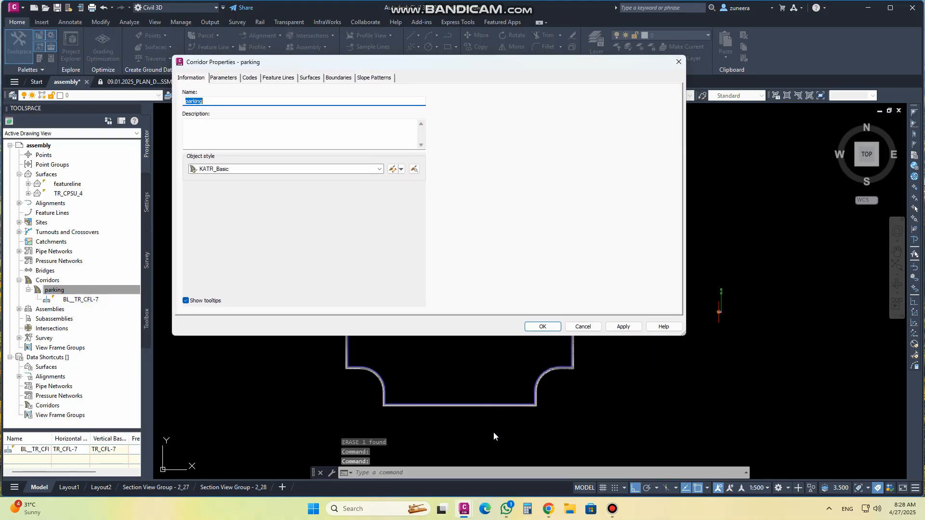
click(224, 77)
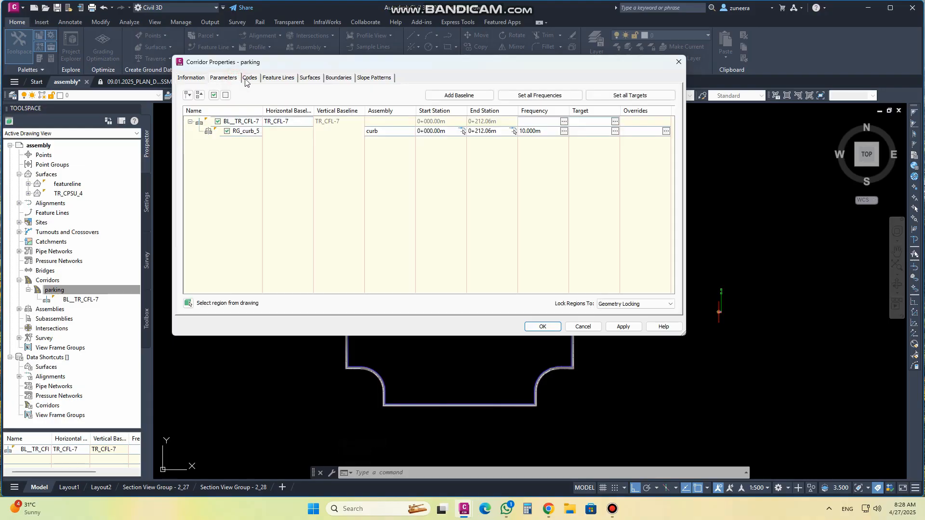
click(464, 97)
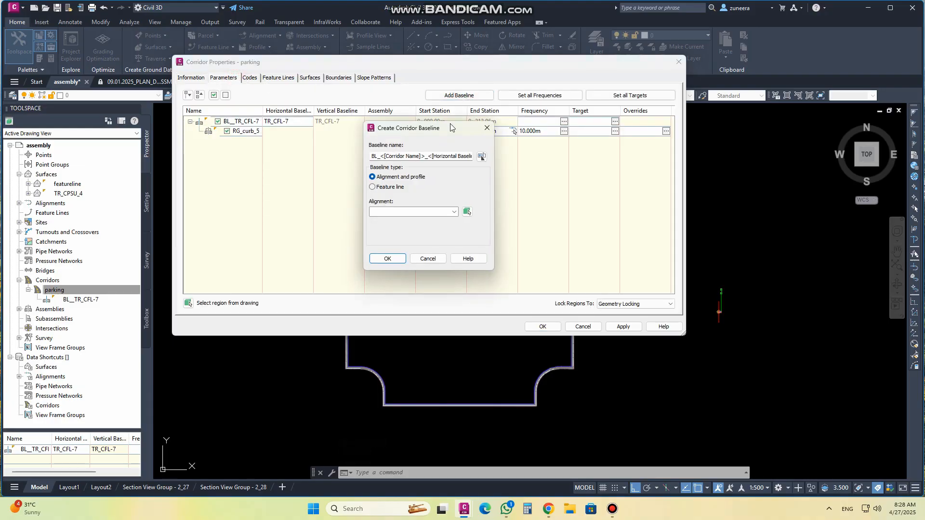
click(388, 188)
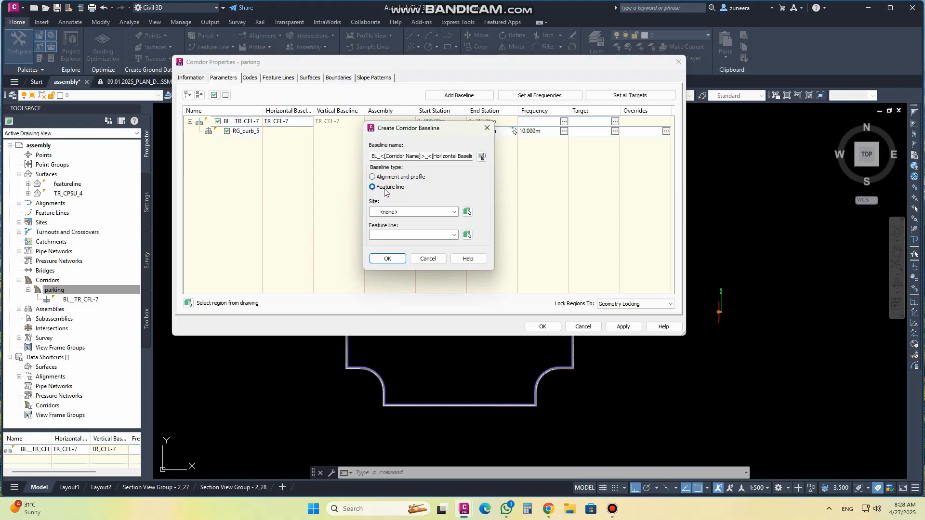
click(467, 235)
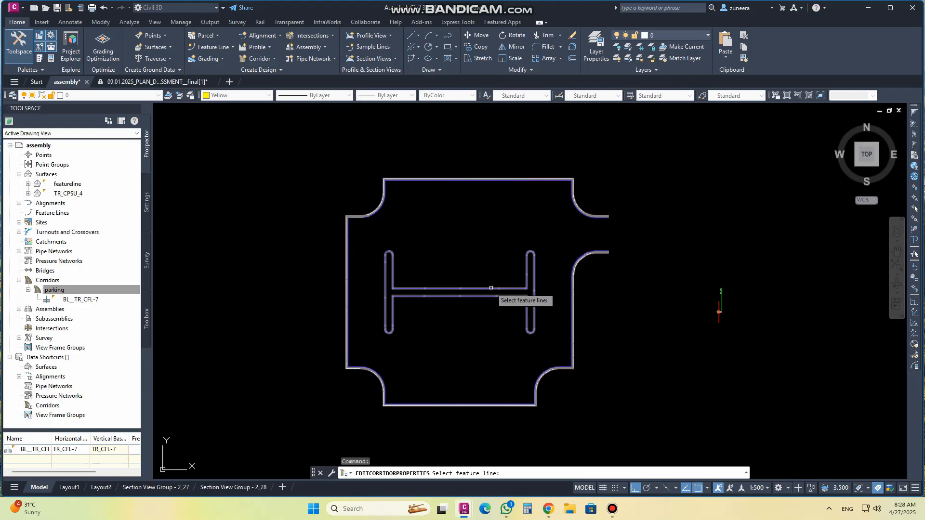
click(491, 288)
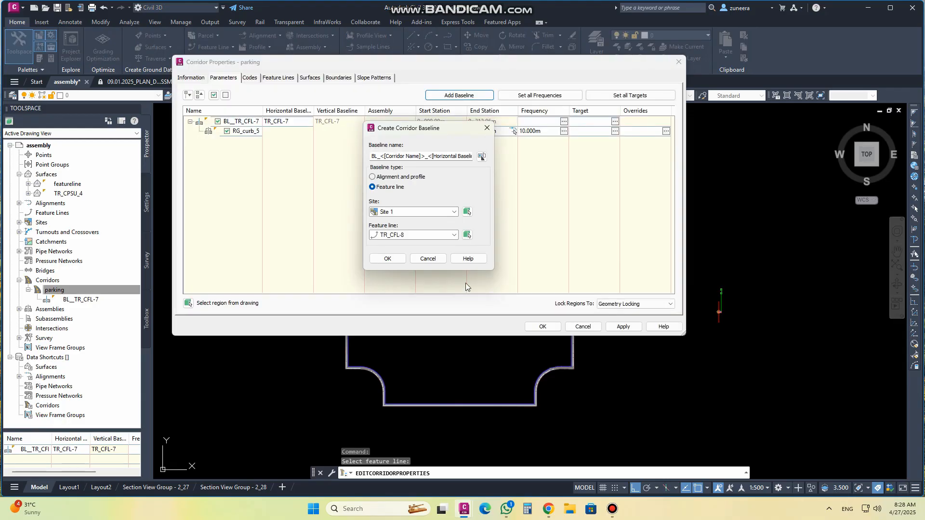
click(394, 259)
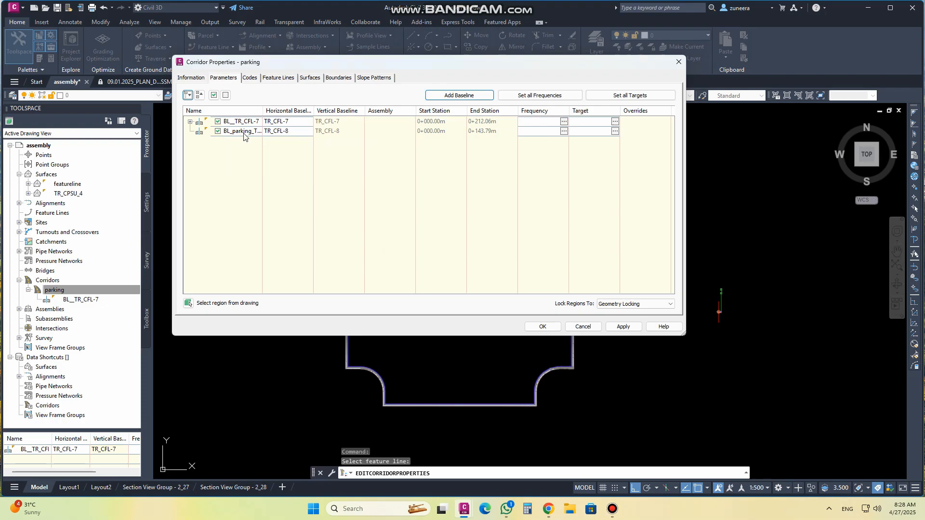
Add a region with the curb assembly to the island baseline and apply the corridor changes.
click(190, 123)
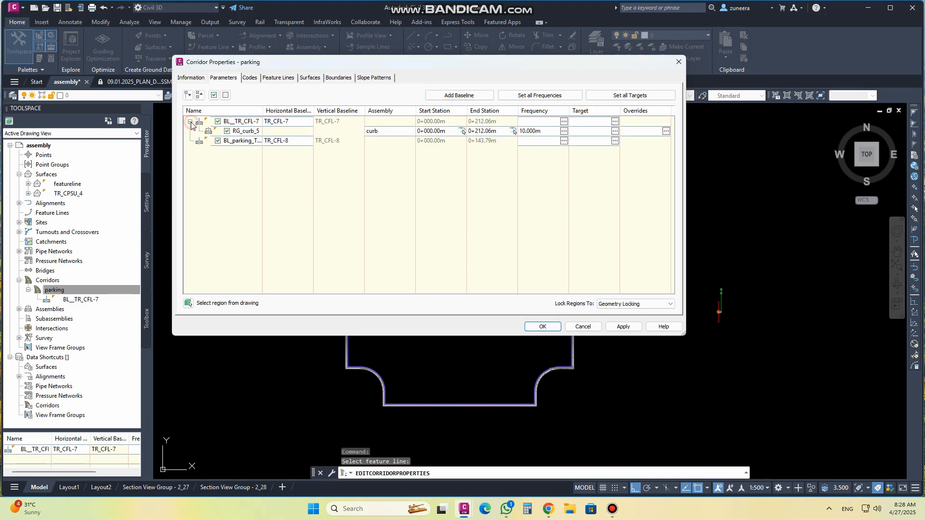
right_click(245, 140)
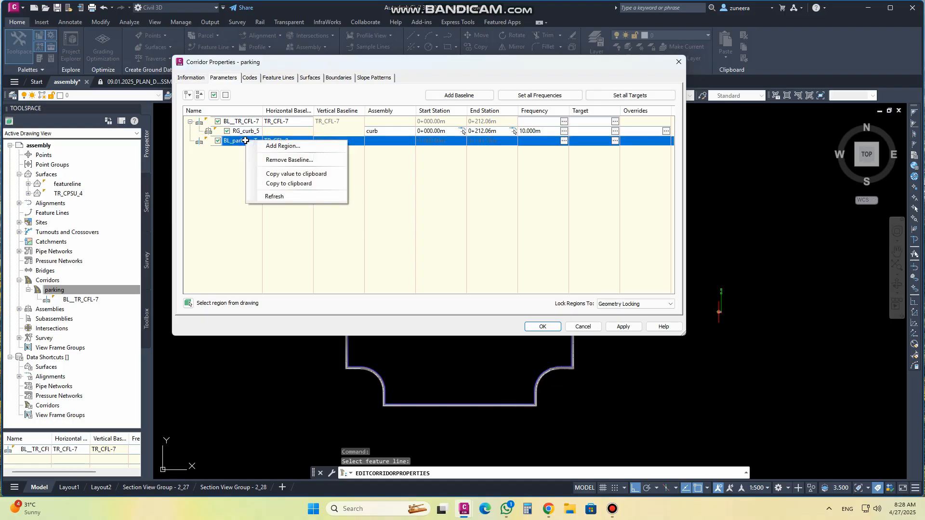
click(283, 147)
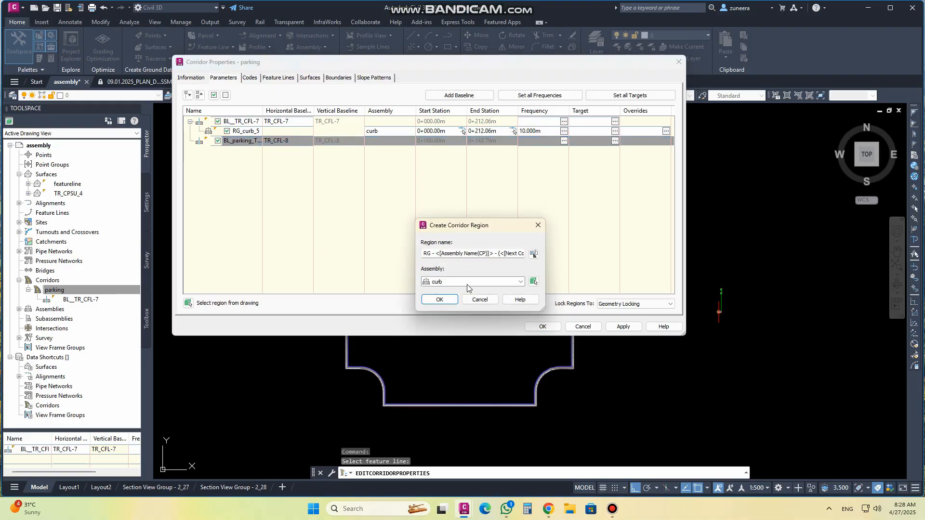
click(521, 282)
click(520, 282)
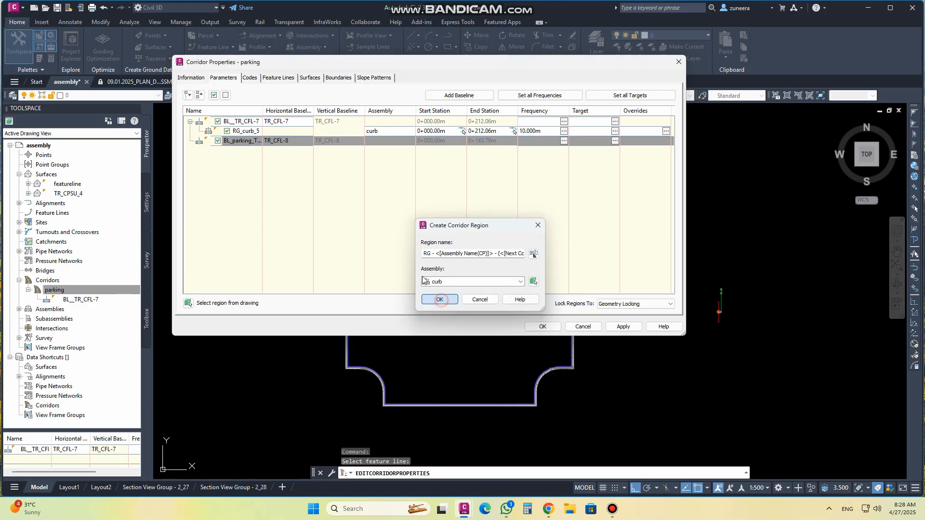
click(440, 300)
click(623, 326)
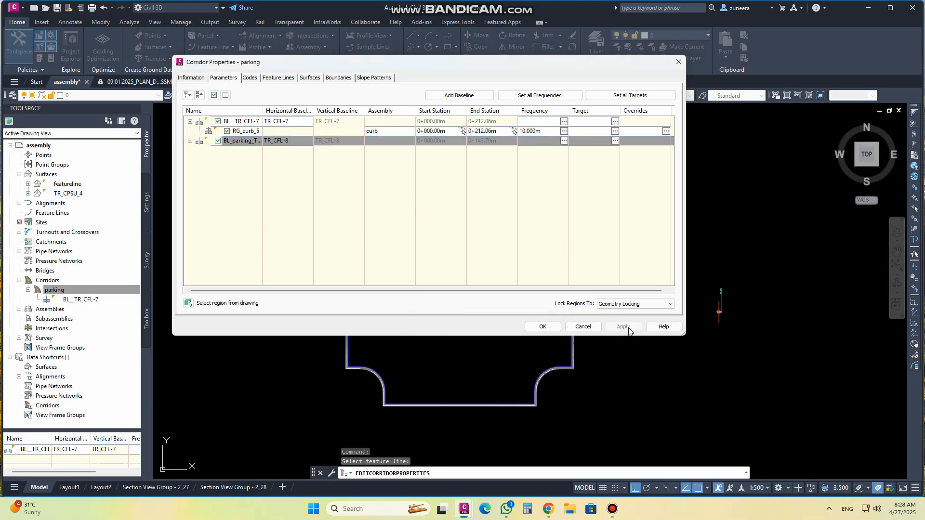
click(543, 327)
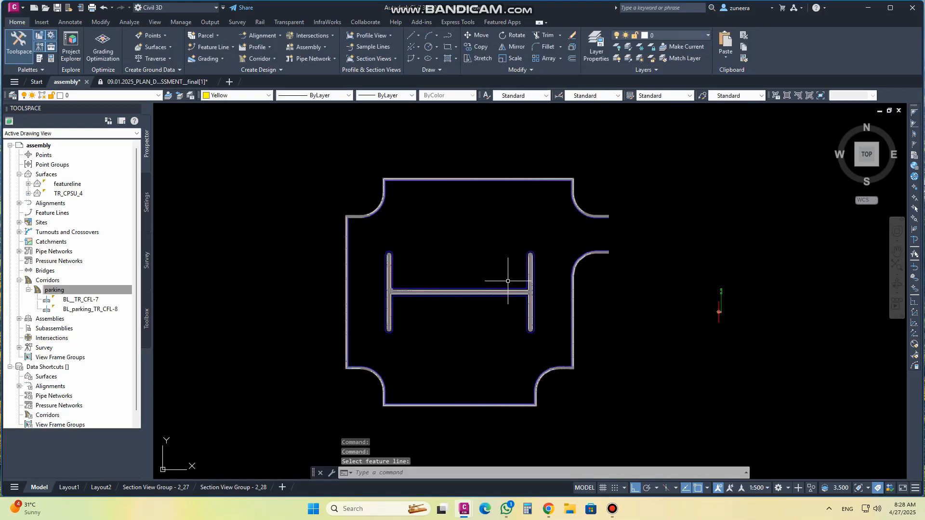
Open the whole parking corridor in the Object Viewer and turn it to a southwest isometric view.
scroll(507, 290, up, 4)
scroll(507, 289, up, 2)
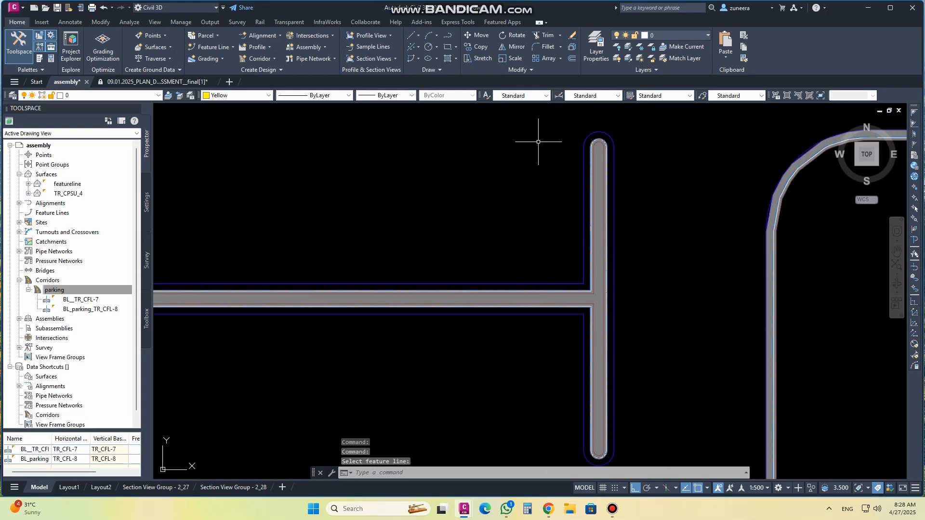
scroll(504, 291, down, 6)
click(640, 419)
click(298, 186)
click(57, 48)
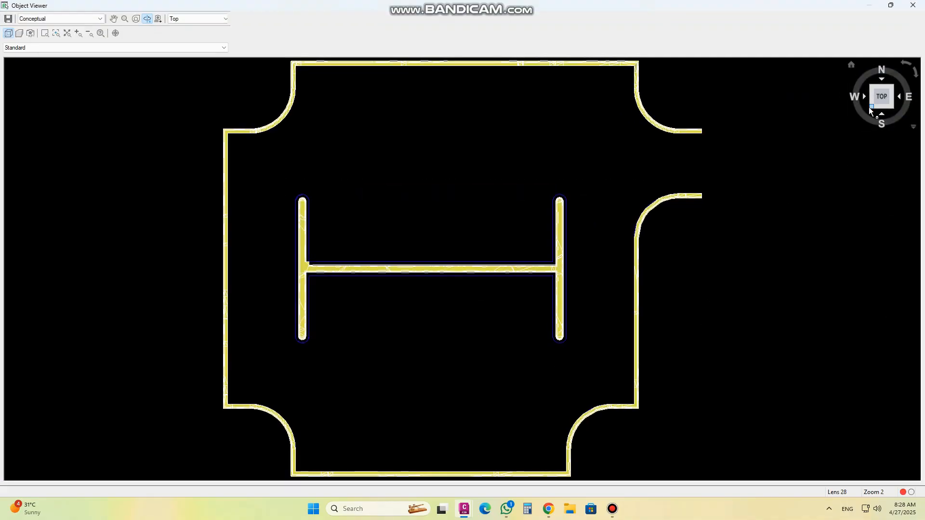
click(870, 110)
Examine the 3D curbs along the H-shaped island and the outer parking outline.
middle_drag(474, 123, 467, 239)
scroll(460, 231, up, 4)
scroll(428, 173, up, 2)
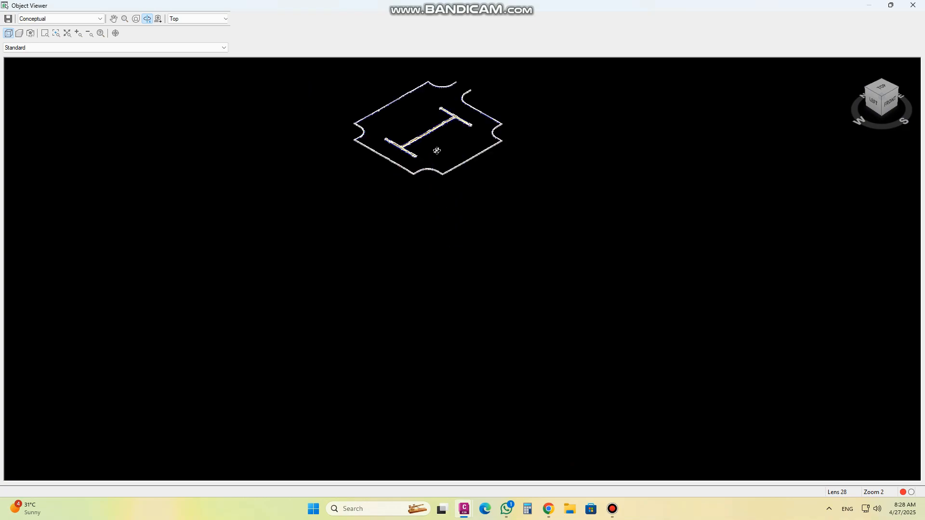
middle_drag(437, 151, 456, 338)
scroll(401, 261, up, 6)
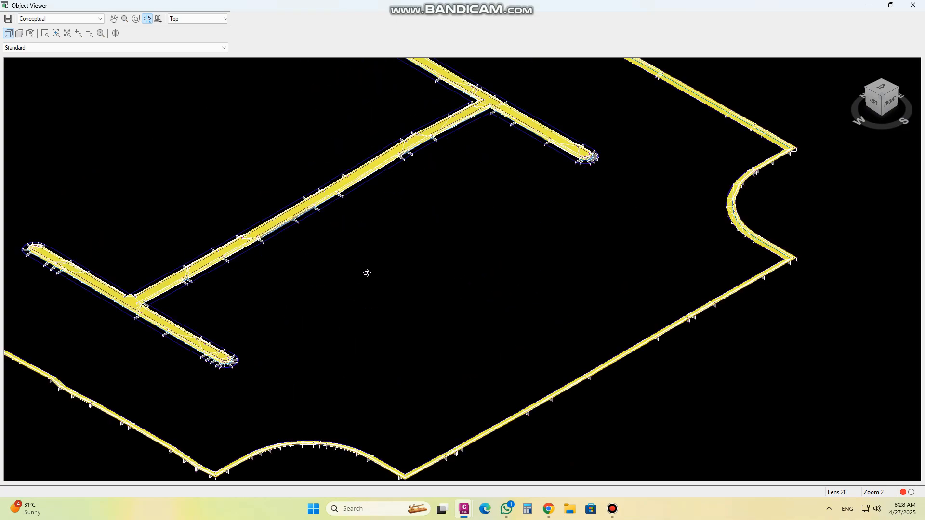
middle_drag(367, 274, 489, 273)
scroll(490, 275, down, 2)
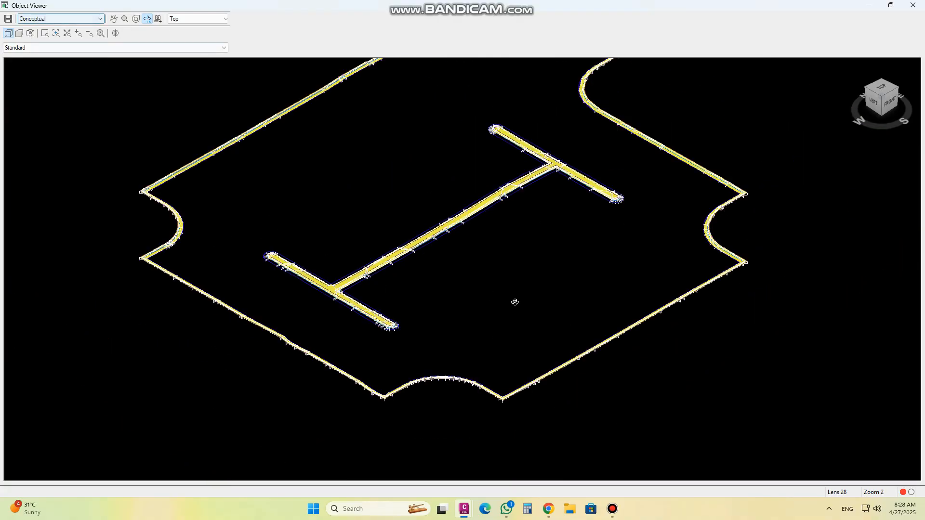
scroll(374, 310, up, 5)
scroll(363, 295, down, 2)
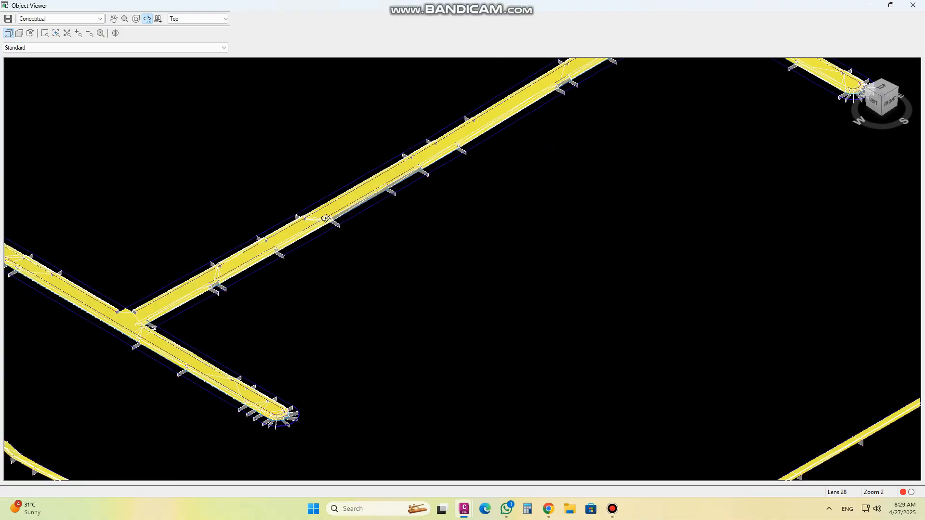
Check the corridor curbs in 3D once more, close the Object Viewer and clear the selection.
scroll(345, 247, up, 4)
scroll(353, 264, down, 6)
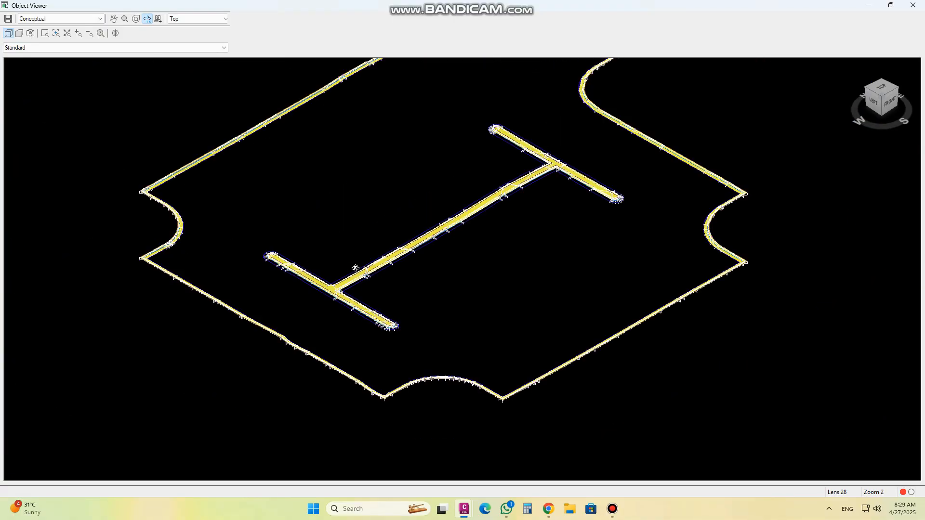
key(Escape)
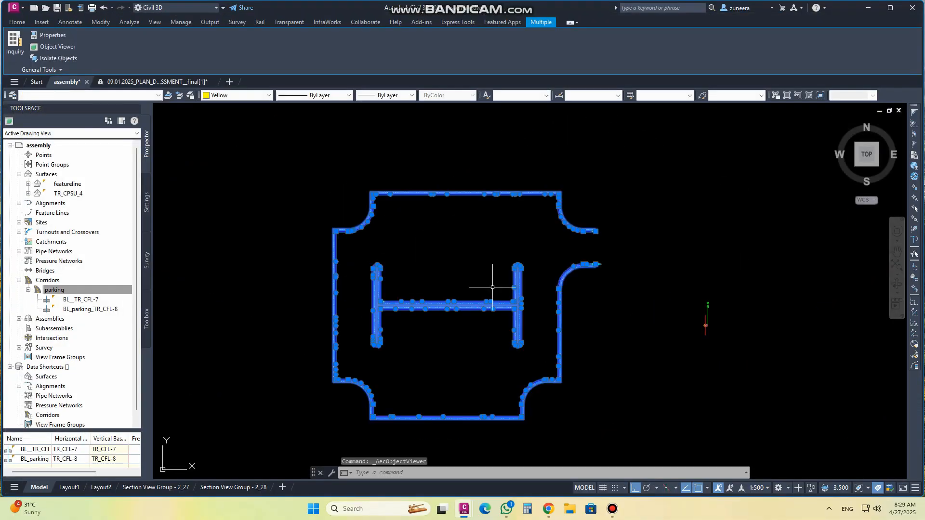
key(Escape)
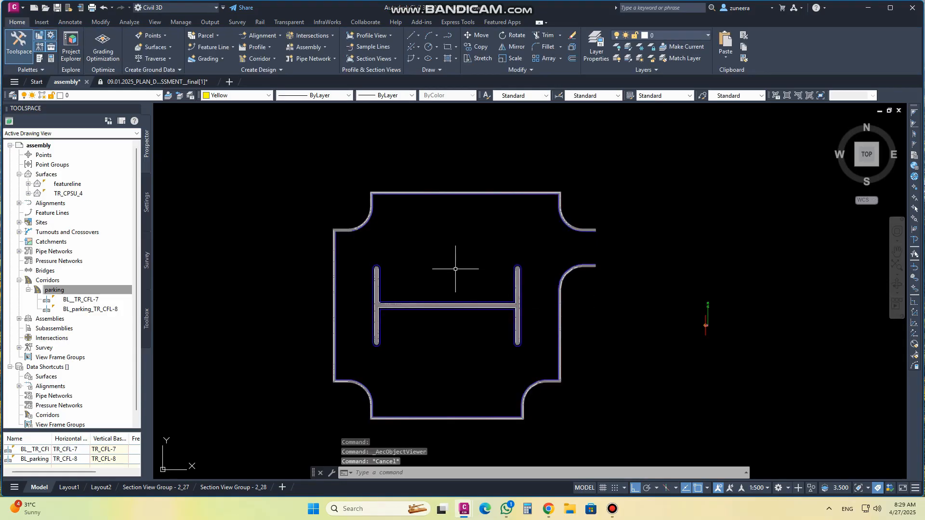
Create a corridor surface named sur_parking in the properties of the parking corridor.
right_click(69, 294)
click(89, 299)
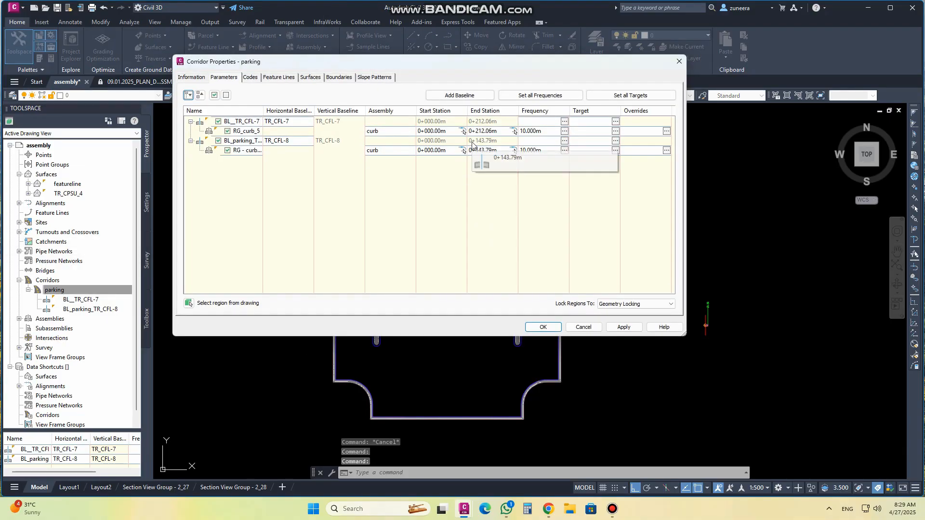
click(310, 77)
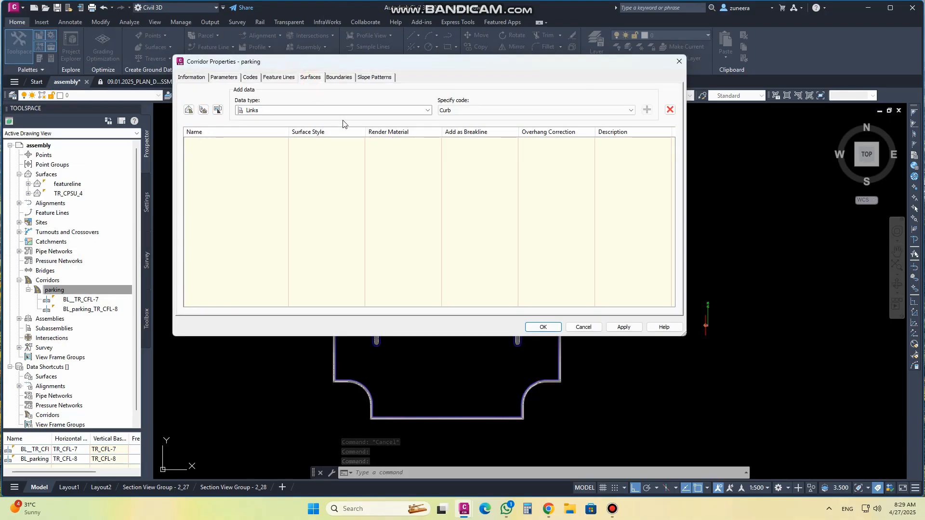
click(188, 111)
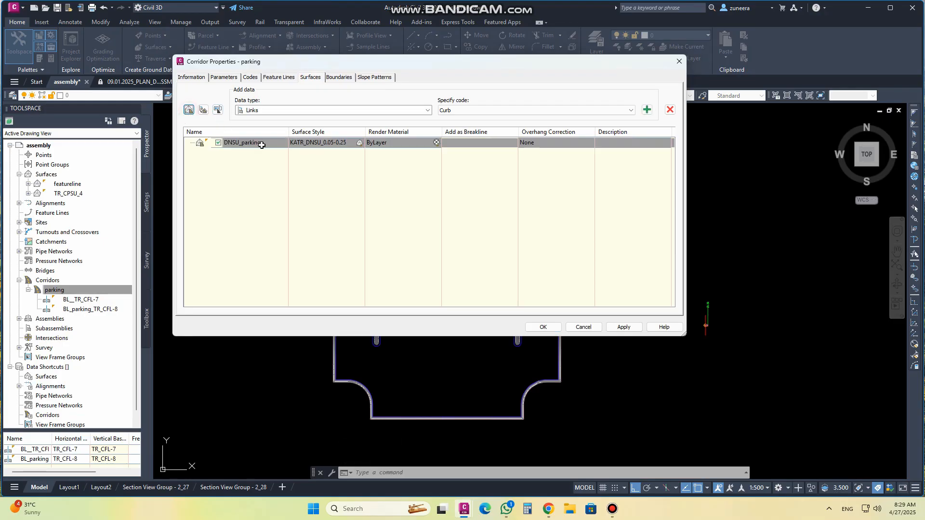
click(263, 143)
click(241, 145)
click(206, 145)
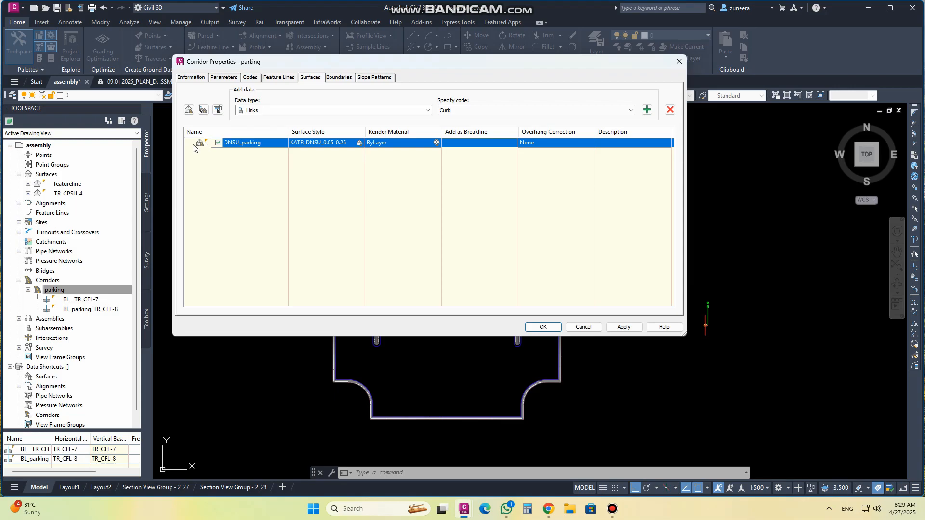
click(241, 143)
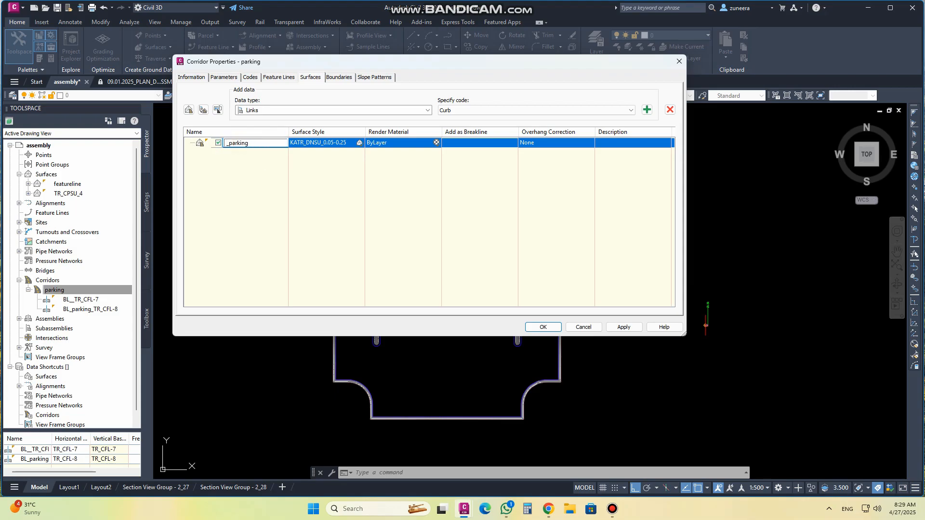
click(427, 177)
Add the feature line codes Back_Curb and Flange as data to the sur_parking surface.
click(427, 111)
click(268, 120)
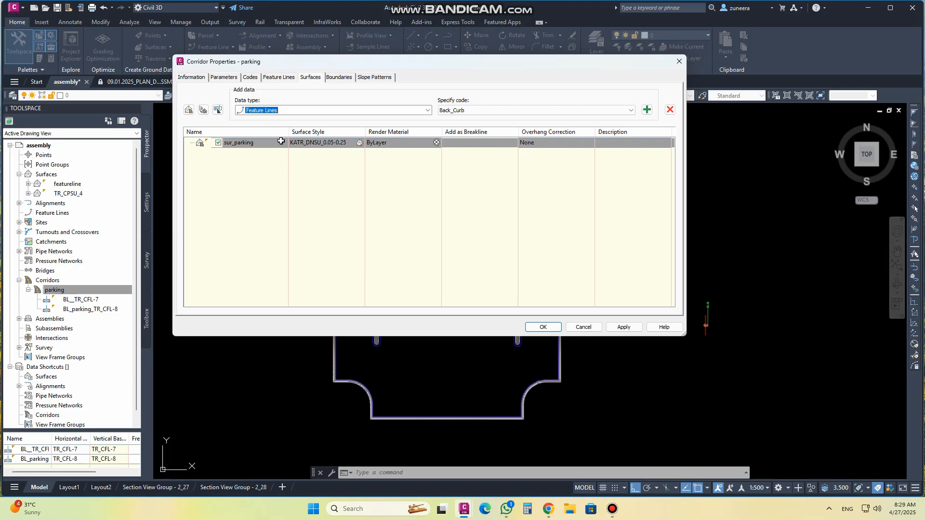
click(481, 109)
click(482, 109)
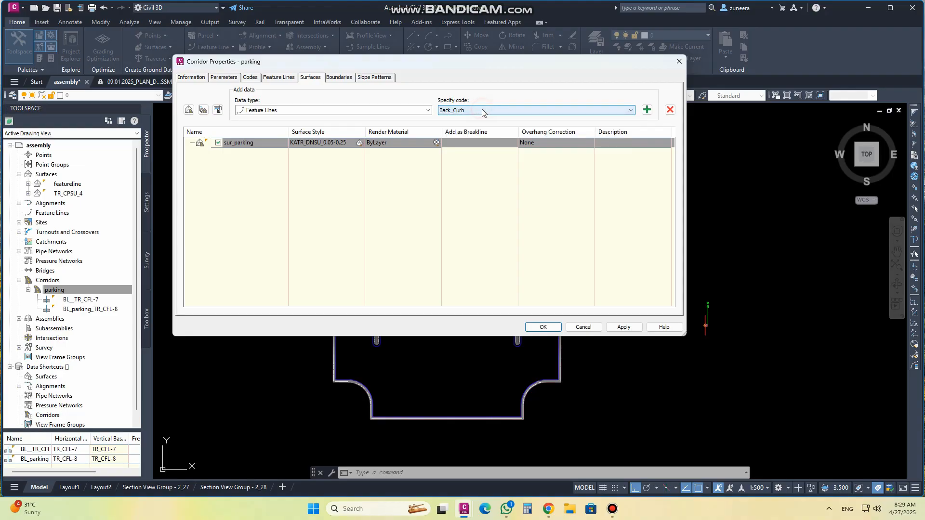
click(647, 109)
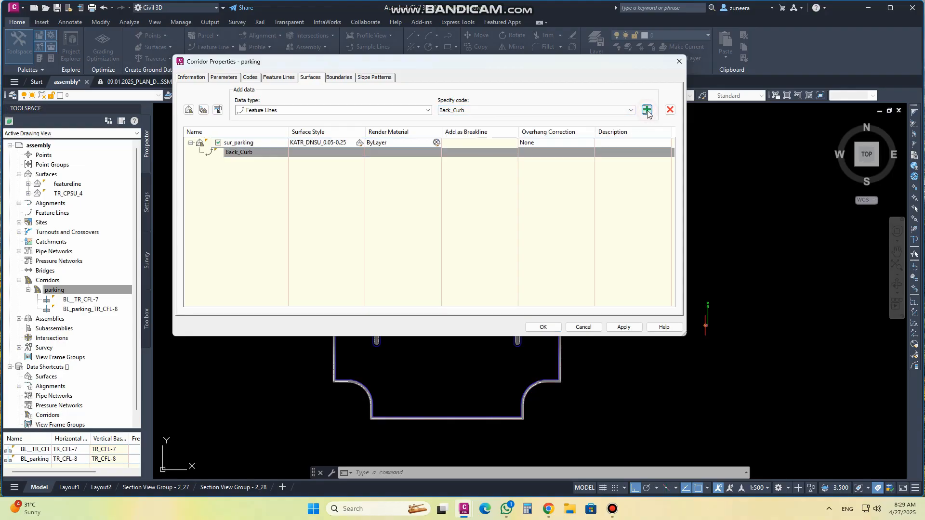
click(631, 111)
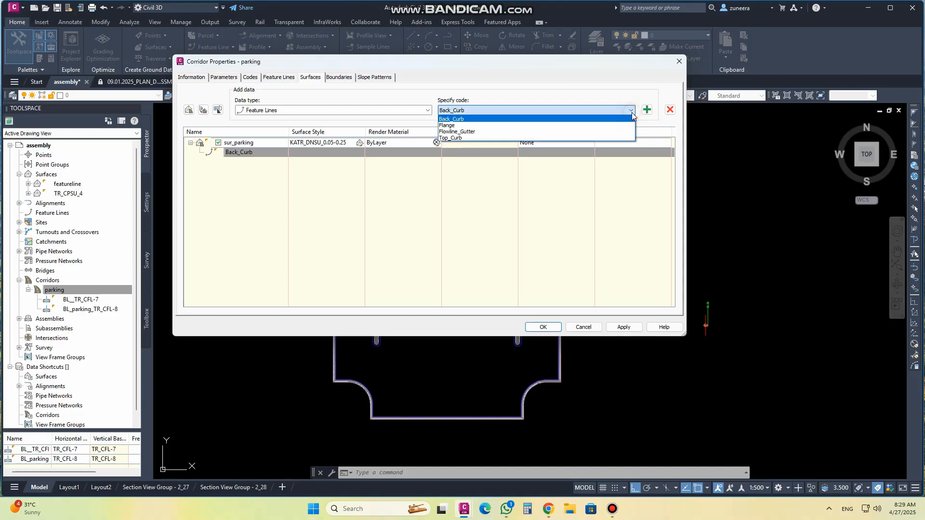
click(482, 124)
click(647, 110)
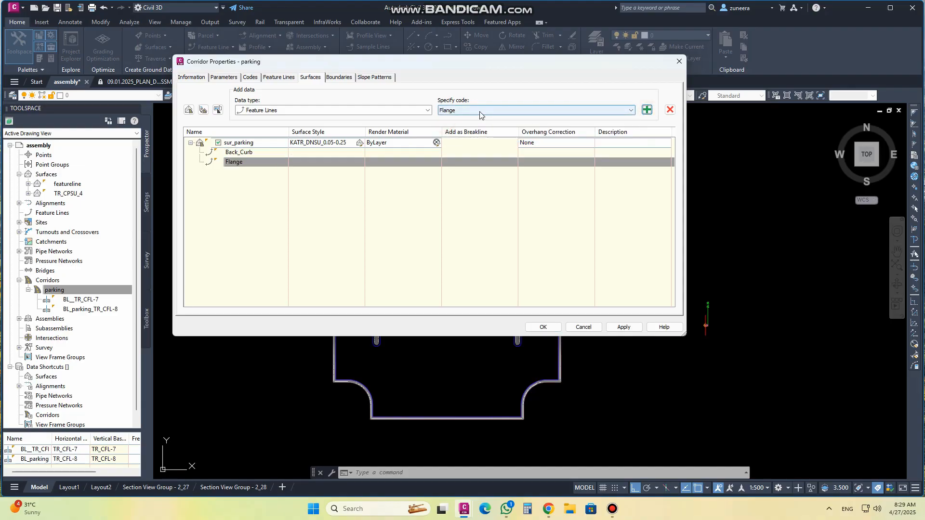
Add the feature line codes Flowline_Gutter and Top_Curb to sur_parking and apply the changes to the corridor.
click(477, 110)
click(465, 131)
click(647, 110)
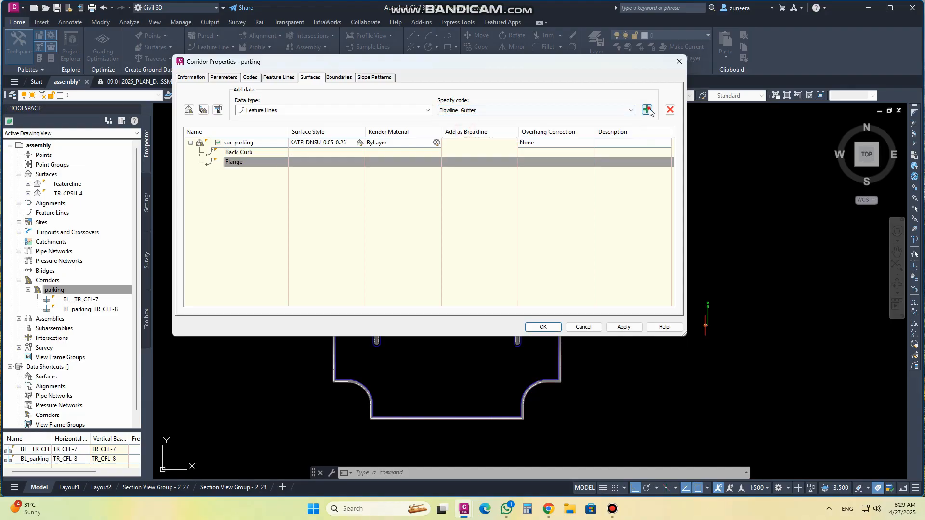
click(467, 110)
click(462, 138)
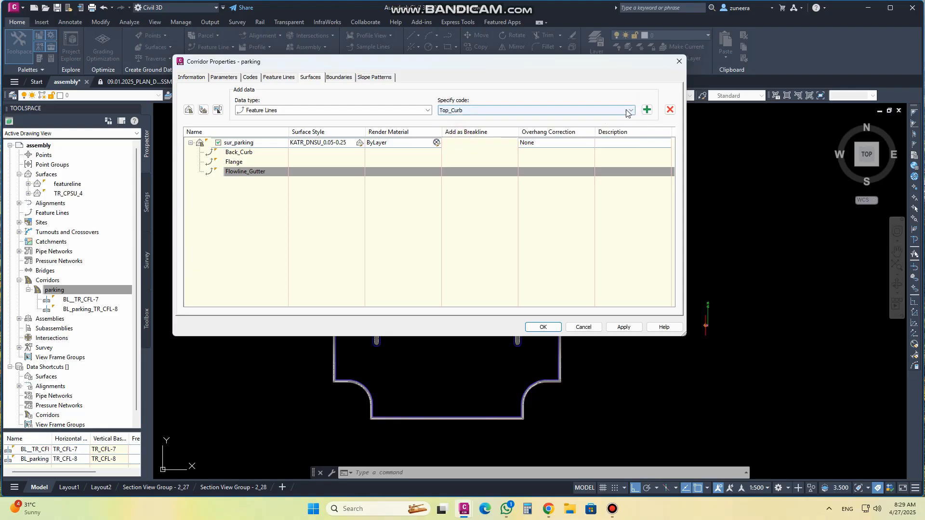
click(647, 110)
click(625, 327)
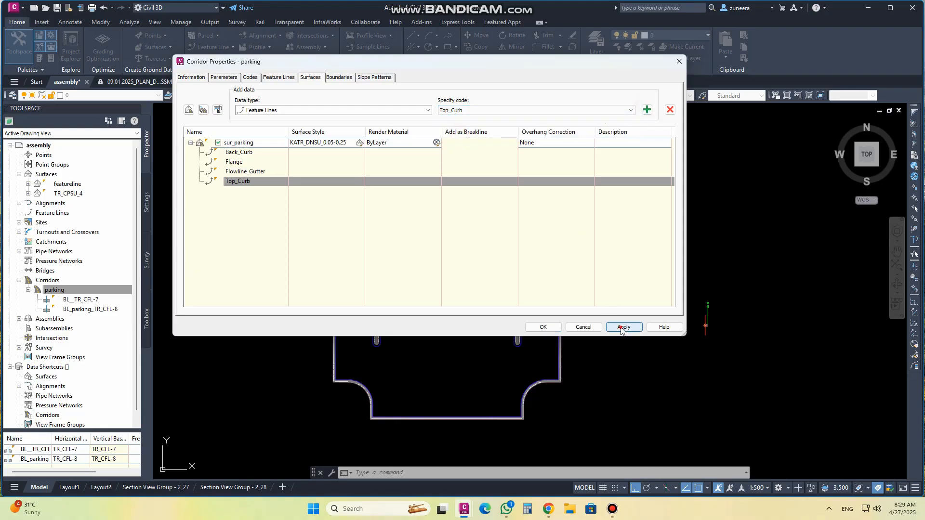
click(547, 327)
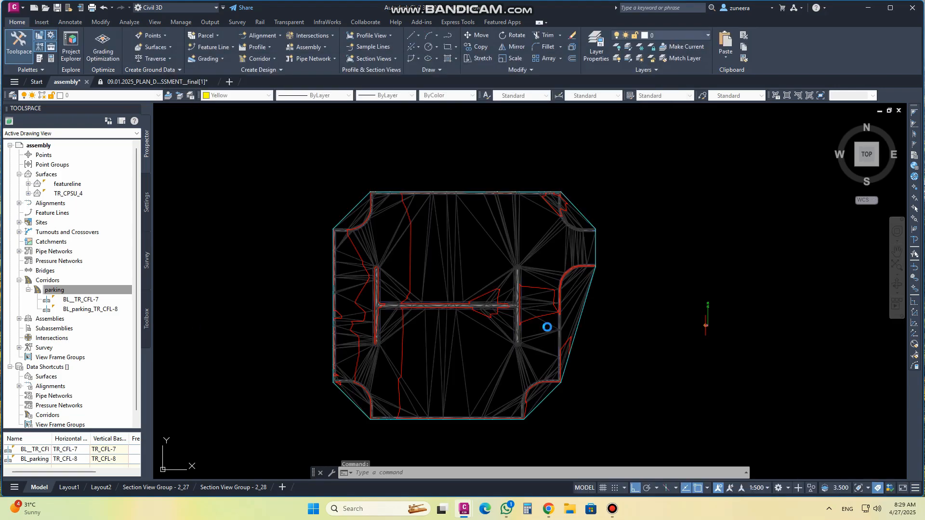
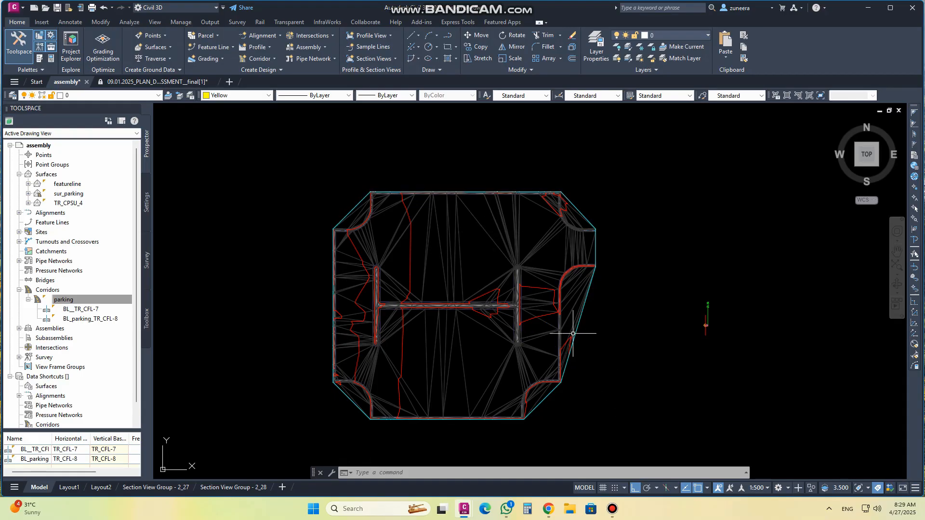
View the corridor together with its new surface in the Object Viewer from the southwest isometric direction, and close it again.
click(628, 414)
click(279, 144)
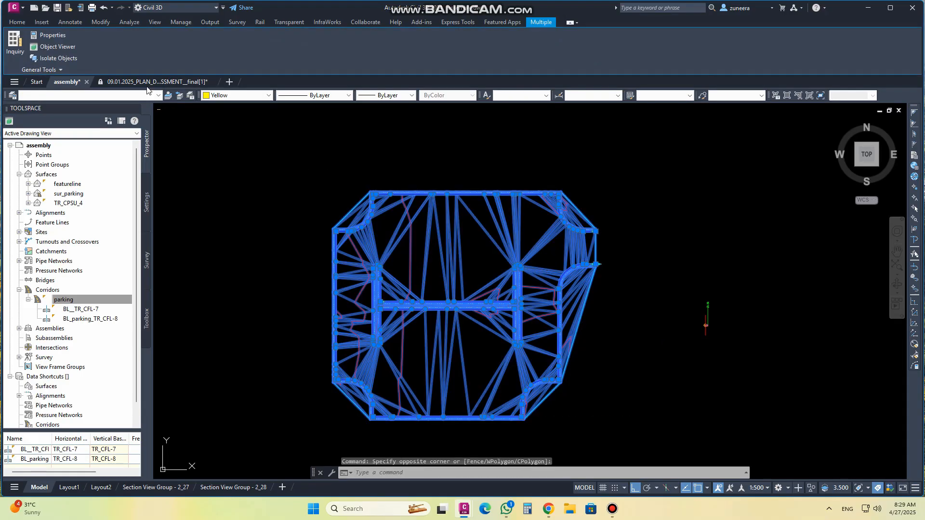
click(70, 49)
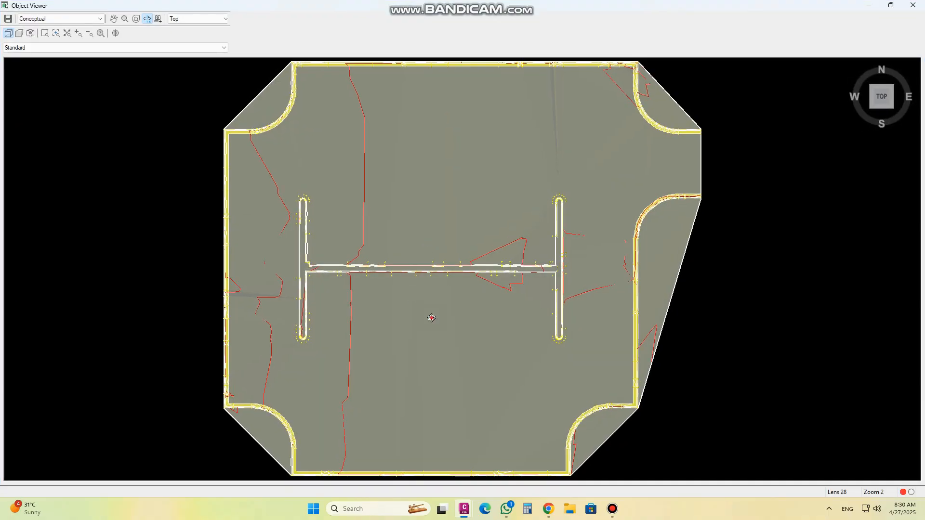
scroll(447, 307, up, 4)
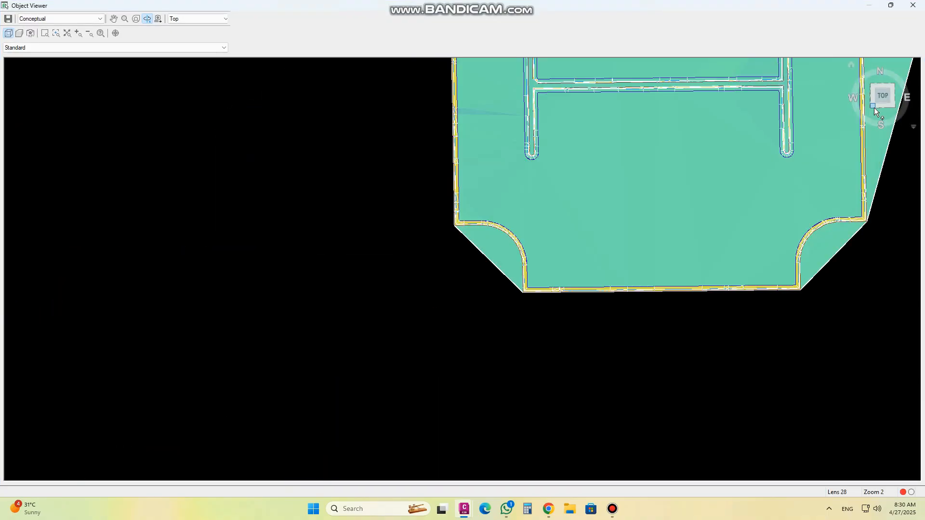
click(871, 105)
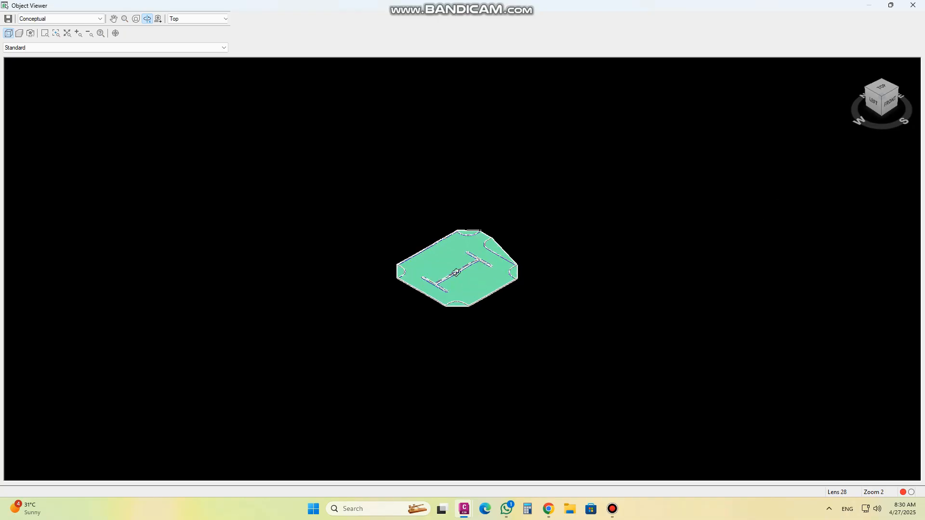
scroll(456, 273, up, 3)
scroll(477, 283, up, 2)
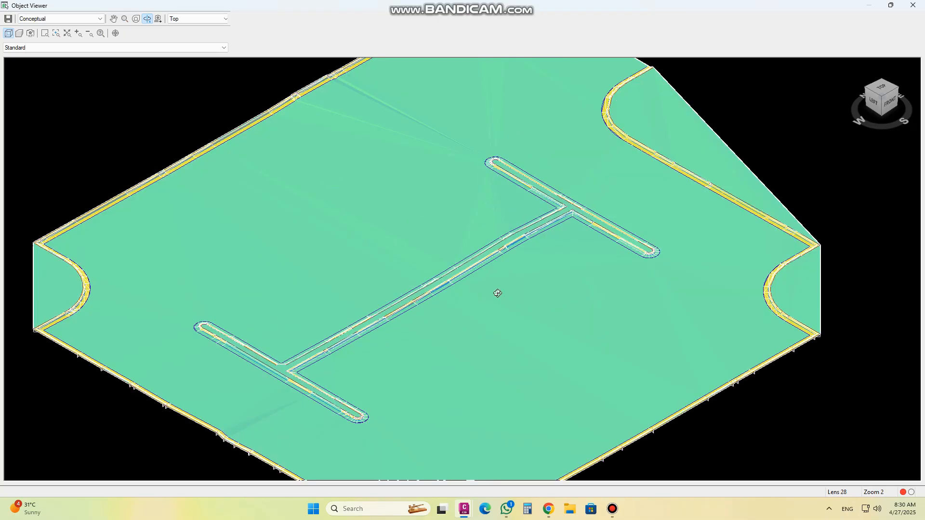
key(Escape)
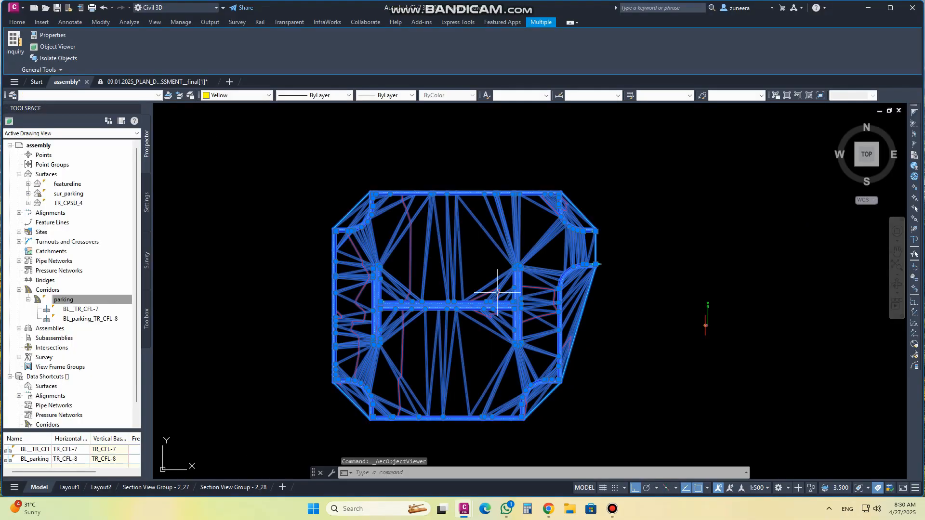
key(Escape)
Open only the sur_parking surface in the Object Viewer and turn it to a southwest isometric view.
click(581, 254)
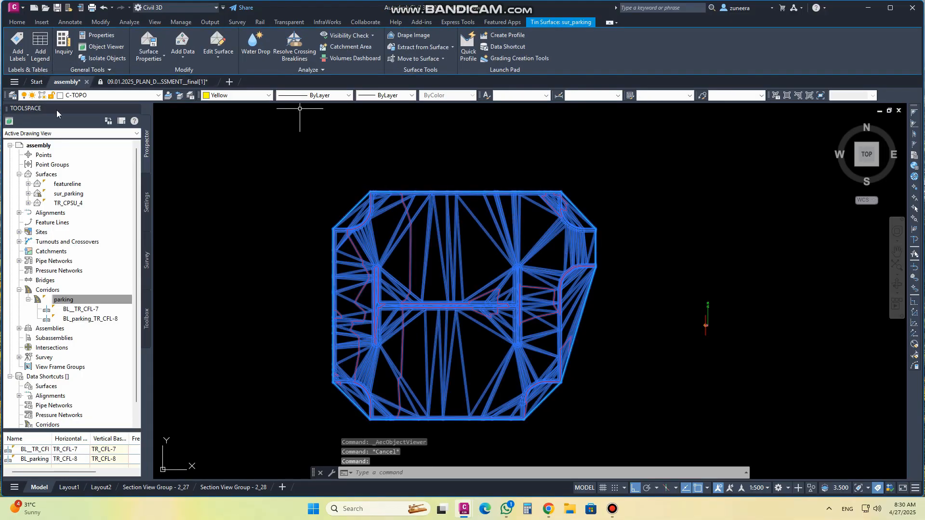
right_click(567, 238)
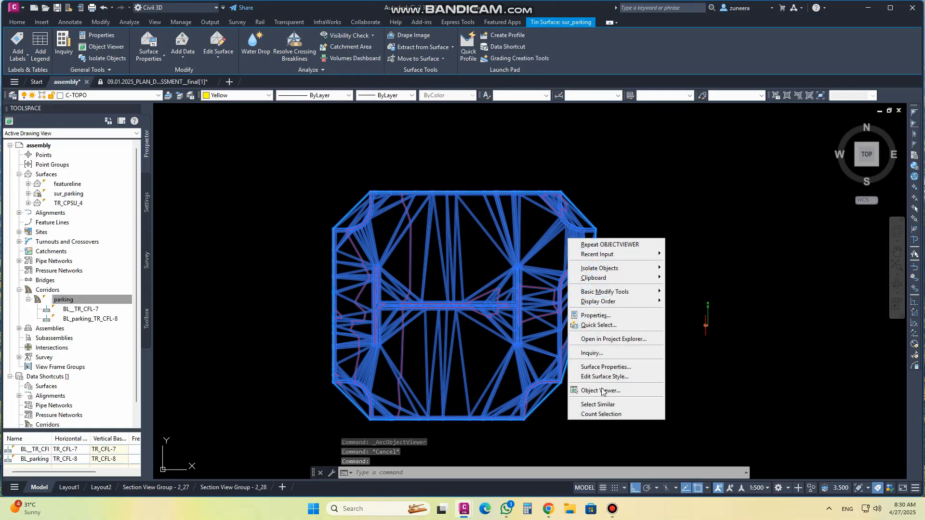
click(595, 392)
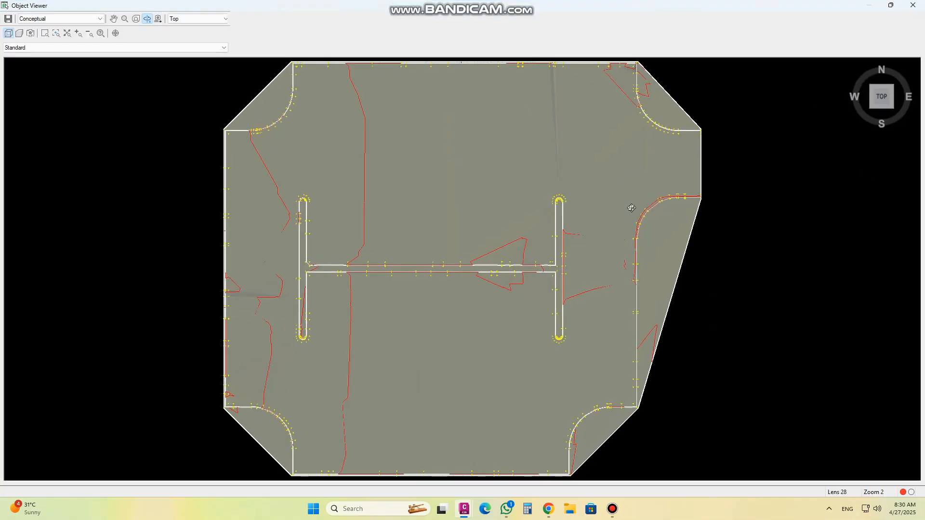
click(872, 113)
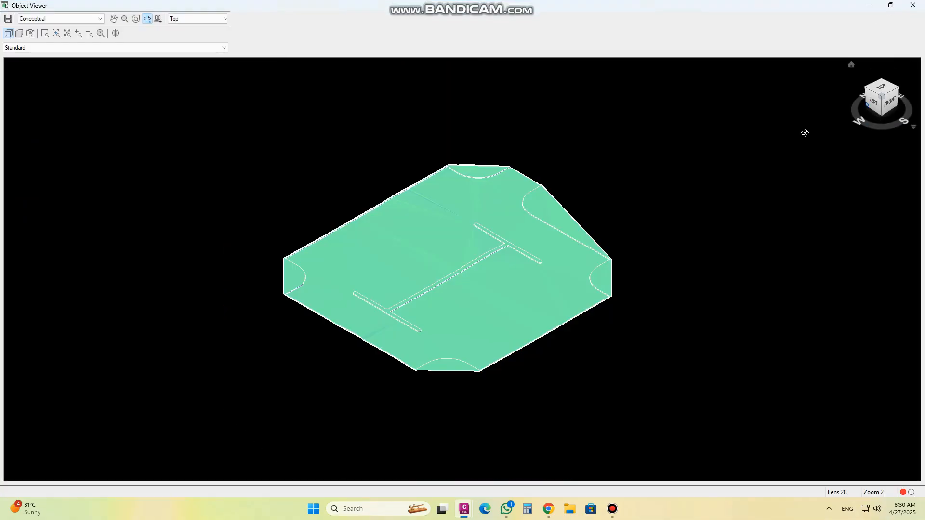
Examine the 3D surface along the H-shaped island, the outer edge and the corner areas, and close the viewer.
scroll(442, 307, up, 5)
drag(580, 320, 465, 375)
scroll(527, 241, up, 5)
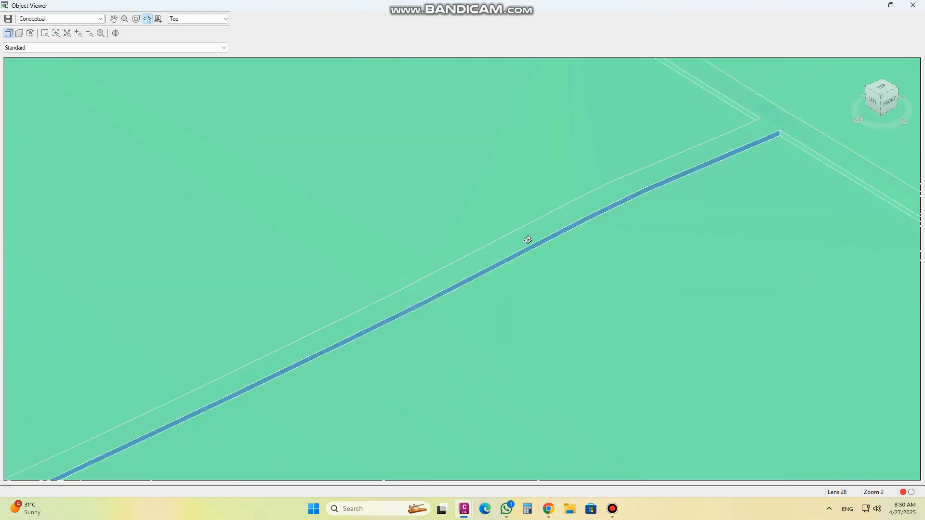
scroll(510, 328, down, 5)
scroll(493, 114, up, 3)
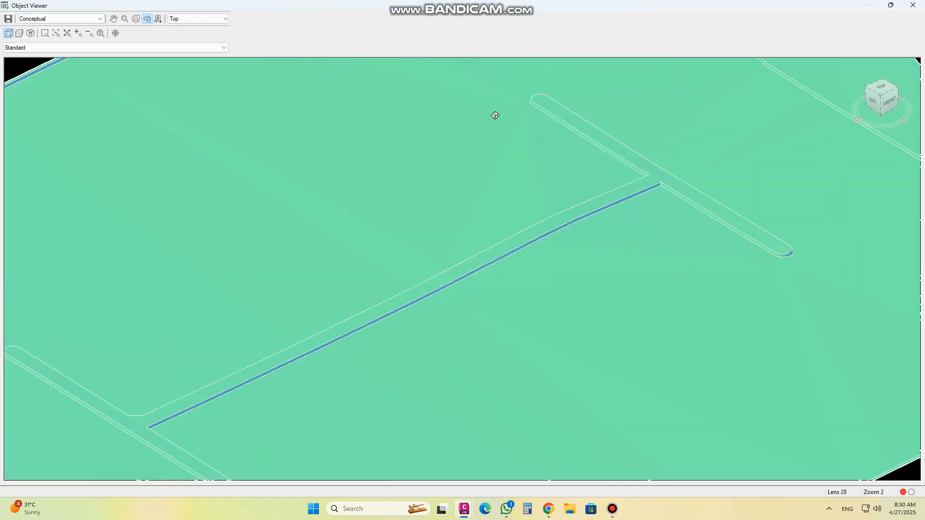
middle_drag(493, 123, 477, 375)
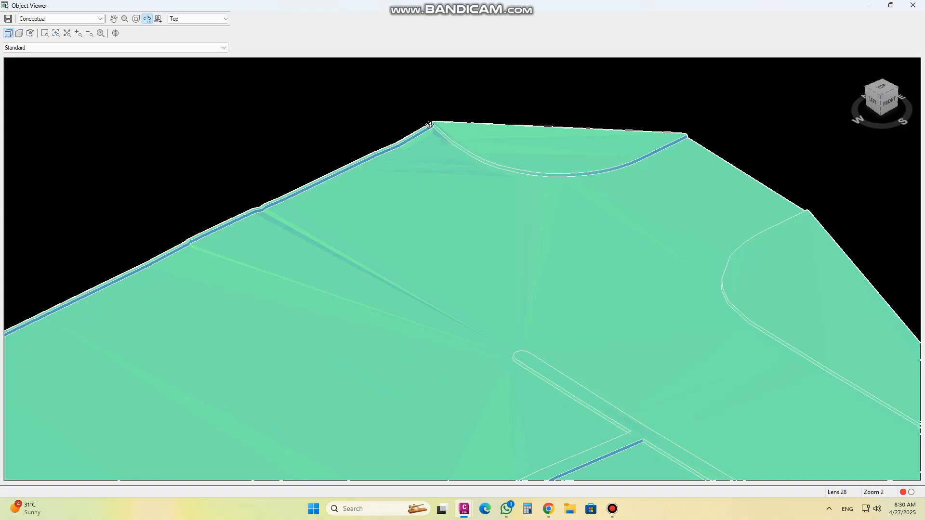
scroll(610, 146, down, 4)
middle_drag(526, 252, 595, 124)
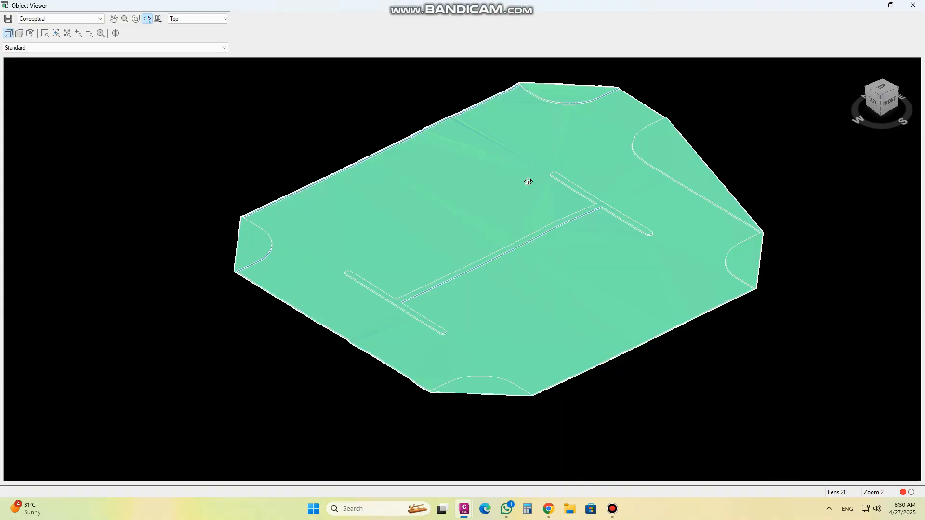
scroll(477, 390, up, 3)
scroll(488, 387, down, 2)
scroll(708, 171, up, 2)
scroll(612, 200, down, 3)
key(Escape)
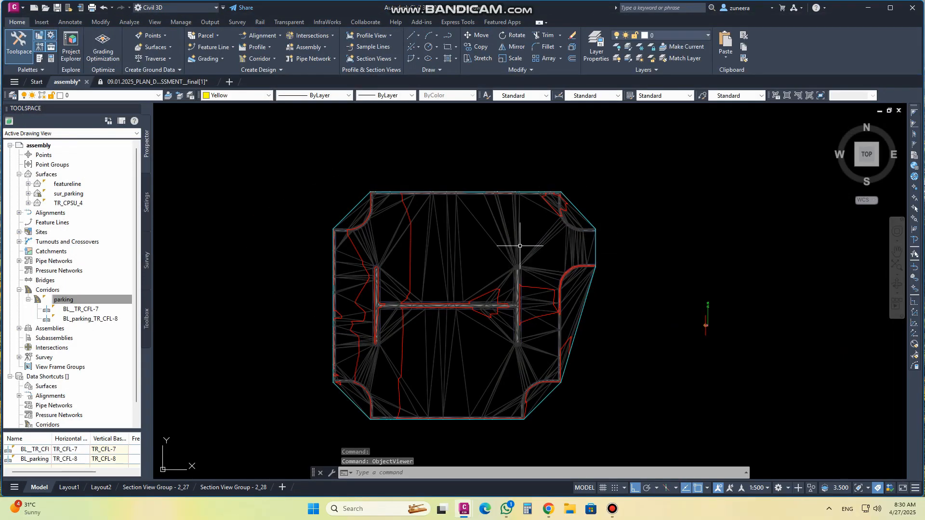
Draw a straight horizontal polyline across the parking area, between the H-shaped island and the north edge.
scroll(485, 275, up, 2)
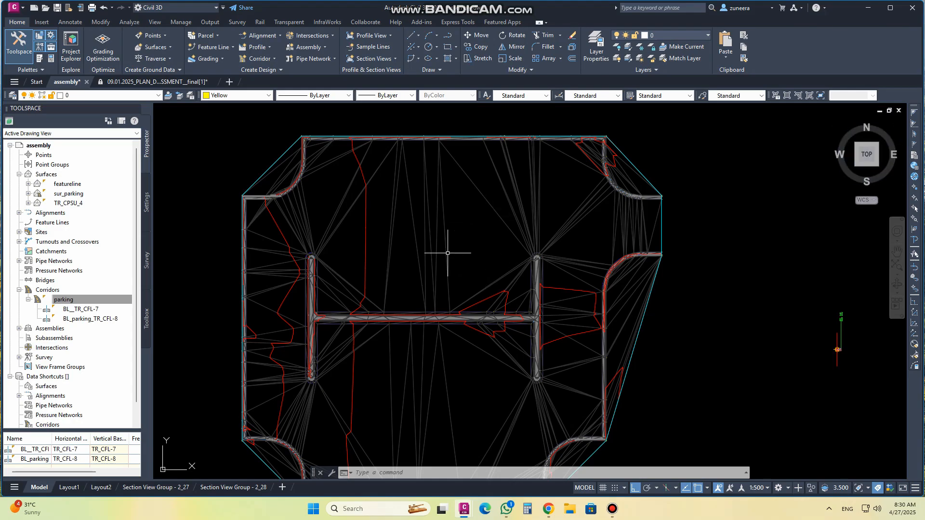
click(534, 203)
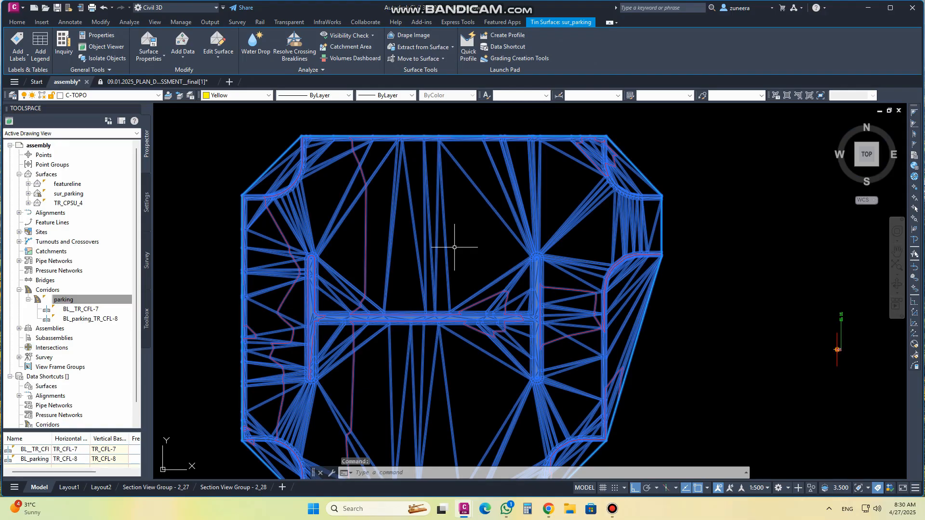
key(Escape)
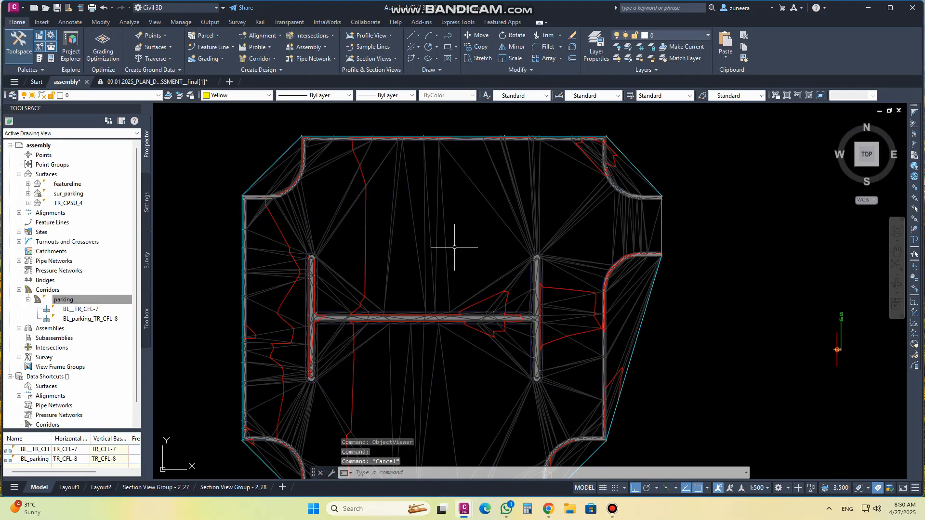
key(Return)
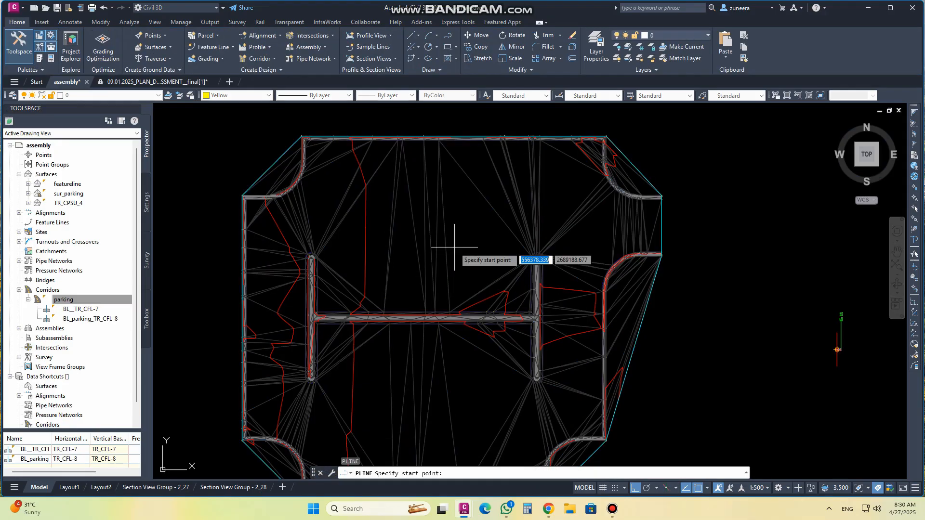
click(320, 211)
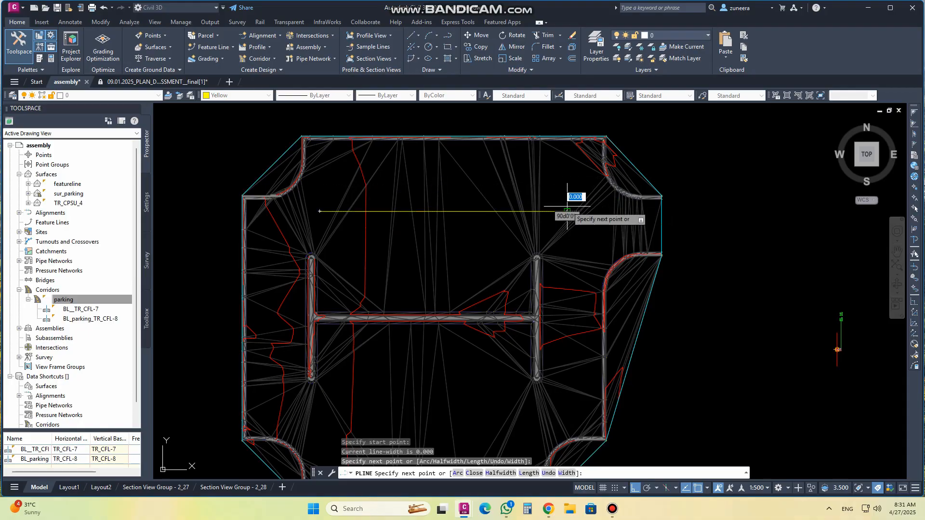
key(Escape)
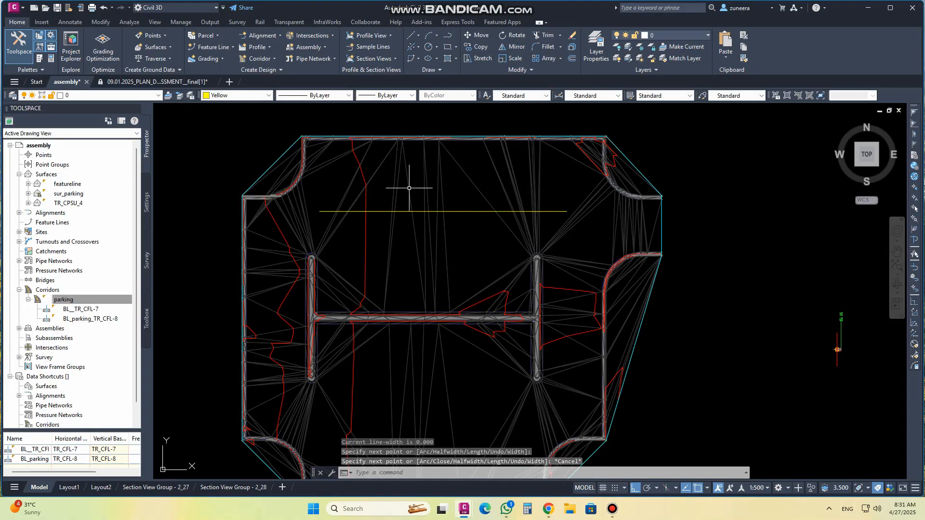
Move the new polyline slightly south, closer to the H-shaped island.
click(459, 212)
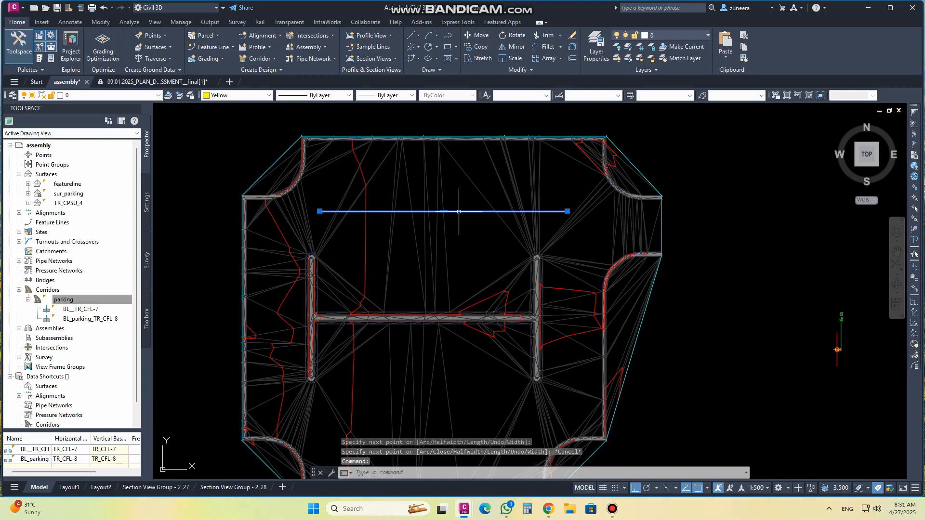
text(M)
key(Return)
click(484, 237)
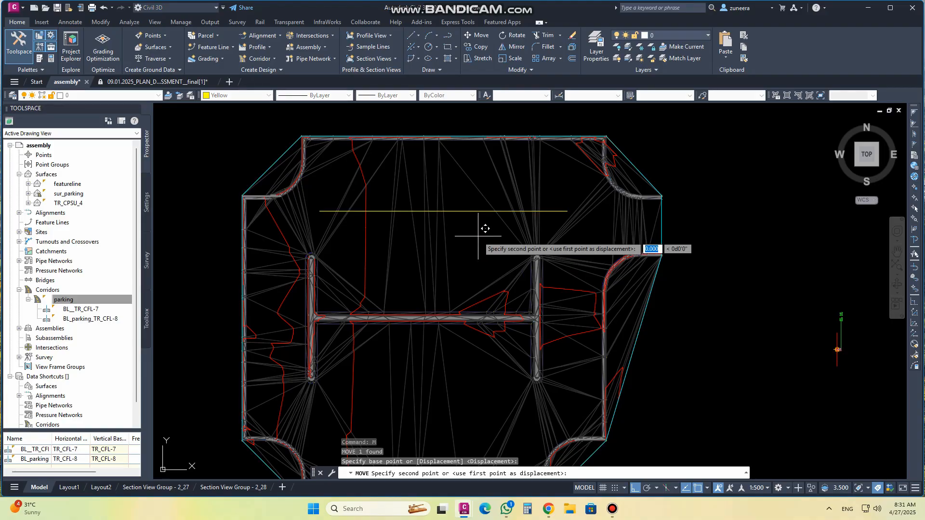
click(481, 254)
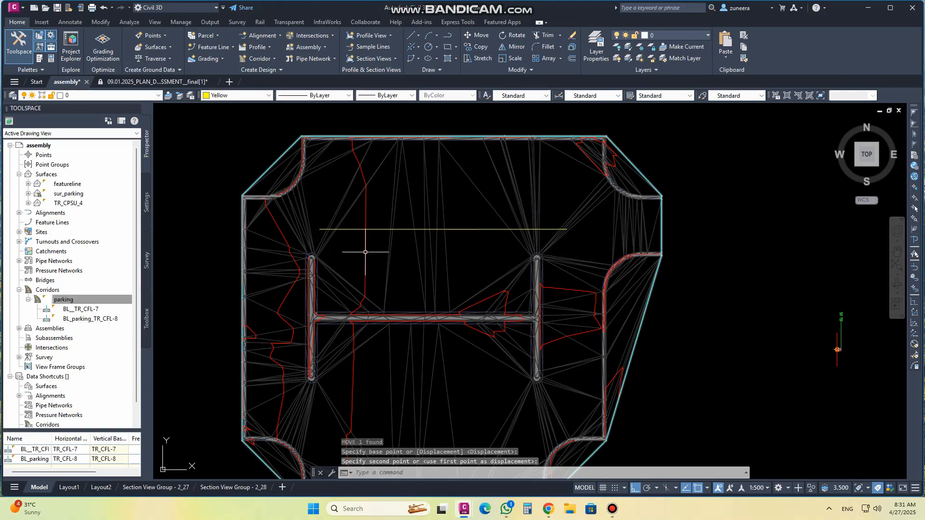
Convert the polyline into a feature line in Site 1, taking elevations from the sur_parking surface with a relative elevation of 0.000 m.
click(212, 48)
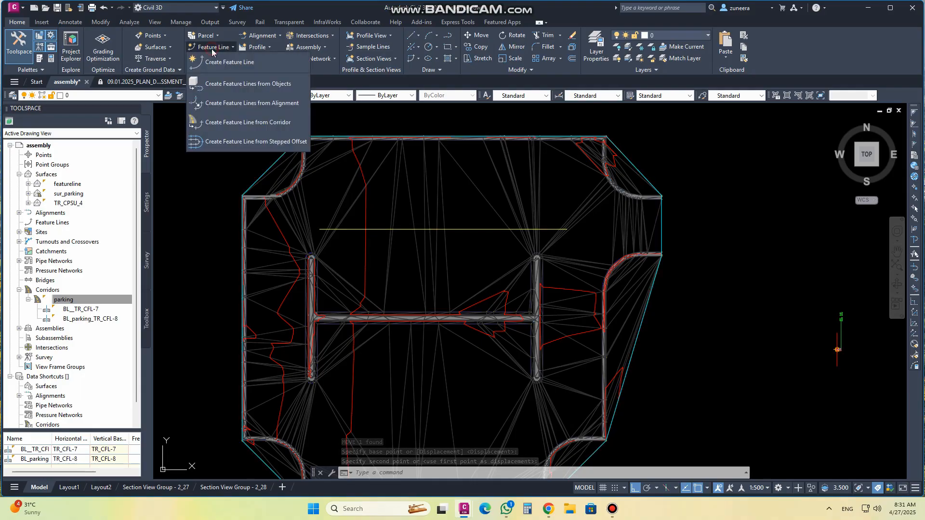
click(243, 84)
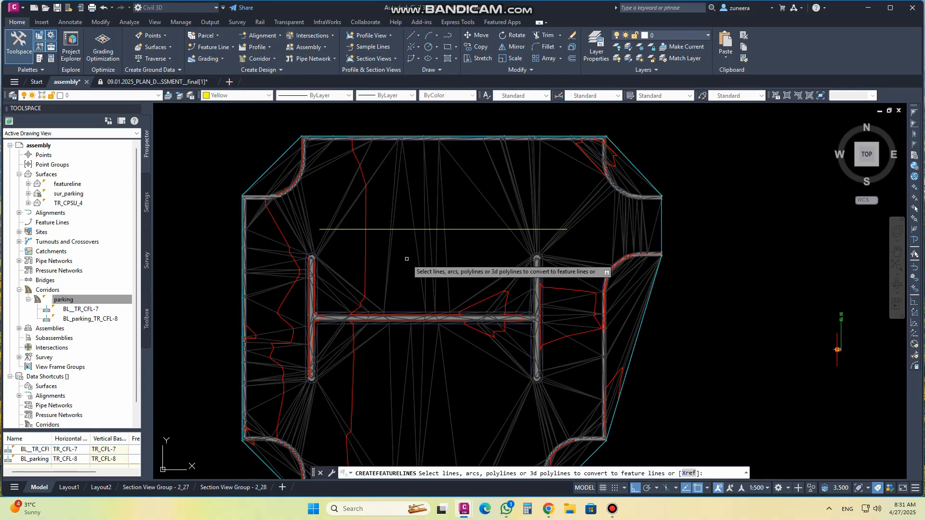
click(381, 229)
key(Return)
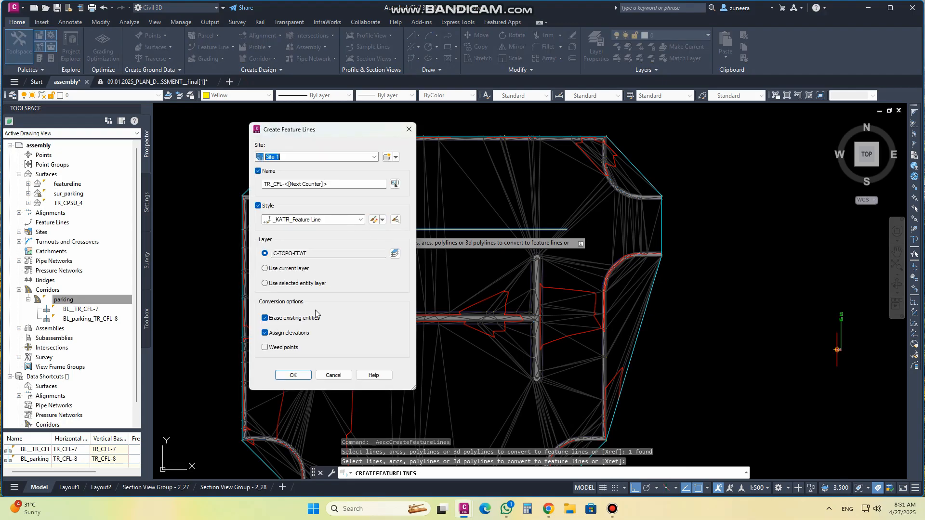
click(287, 376)
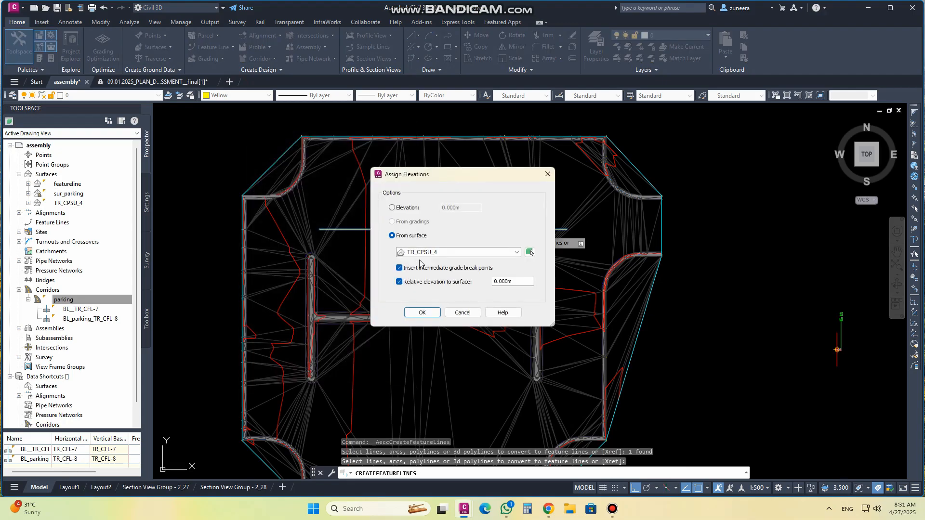
click(453, 254)
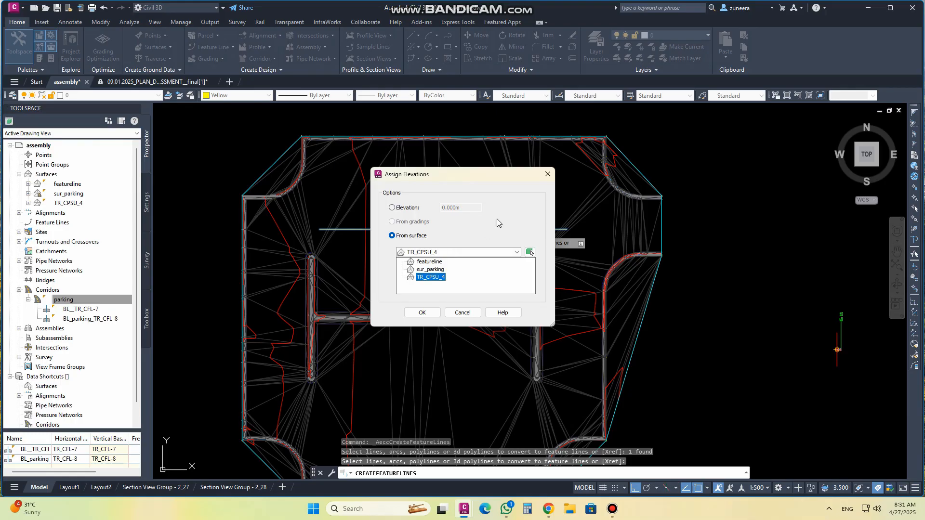
click(433, 269)
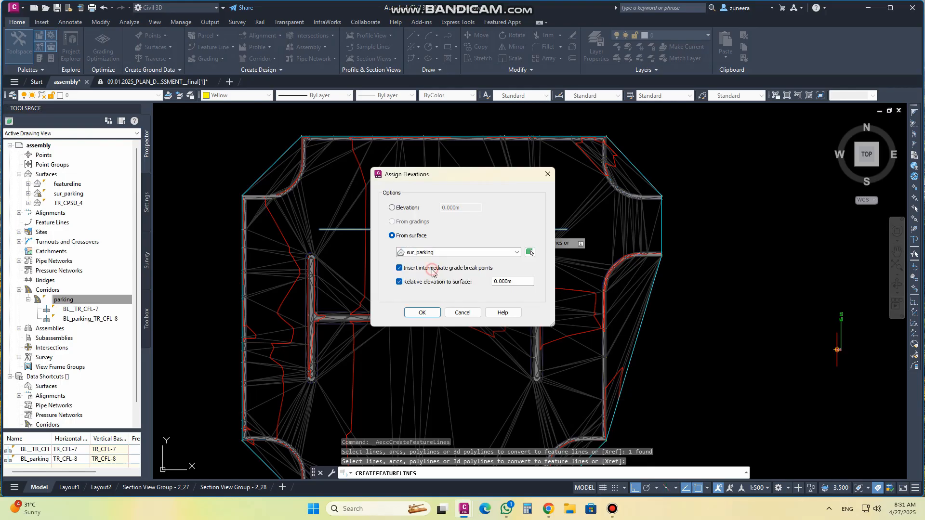
click(422, 313)
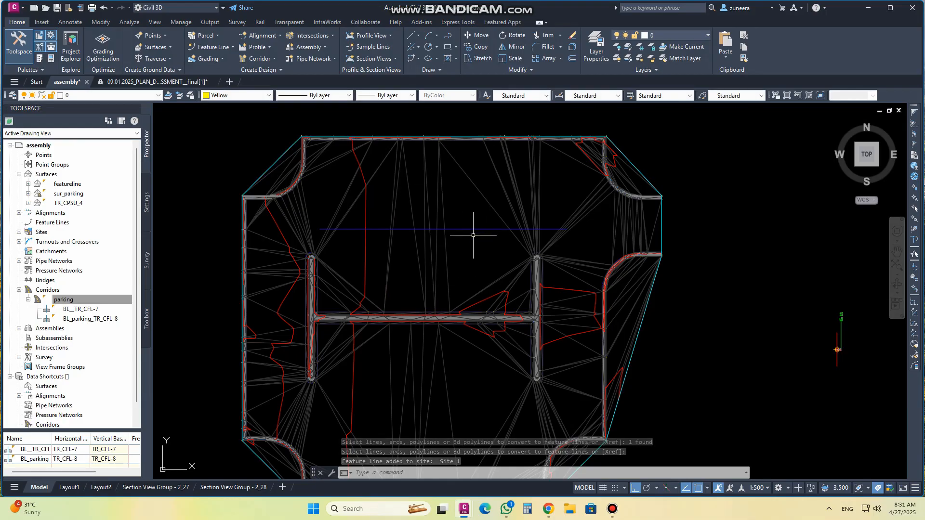
Try to add the new feature line to the sur_parking surface as a standard breakline with the description slope.
click(467, 230)
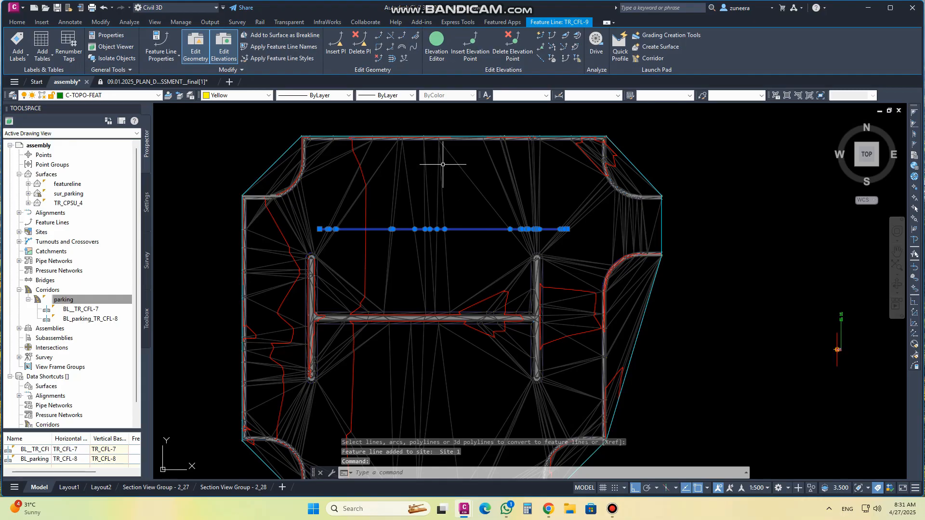
click(285, 38)
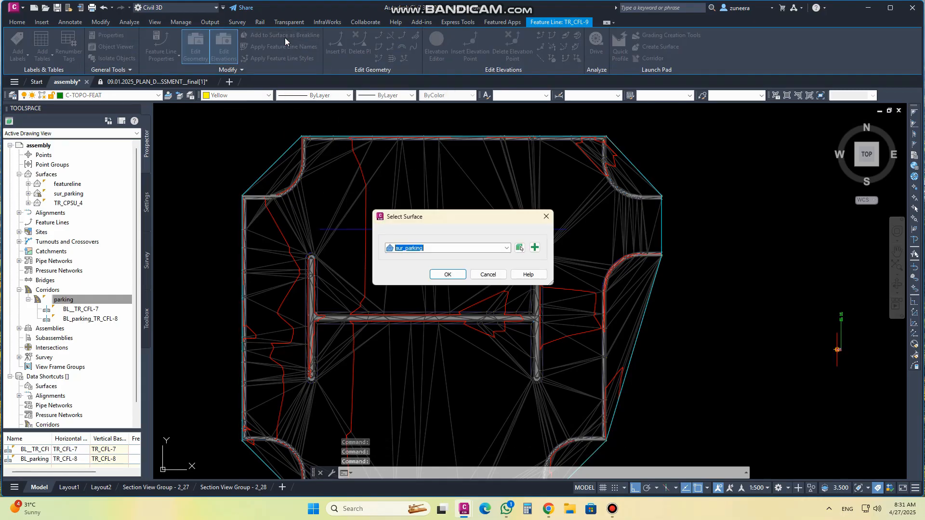
click(507, 247)
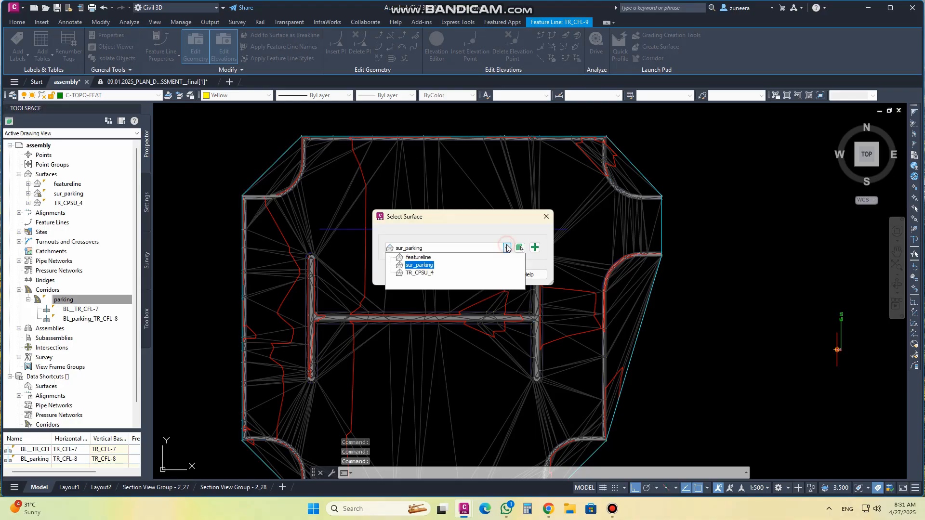
click(507, 248)
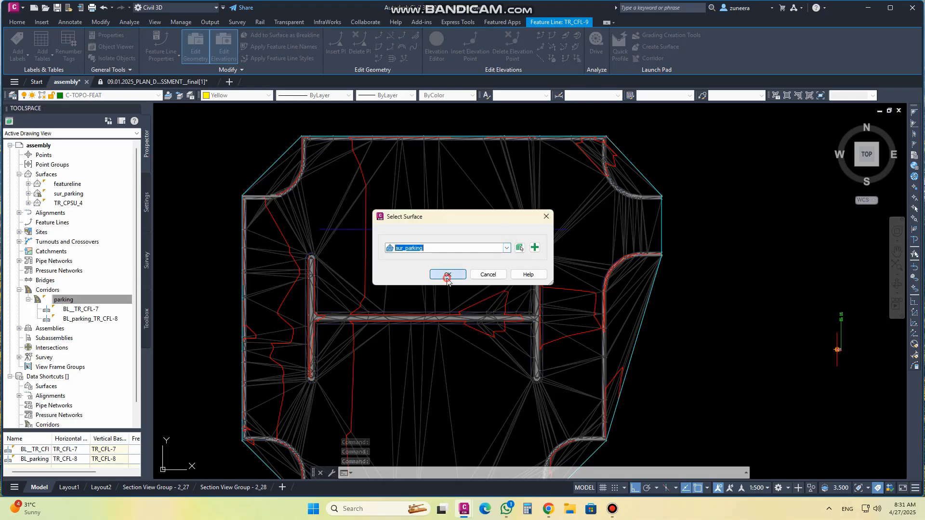
click(448, 274)
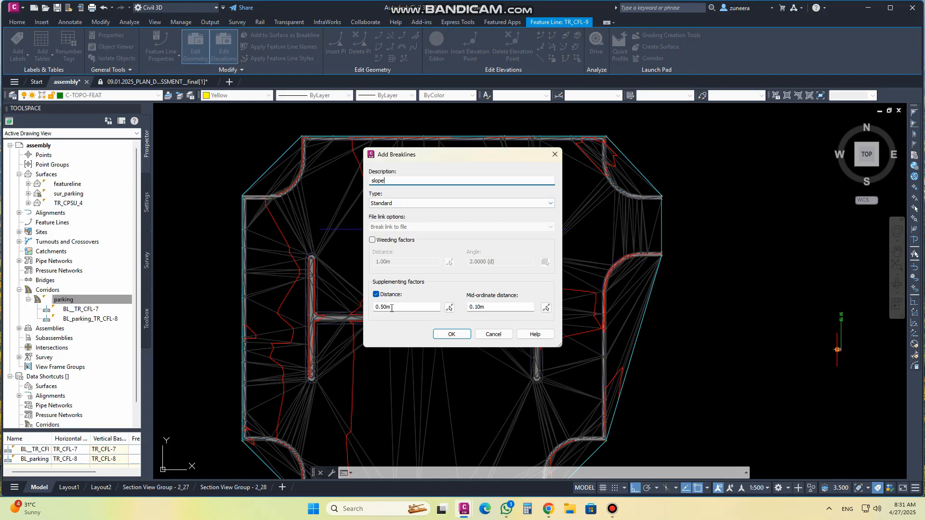
click(448, 334)
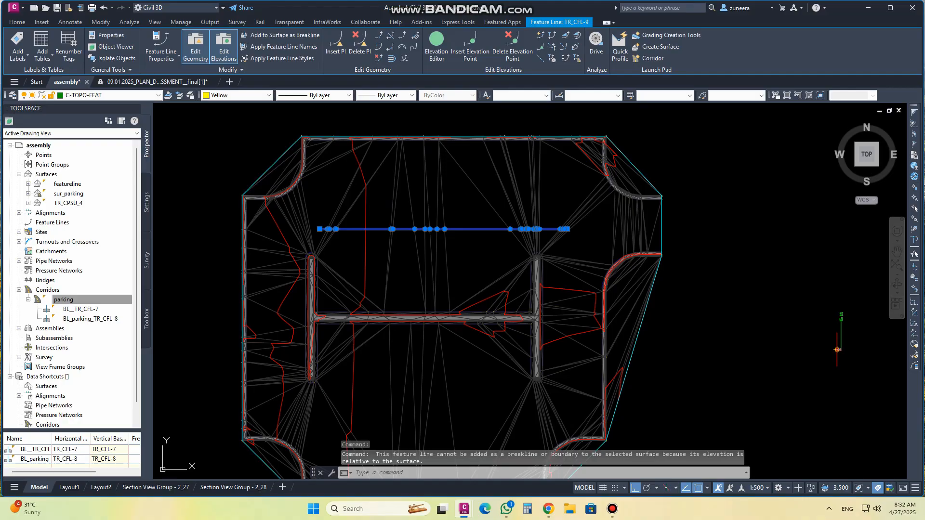
Split the drawing area into two vertical viewports and centre the parking area in the second one.
key(Escape)
click(158, 109)
mouse_move(244, 133)
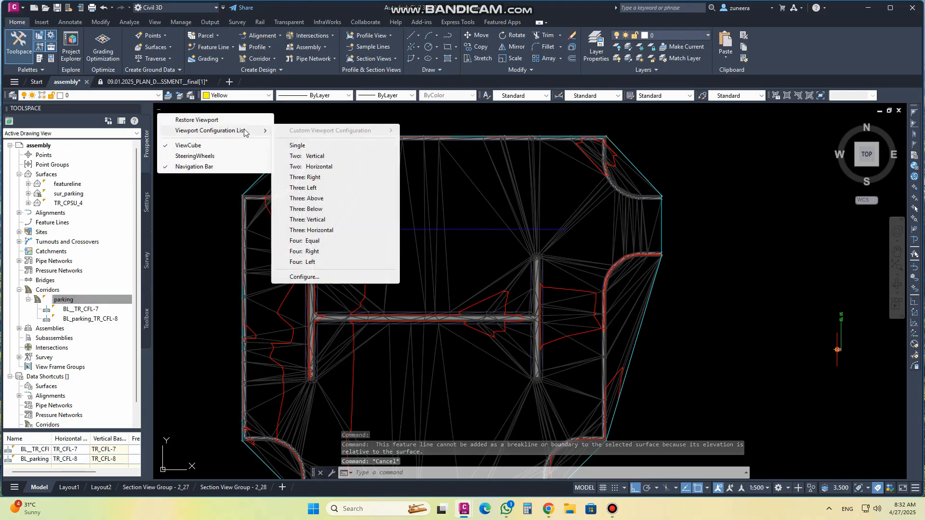
click(314, 155)
middle_drag(654, 241, 682, 206)
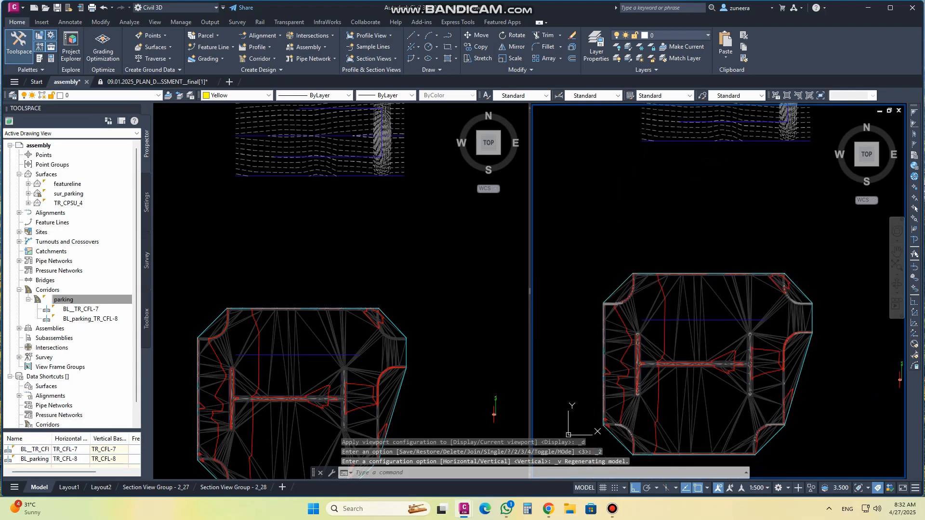
middle_drag(671, 357, 672, 282)
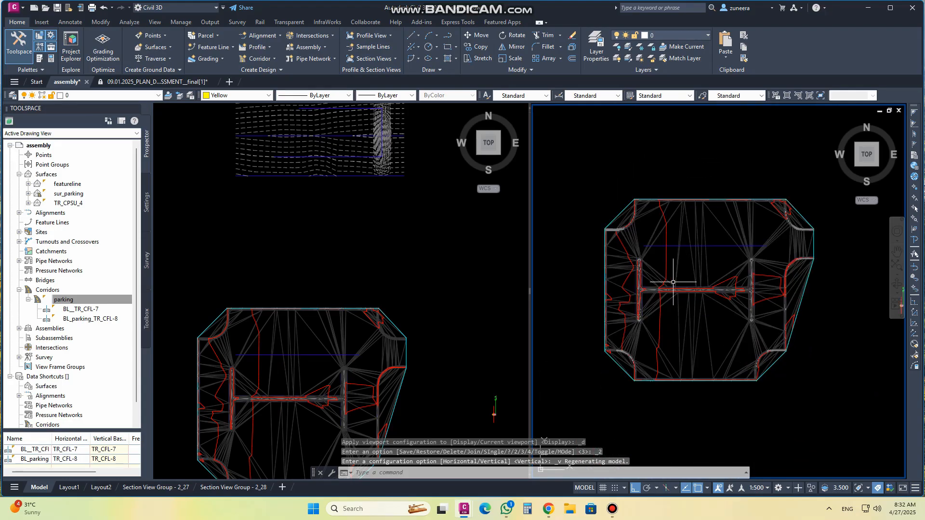
Show the parking area in the second viewport from the southwest isometric direction with the Conceptual visual style.
click(855, 165)
scroll(664, 339, up, 6)
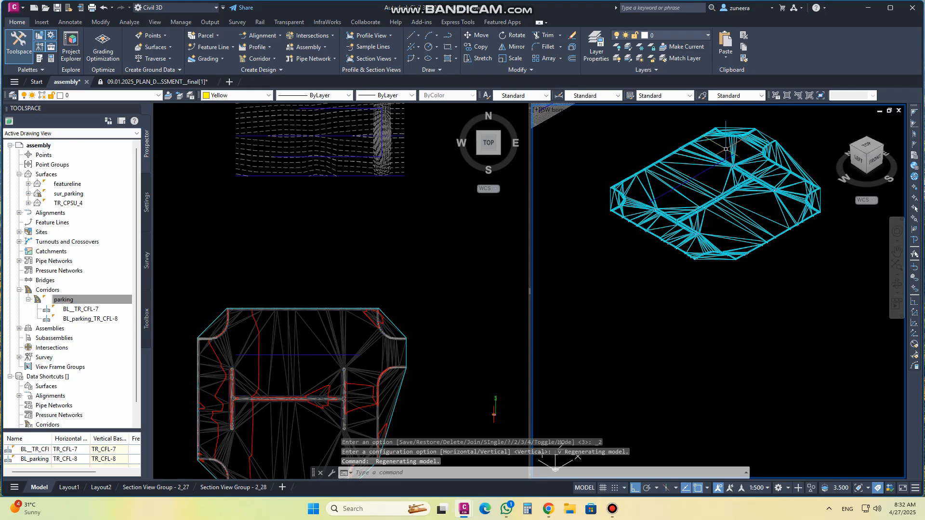
scroll(663, 339, down, 5)
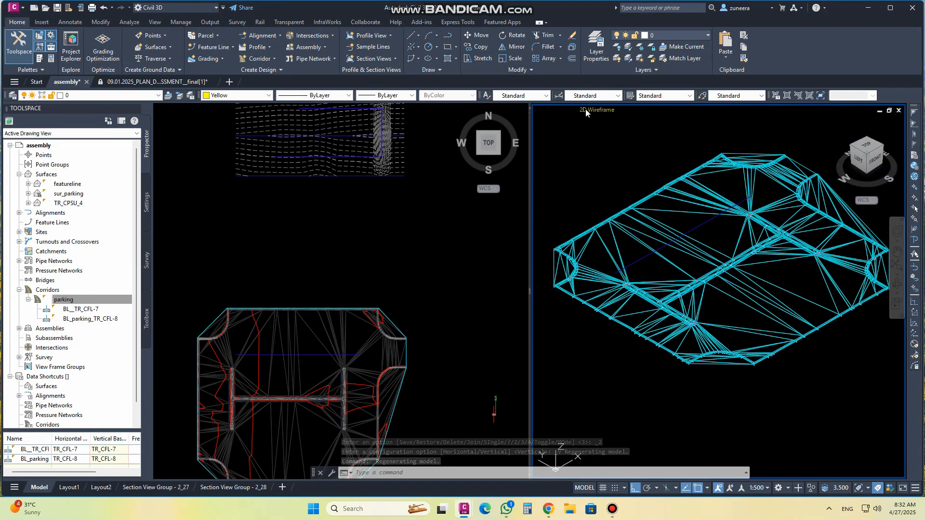
click(597, 109)
click(629, 145)
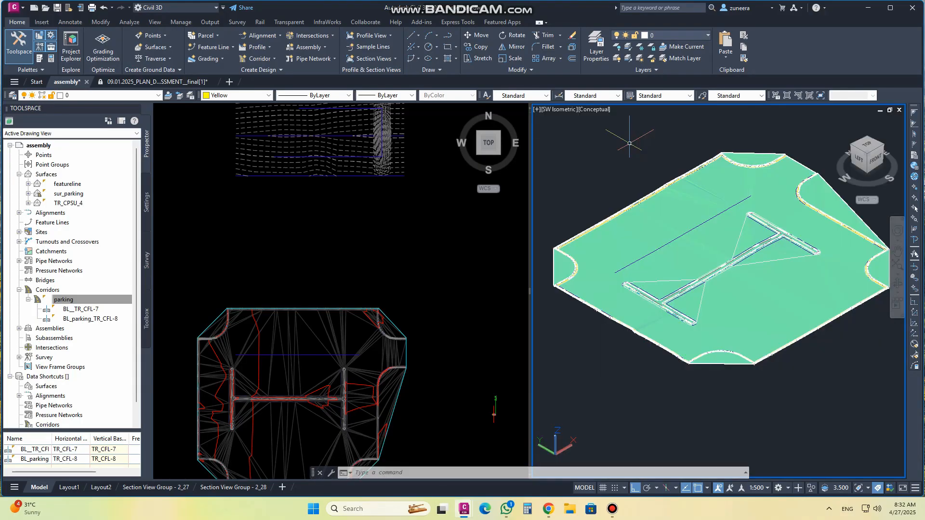
Stretch the feature line's east endpoint twice in the isometric viewport, shifting it slightly from its original position.
click(416, 291)
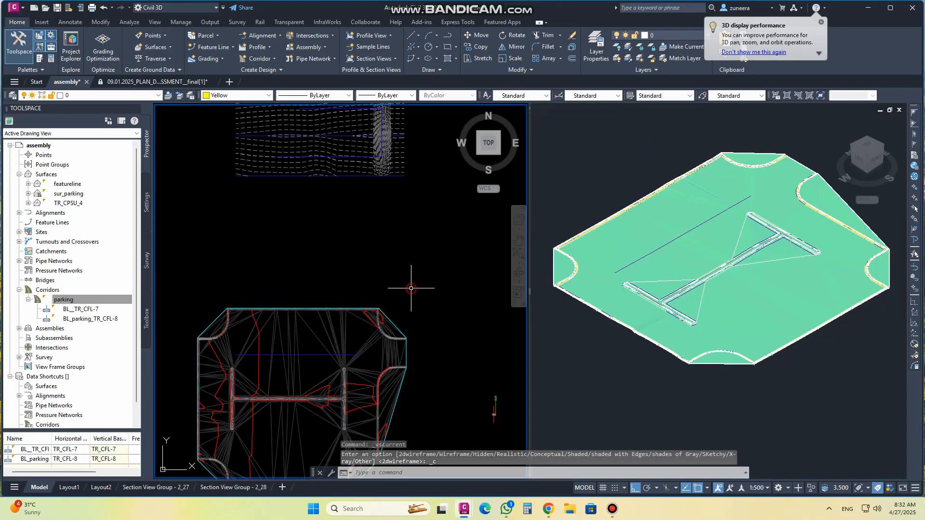
middle_drag(347, 310, 360, 275)
click(756, 190)
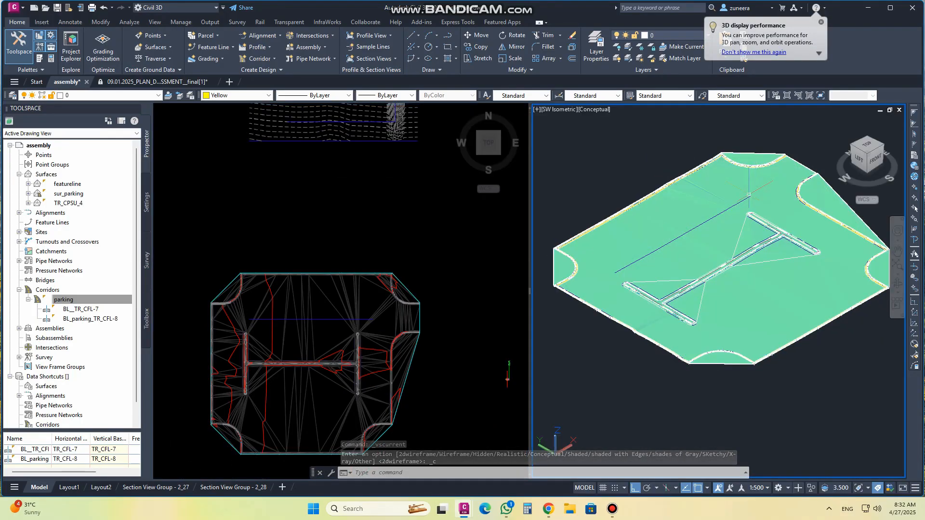
click(754, 192)
click(755, 193)
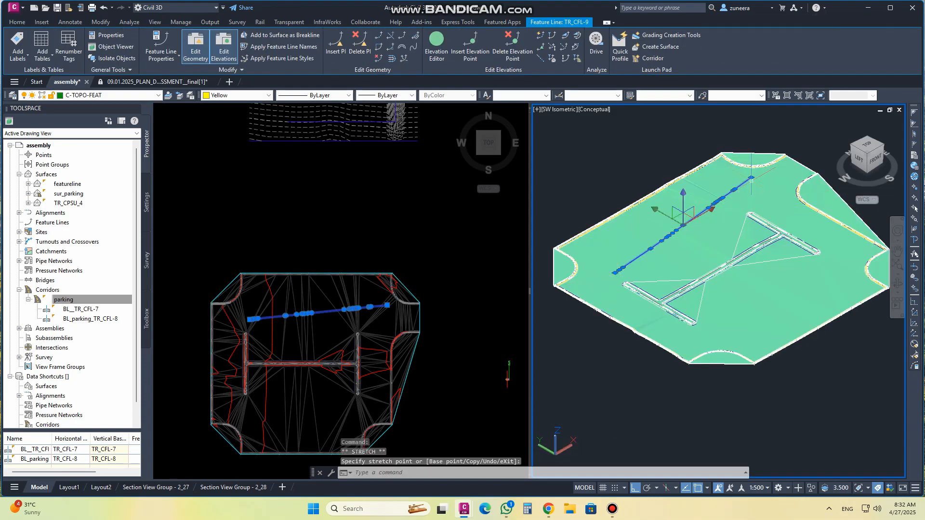
scroll(689, 202, up, 4)
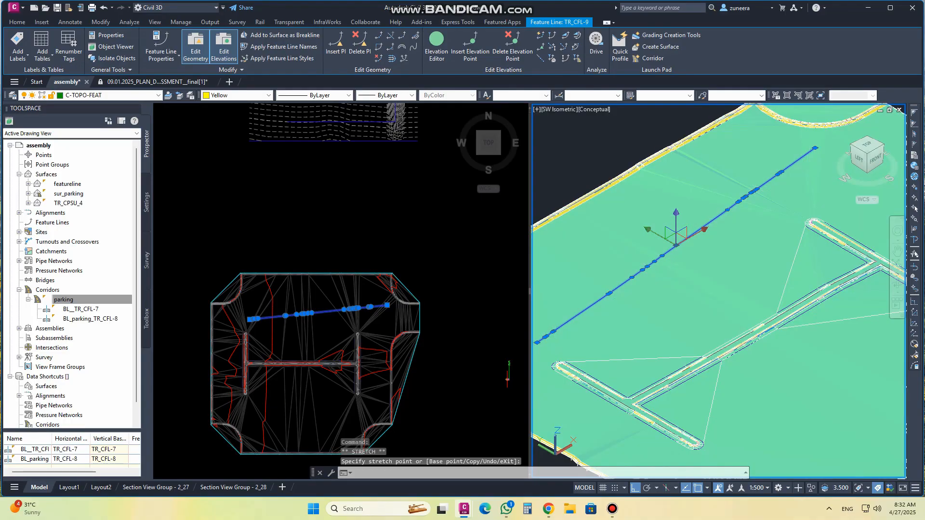
key(Escape)
click(759, 187)
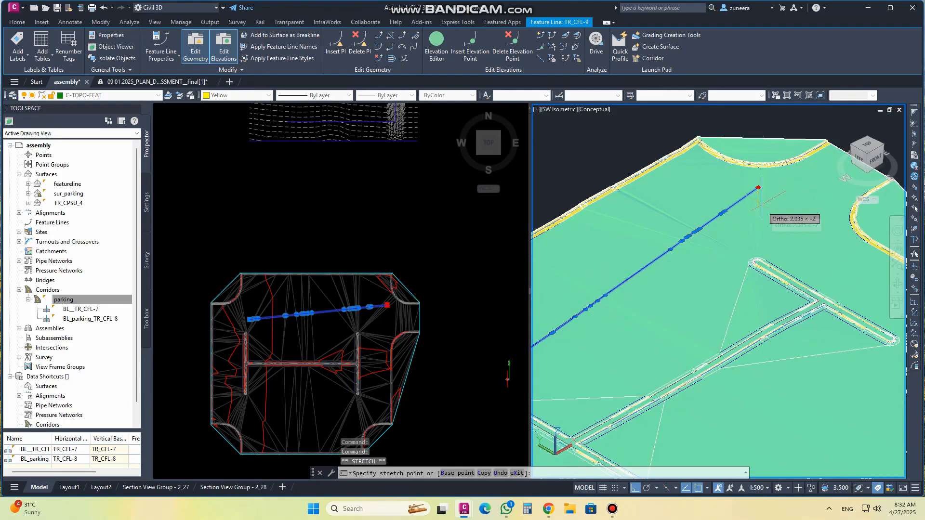
scroll(765, 214, down, 6)
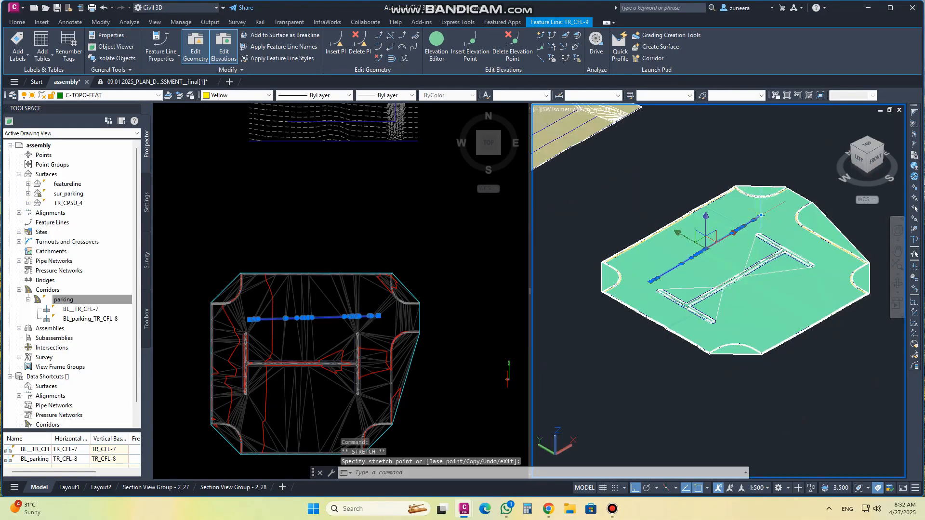
Raise all elevation points of the selected feature line by 1.000 m relative to the sur_parking surface and deselect it.
click(717, 252)
click(437, 45)
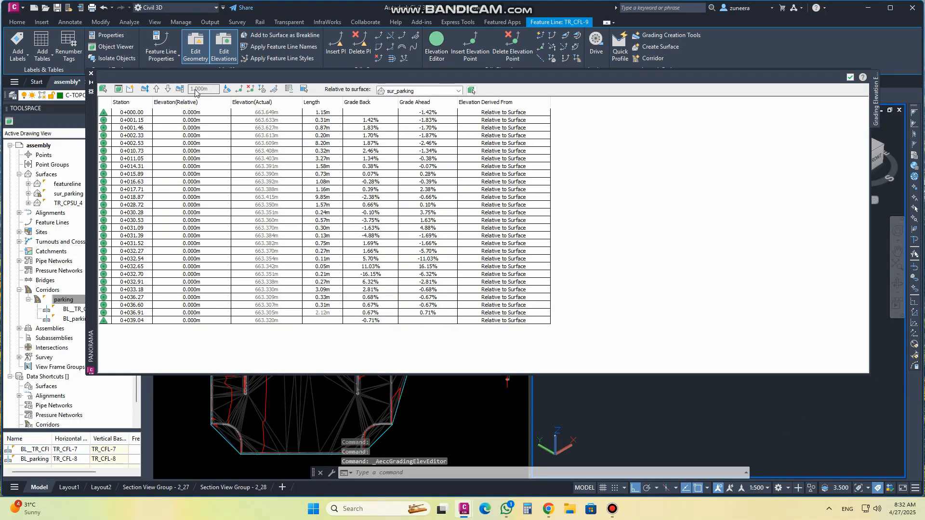
click(156, 90)
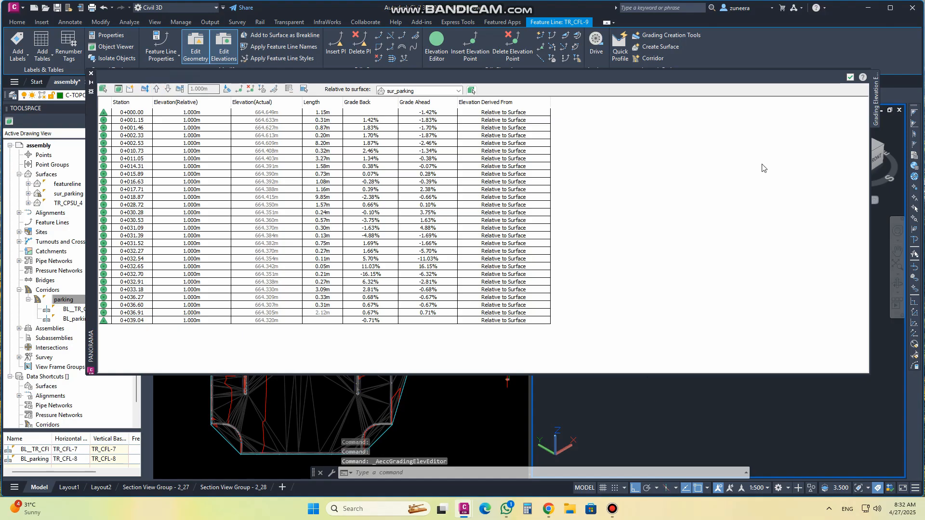
click(851, 77)
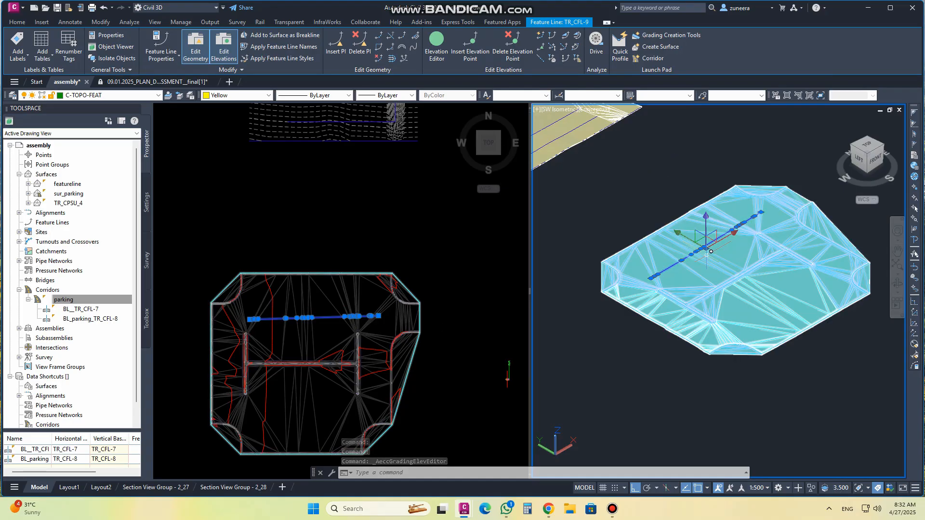
key(Escape)
scroll(737, 211, up, 3)
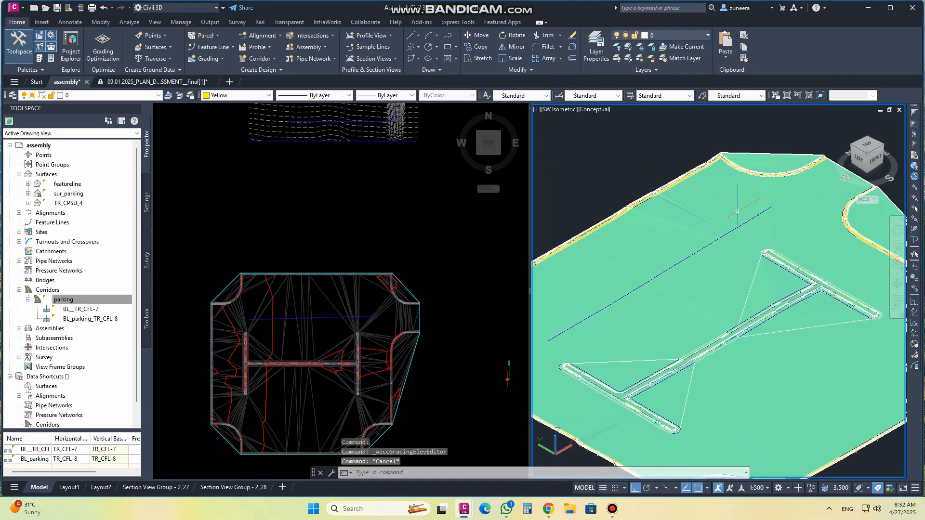
scroll(737, 211, down, 2)
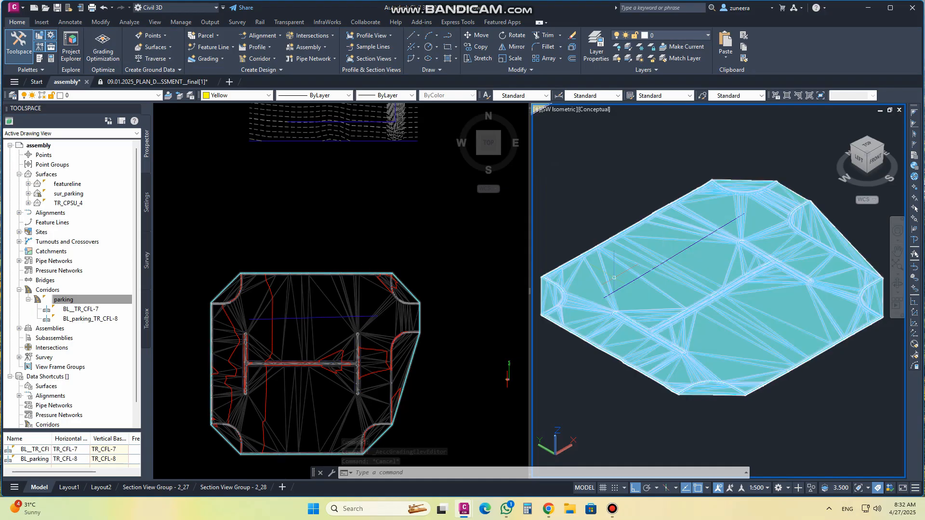
Return the isometric view to a single viewport and switch it to the plan view of the current UCS.
click(329, 322)
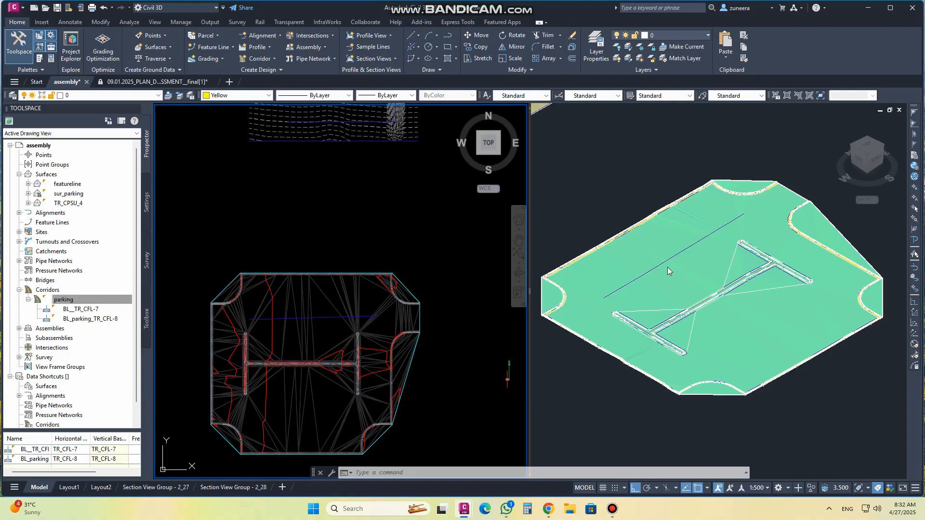
click(658, 184)
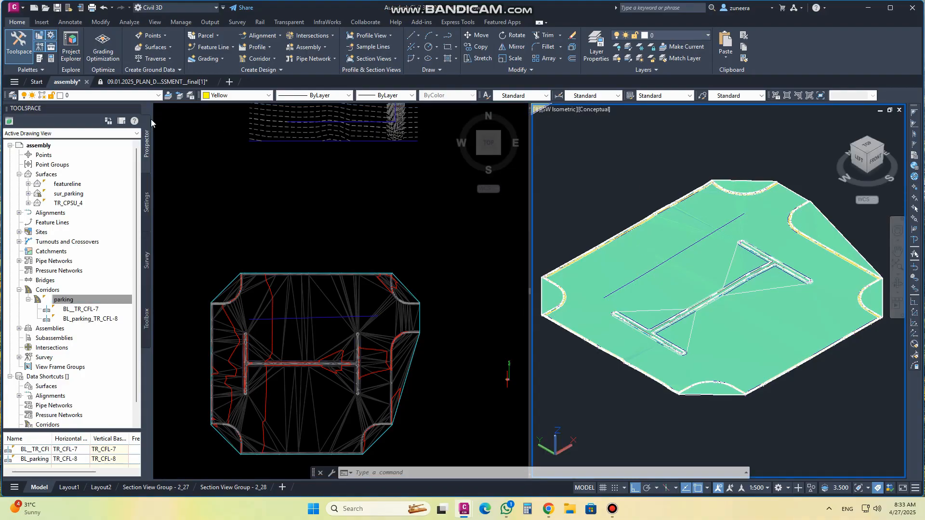
click(538, 109)
mouse_move(603, 136)
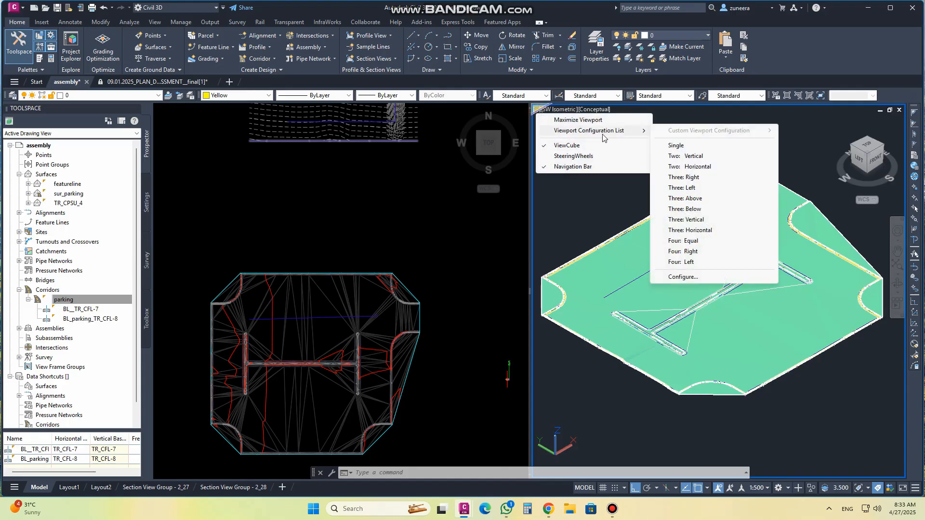
click(672, 145)
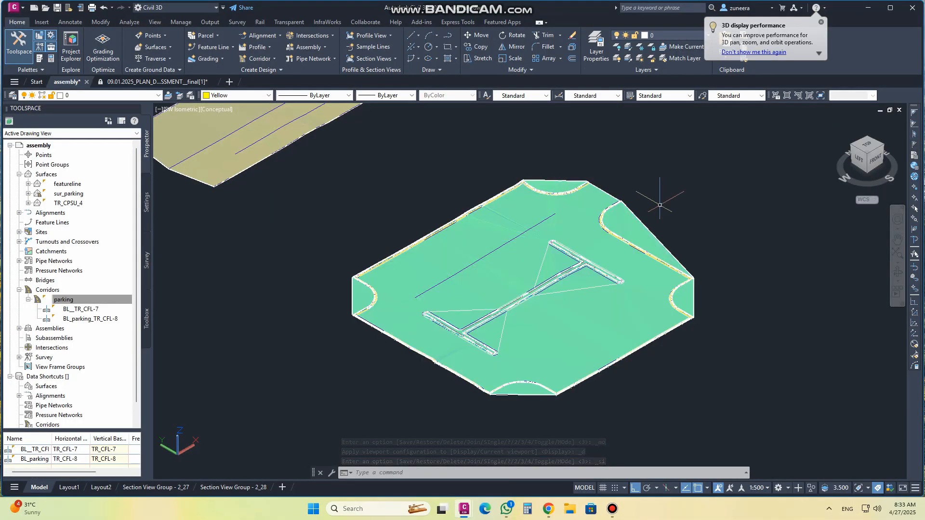
text(PLA)
key(Return)
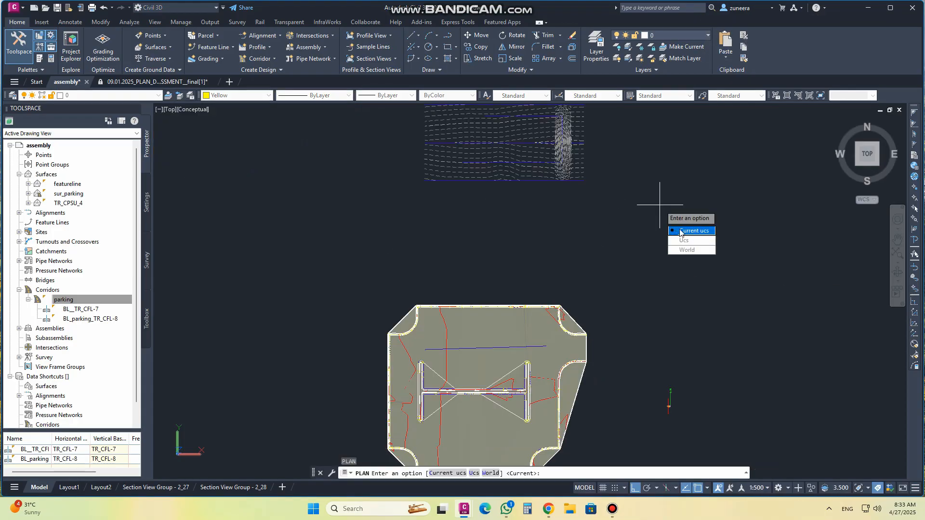
click(677, 231)
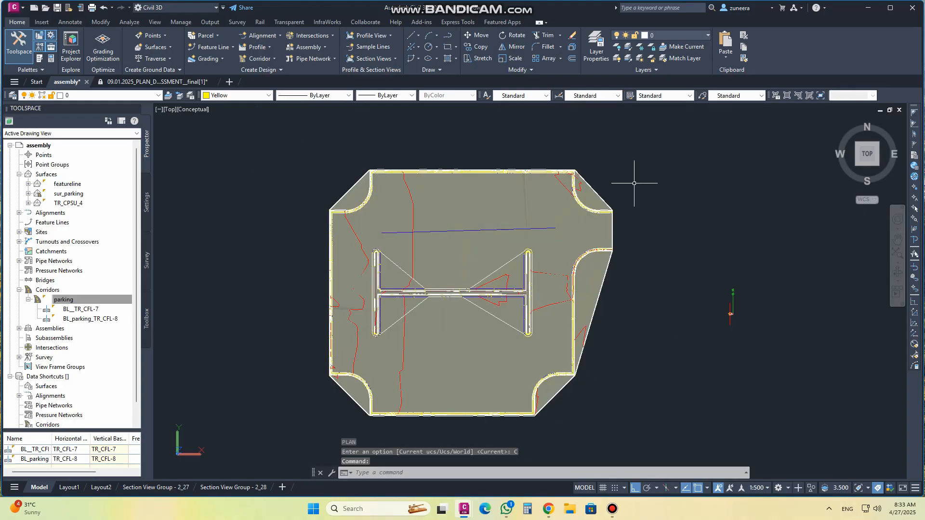
Start a new TIN volume surface in the Volumes Dashboard with TR_CPSU_4 as its base surface.
click(129, 22)
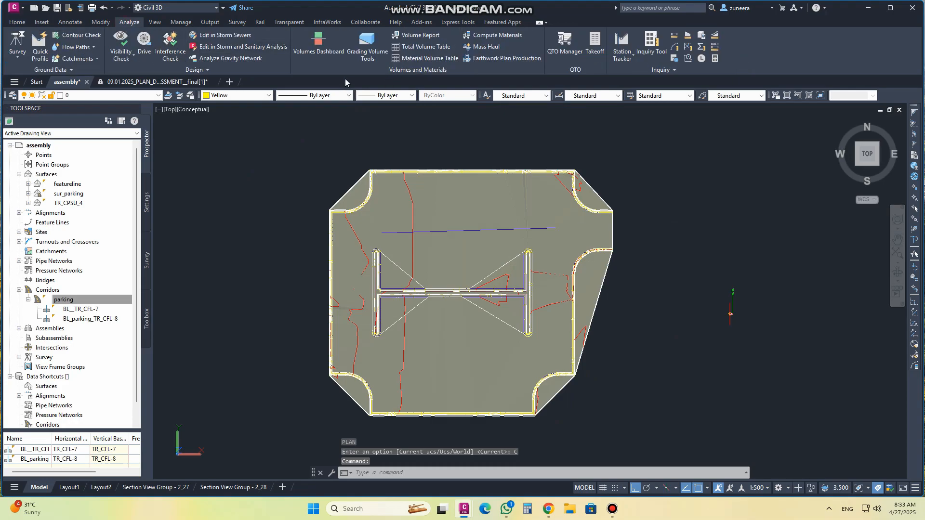
click(319, 60)
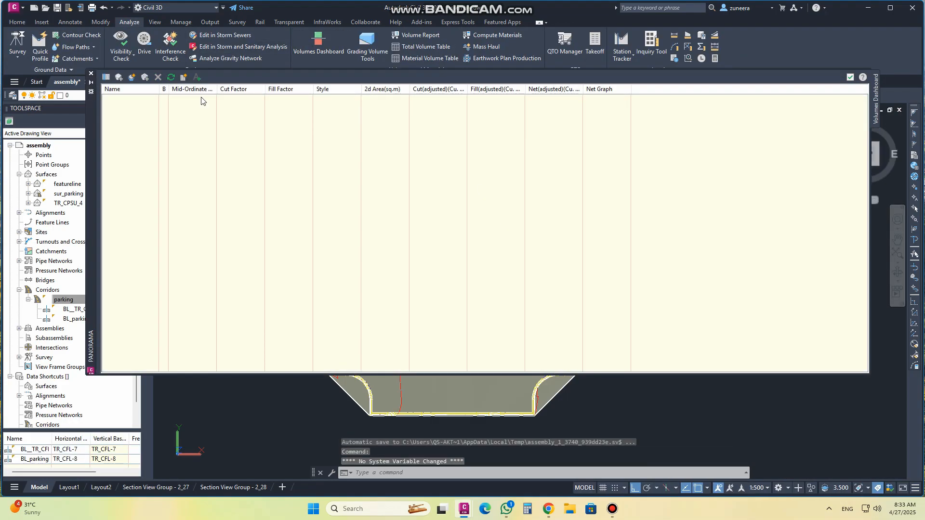
click(131, 77)
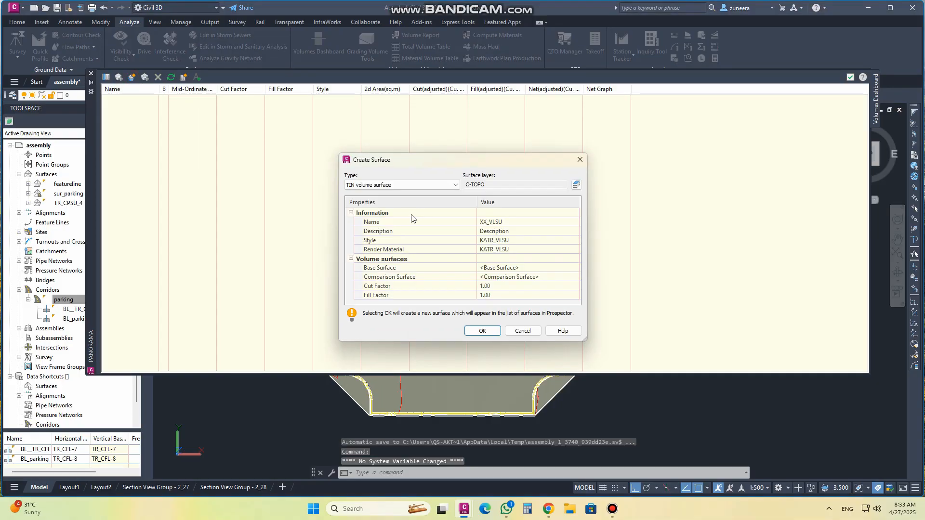
click(501, 267)
click(577, 268)
click(394, 231)
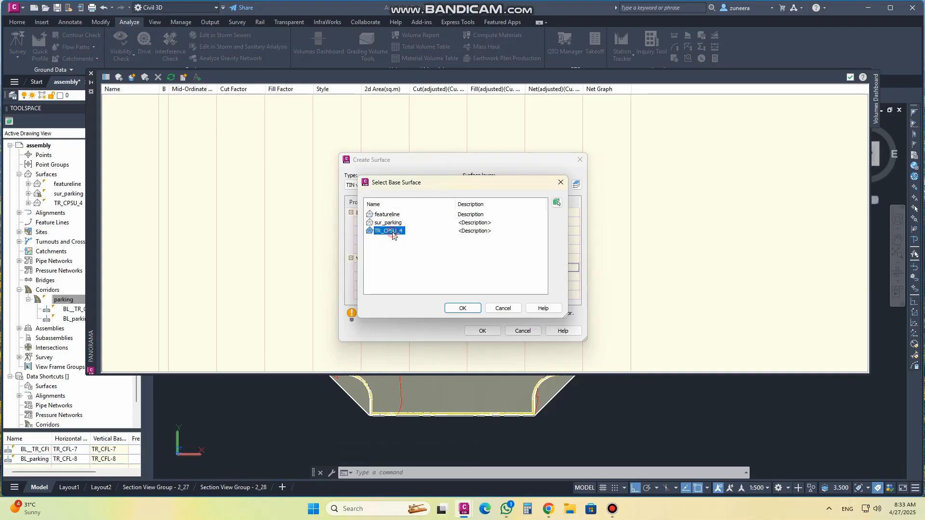
click(463, 308)
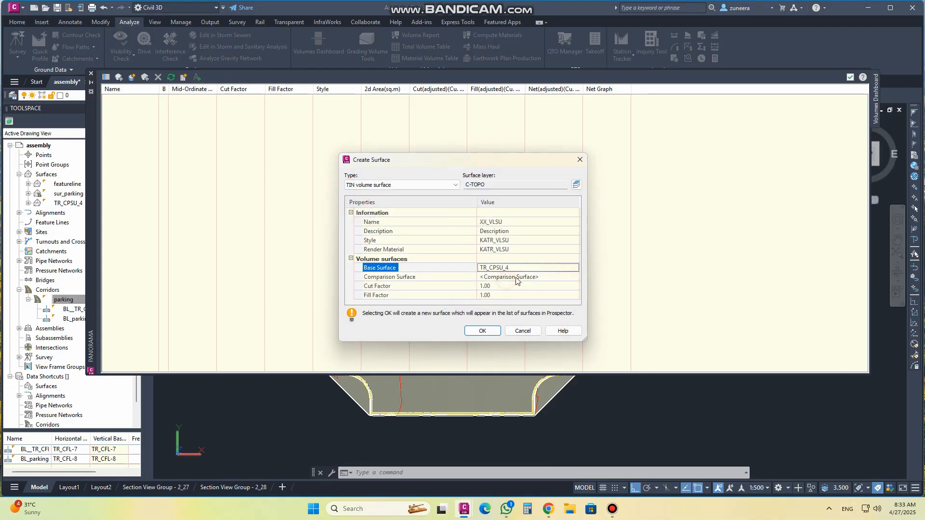
Set sur_parking as the comparison surface and create the volume surface with the default cut and fill factors.
click(506, 276)
click(577, 277)
click(389, 223)
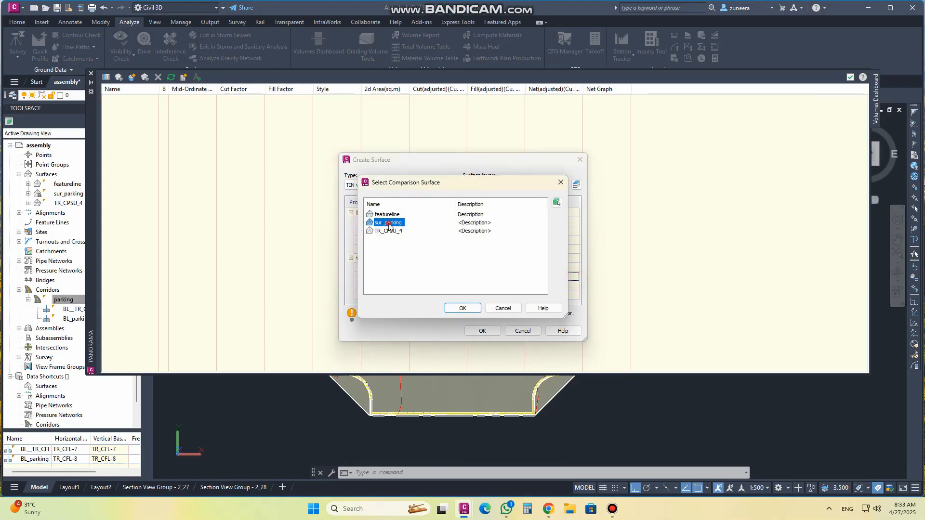
click(463, 309)
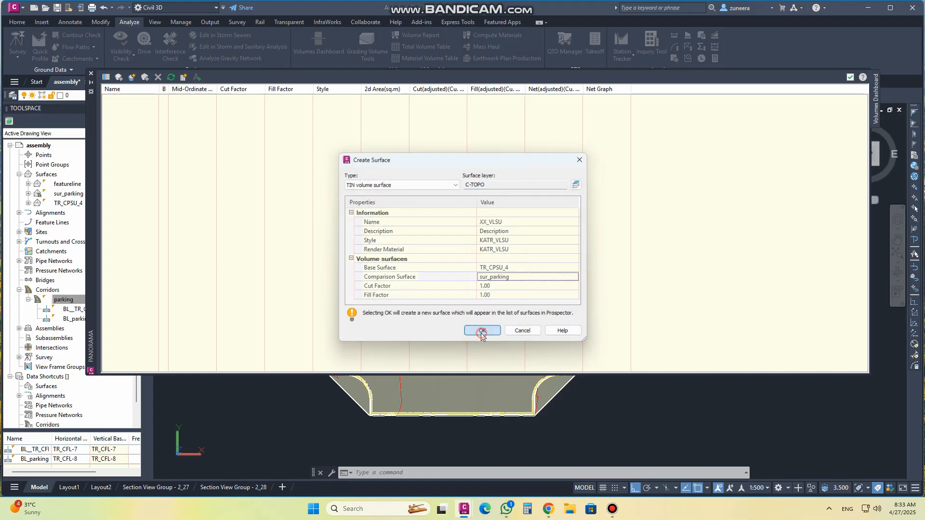
click(482, 331)
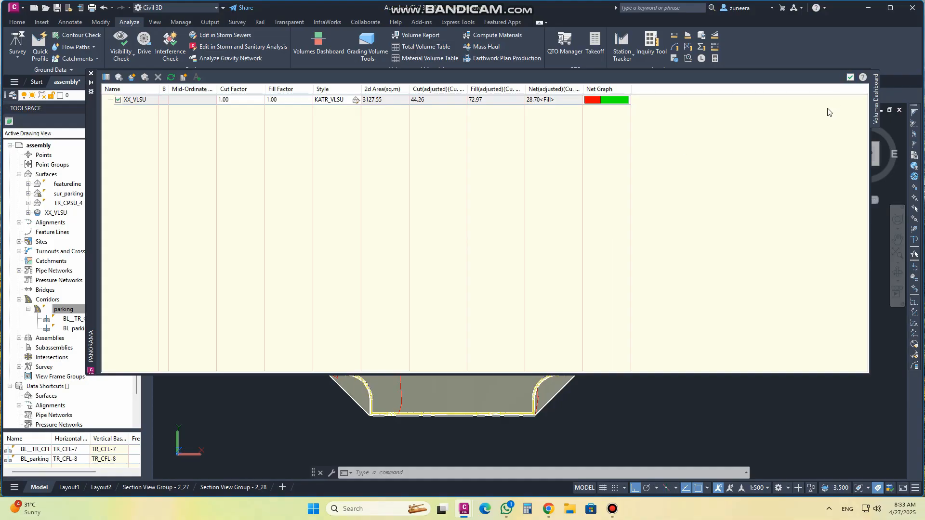
Insert the cut/fill summary into the drawing southeast of the parking area and close the Volumes Dashboard.
click(415, 47)
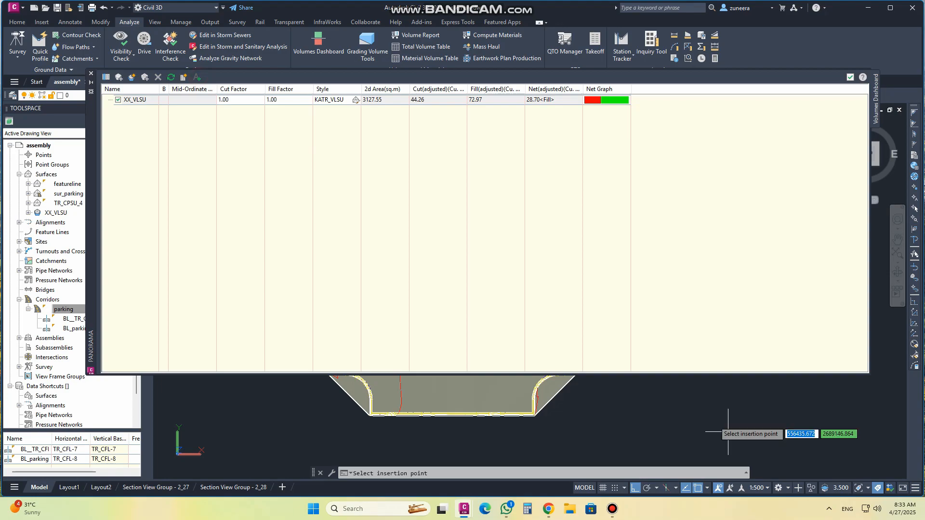
click(665, 407)
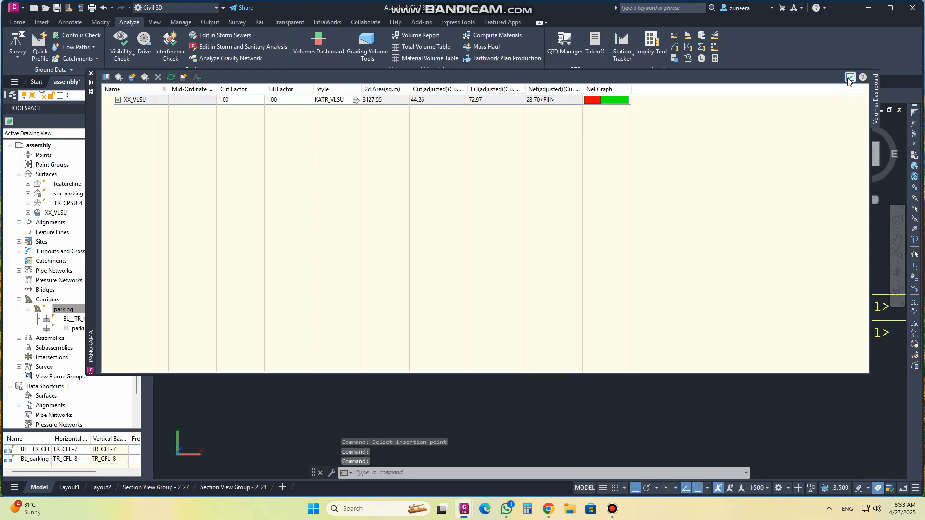
click(850, 77)
scroll(572, 299, down, 2)
scroll(571, 299, down, 4)
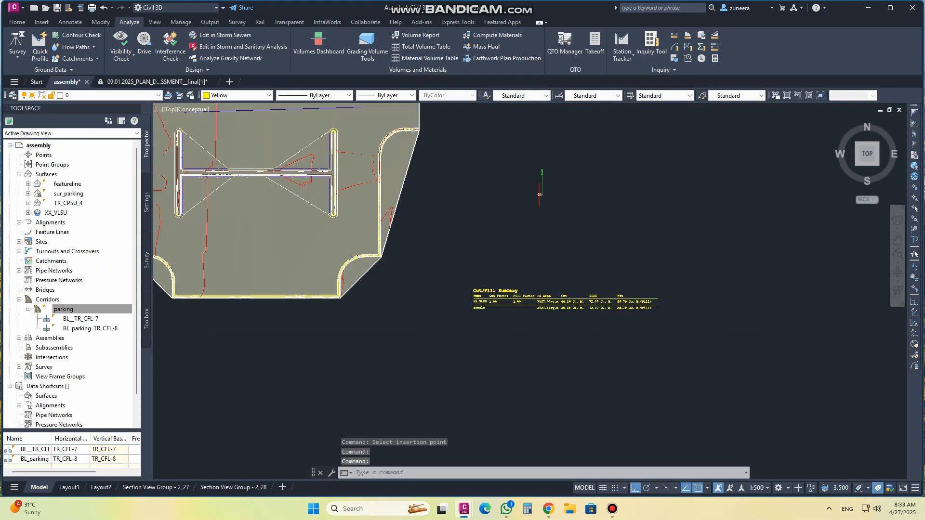
scroll(388, 287, up, 2)
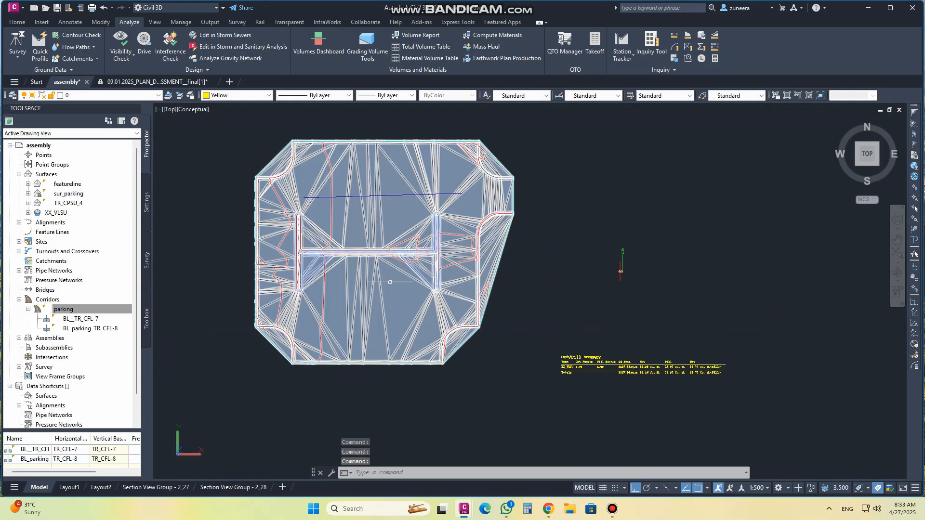